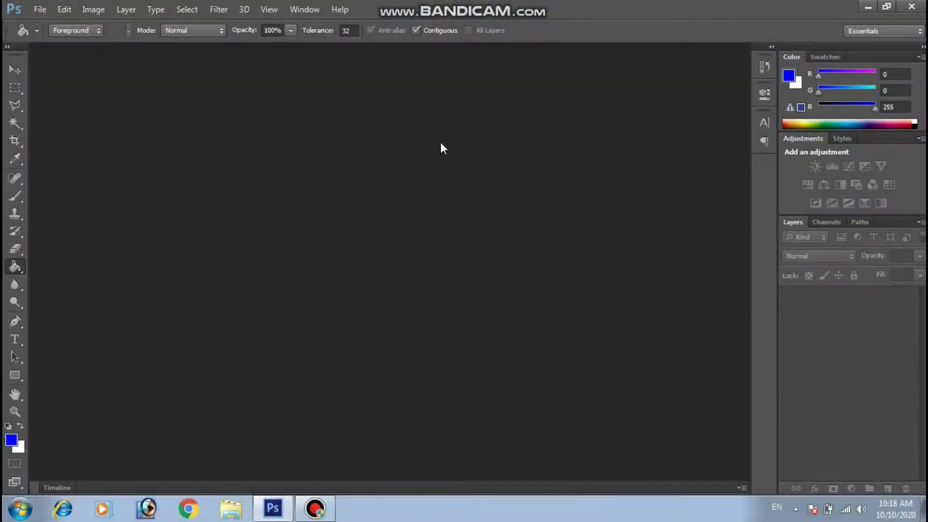
- Open the 'black background' image from the cat folder, then bring up File > Open again
{"action": "left_click", "coordinate": [39, 11]}
{"action": "left_click", "coordinate": [58, 36]}
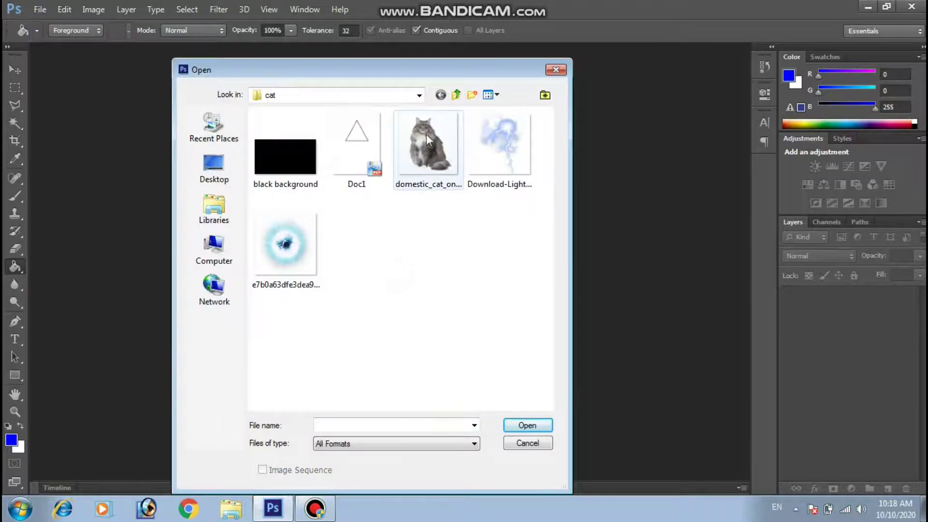
{"action": "left_click", "coordinate": [282, 161]}
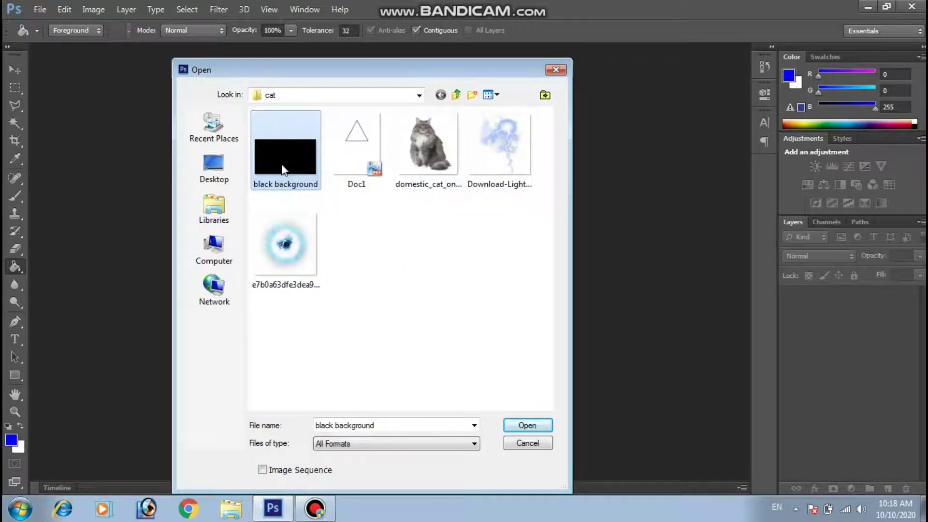
{"action": "left_click", "coordinate": [530, 426]}
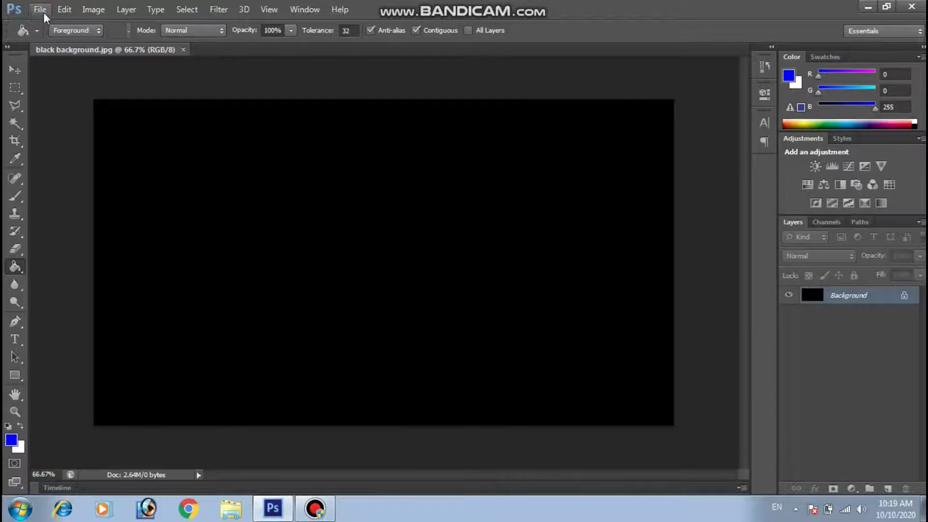
{"action": "left_click", "coordinate": [40, 10]}
{"action": "left_click", "coordinate": [46, 33]}
- Open the domestic cat PNG, move it onto the black background as Layer 1, and close the PNG
{"action": "left_click", "coordinate": [422, 146]}
{"action": "left_click", "coordinate": [527, 425]}
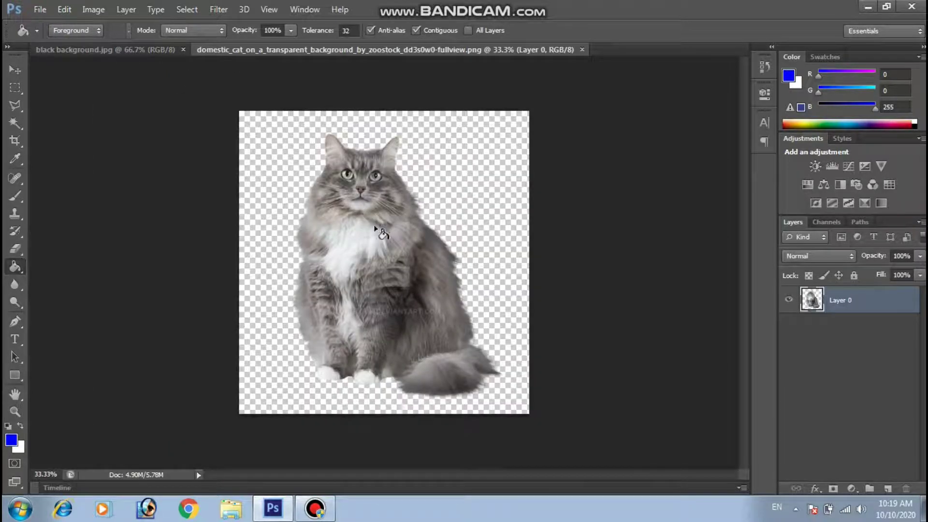
{"action": "key", "text": "v"}
{"action": "mouse_move", "coordinate": [341, 237]}
{"action": "left_mouse_down"}
{"action": "mouse_move", "coordinate": [274, 199]}
{"action": "mouse_move", "coordinate": [306, 238]}
{"action": "left_mouse_up"}
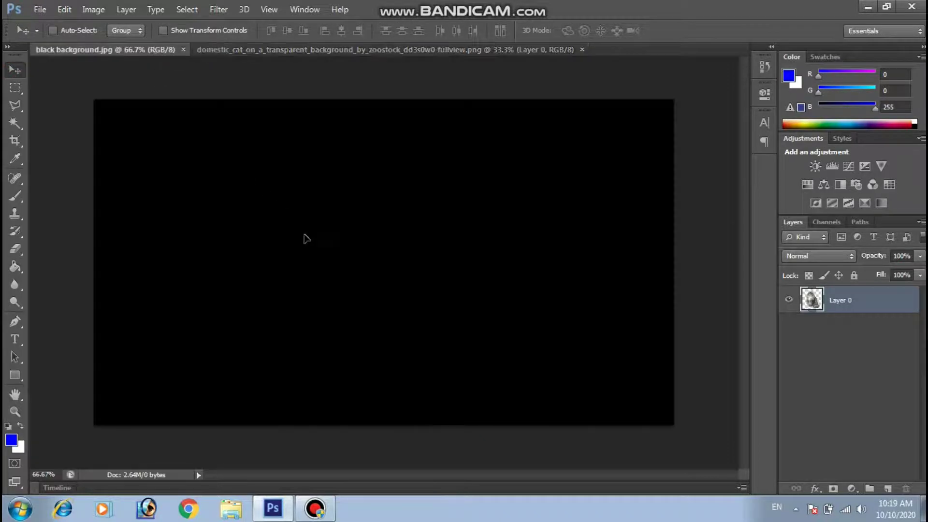
{"action": "left_click_drag", "start_coordinate": [306, 238], "coordinate": [371, 372]}
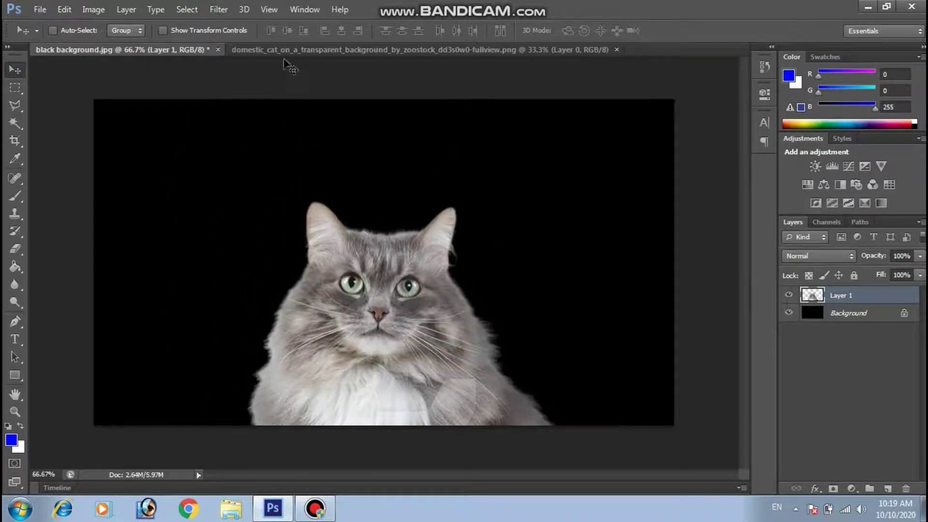
{"action": "left_click", "coordinate": [352, 50]}
{"action": "left_click", "coordinate": [617, 50]}
{"action": "left_click_drag", "start_coordinate": [386, 322], "coordinate": [386, 294]}
- Scale the cat down to about 85% and centre it at the bottom of the canvas
{"action": "key", "text": "ctrl+t"}
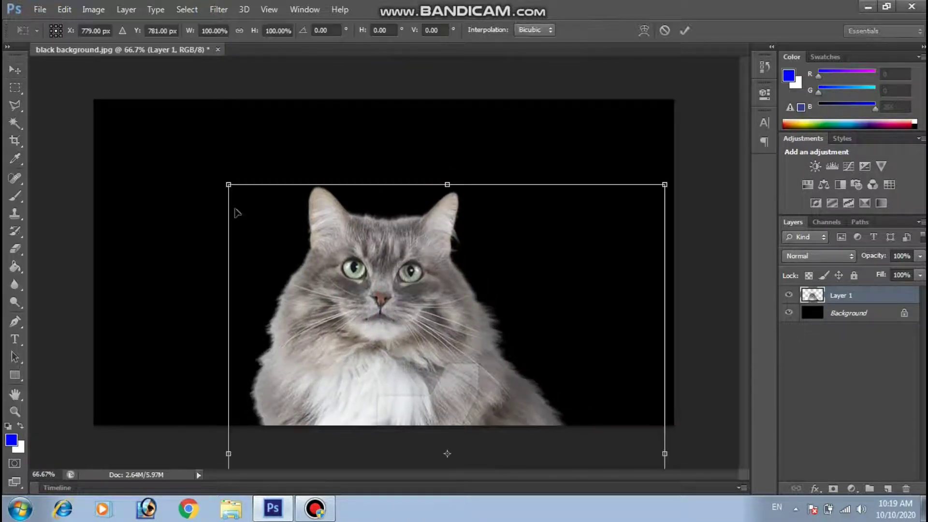
{"action": "left_click_drag", "start_coordinate": [242, 195], "coordinate": [306, 272]}
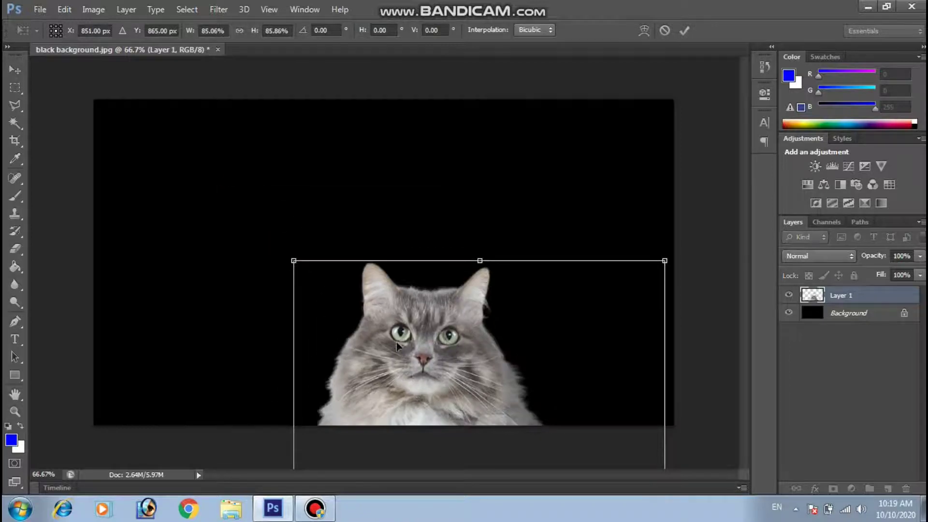
{"action": "left_click_drag", "start_coordinate": [398, 343], "coordinate": [343, 246]}
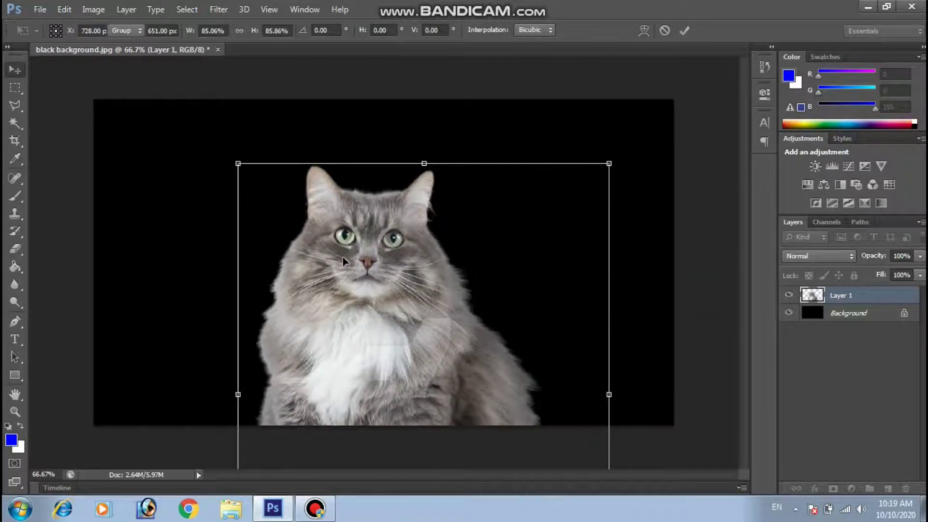
{"action": "key", "text": "Return"}
{"action": "mouse_move", "coordinate": [406, 337]}
{"action": "left_mouse_down"}
{"action": "mouse_move", "coordinate": [396, 343]}
{"action": "mouse_move", "coordinate": [402, 340]}
{"action": "left_mouse_up"}
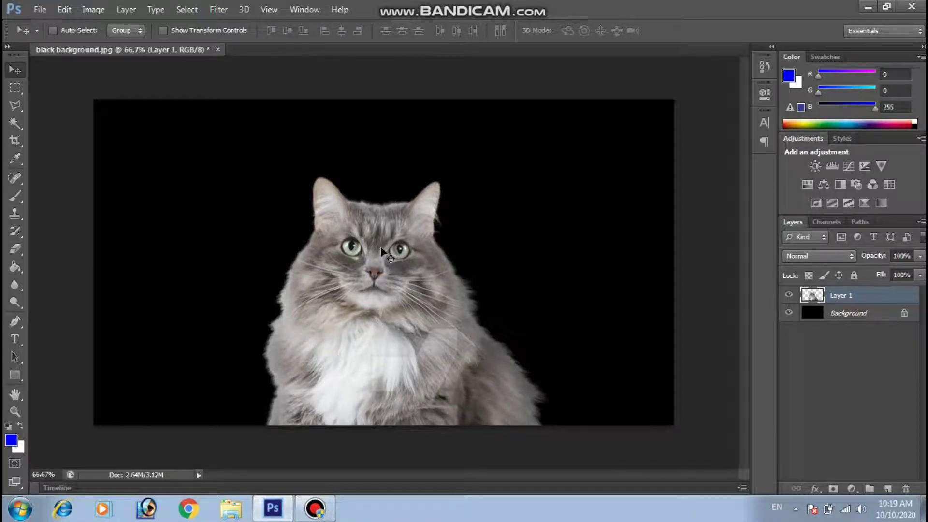
- Add a Gradient Fill layer with a cyan-to-transparent gradient at a 0° angle
{"action": "left_click", "coordinate": [851, 488]}
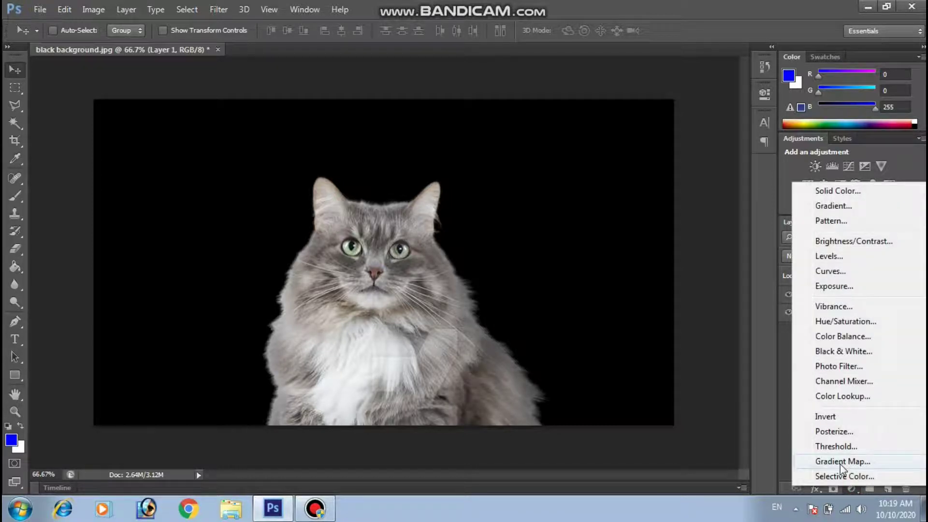
{"action": "left_click", "coordinate": [830, 206]}
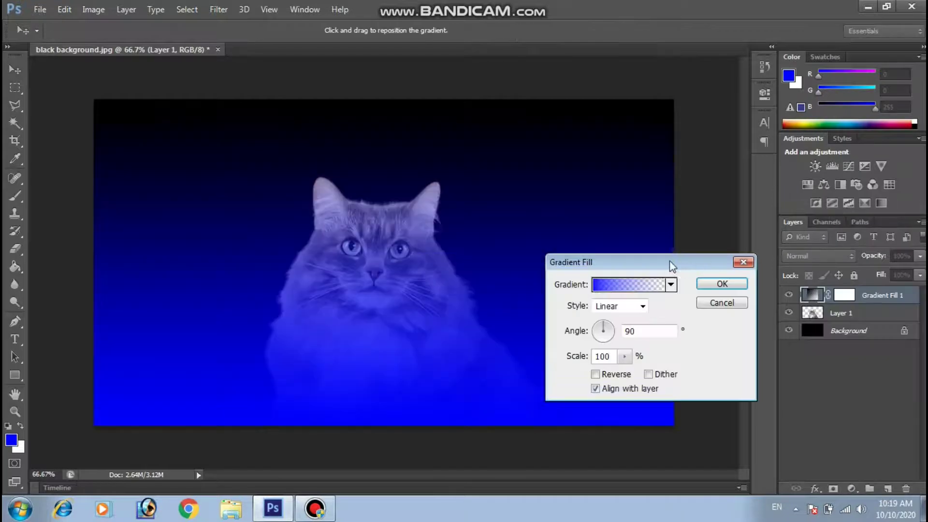
{"action": "left_click_drag", "start_coordinate": [672, 266], "coordinate": [703, 220]}
{"action": "left_click", "coordinate": [634, 240]}
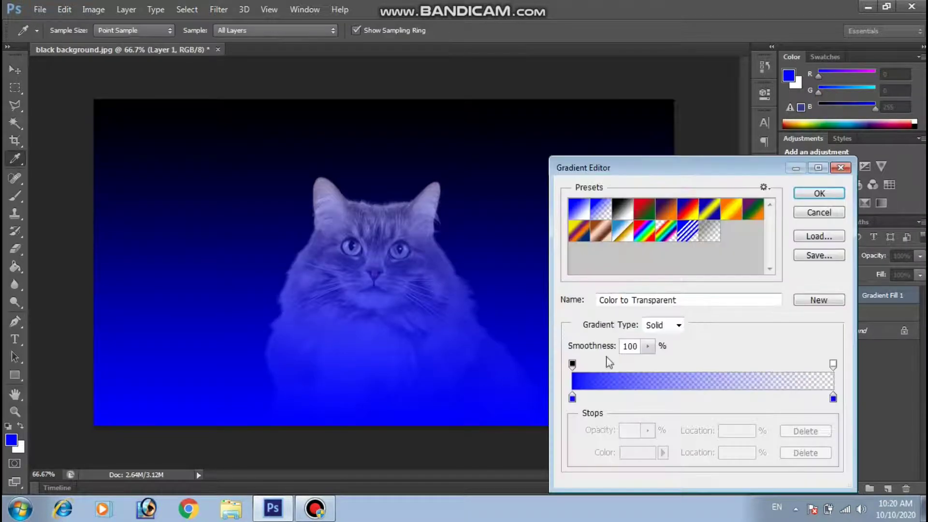
{"action": "left_click", "coordinate": [572, 397]}
{"action": "left_click", "coordinate": [637, 452]}
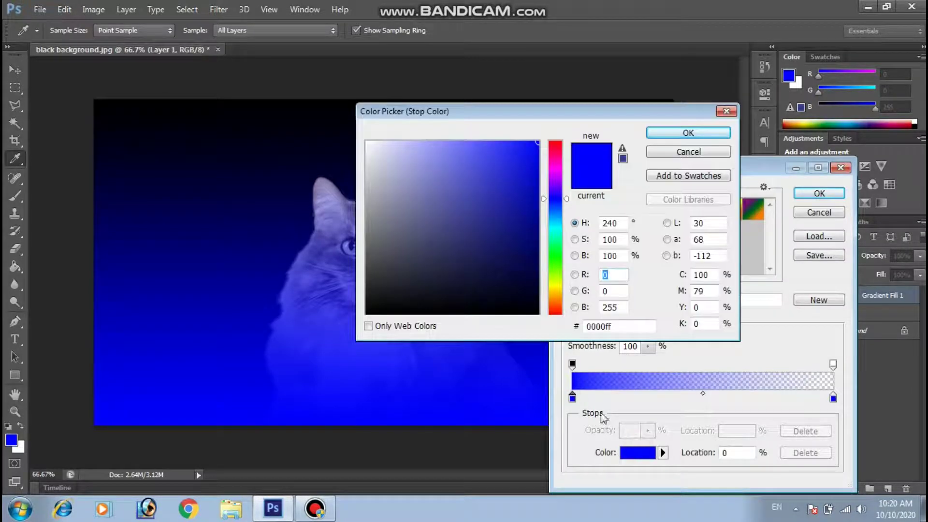
{"action": "left_click", "coordinate": [554, 230]}
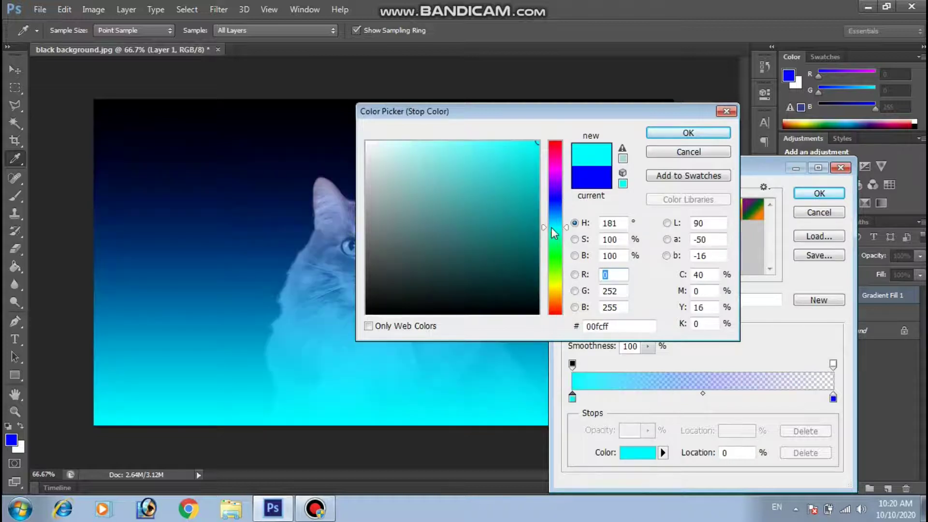
{"action": "left_click", "coordinate": [688, 132]}
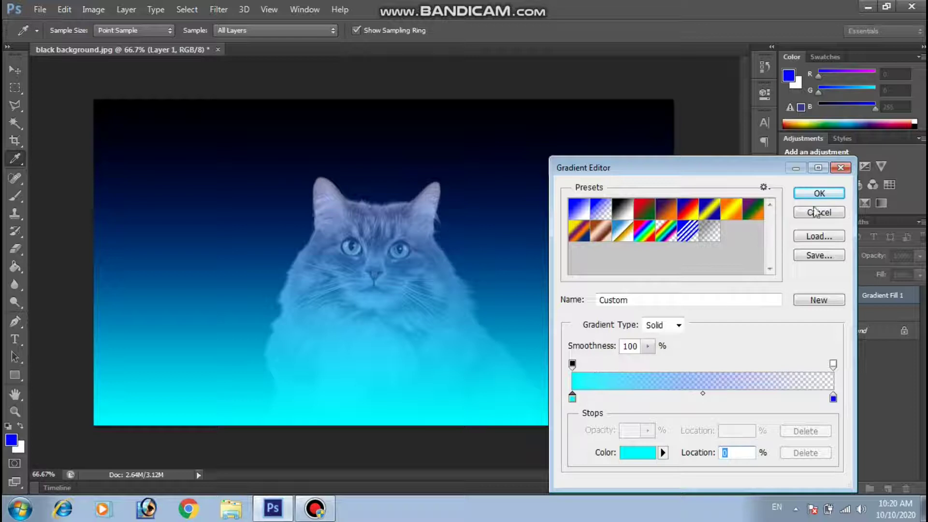
{"action": "left_click", "coordinate": [823, 193]}
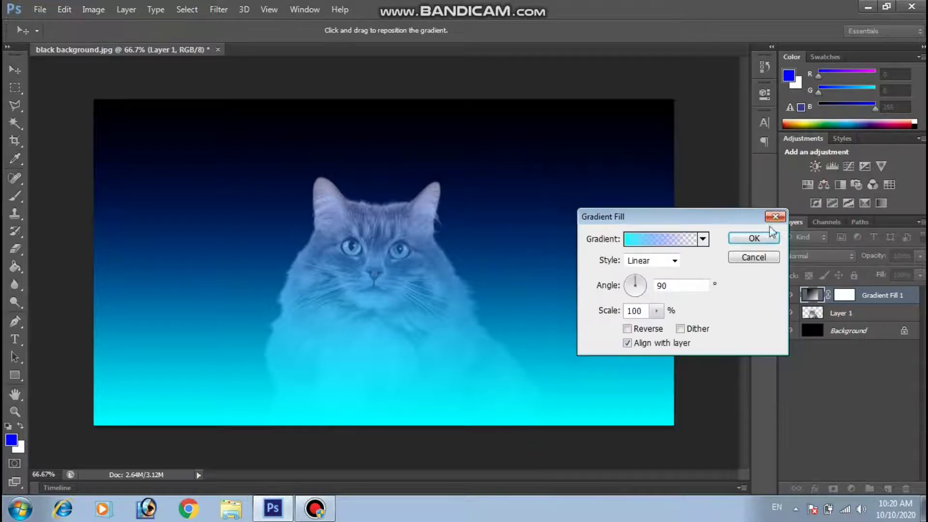
{"action": "left_click", "coordinate": [645, 285]}
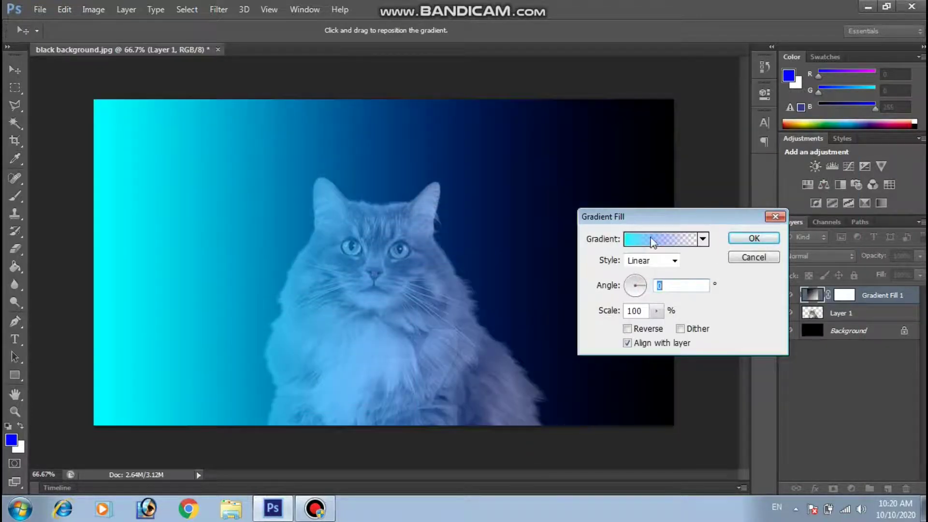
- Refine the cyan gradient: solid opacity stop at 18%, transparent end at 66%
{"action": "left_click", "coordinate": [624, 240]}
{"action": "left_click_drag", "start_coordinate": [673, 166], "coordinate": [767, 135]}
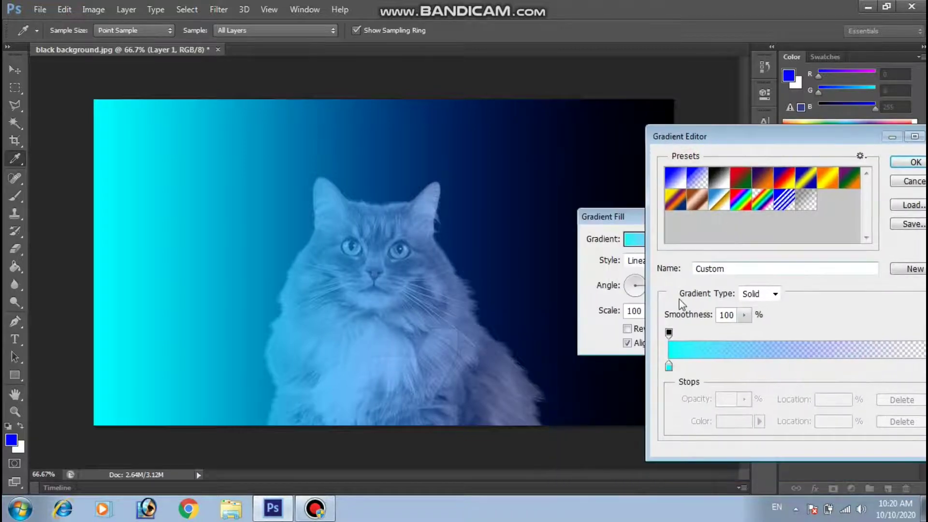
{"action": "left_click_drag", "start_coordinate": [670, 335], "coordinate": [704, 335]}
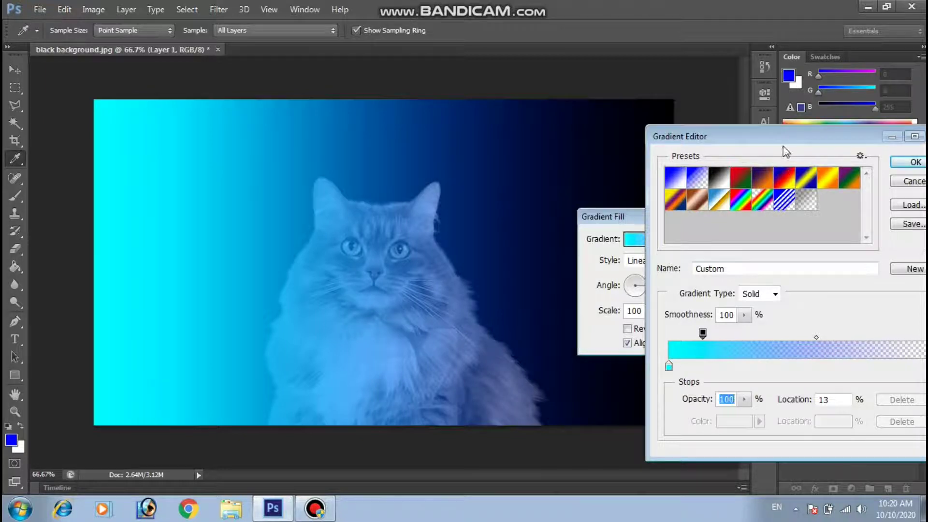
{"action": "left_click_drag", "start_coordinate": [781, 137], "coordinate": [702, 149]}
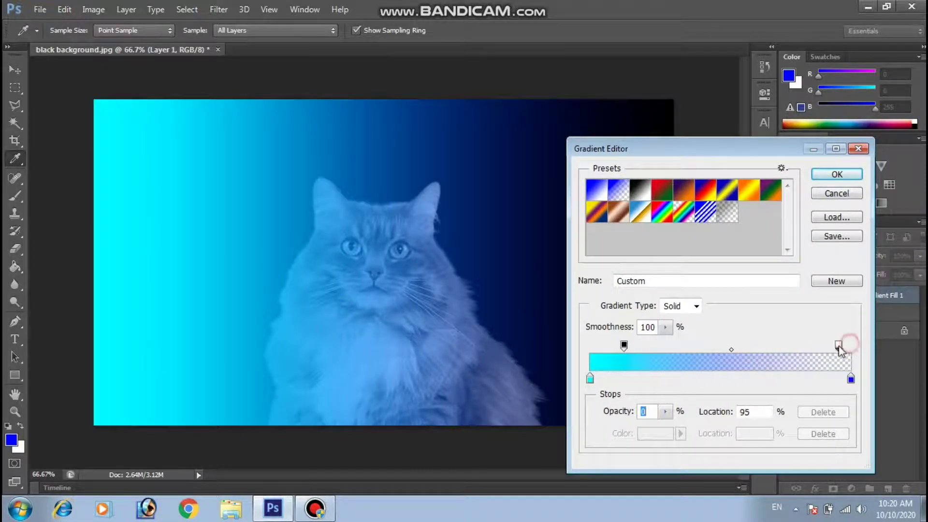
{"action": "left_click_drag", "start_coordinate": [850, 344], "coordinate": [801, 344]}
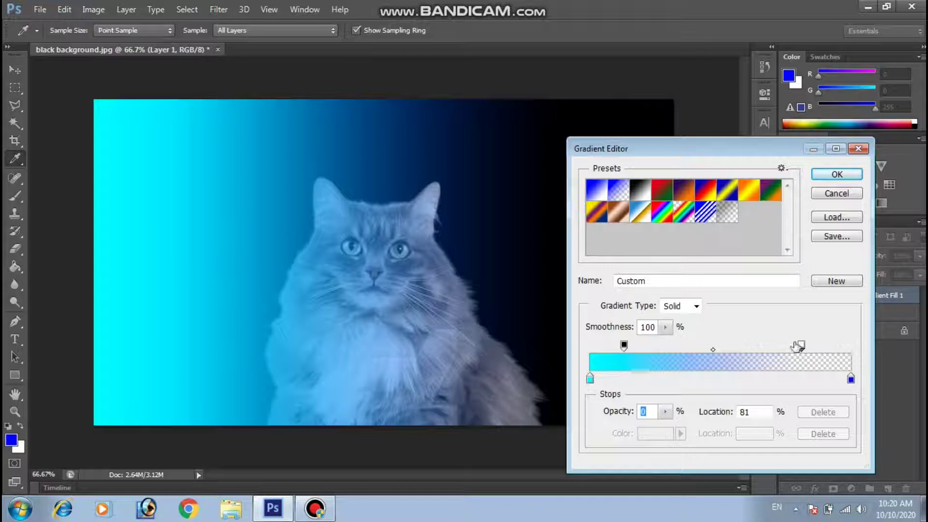
{"action": "left_click_drag", "start_coordinate": [801, 344], "coordinate": [762, 344]}
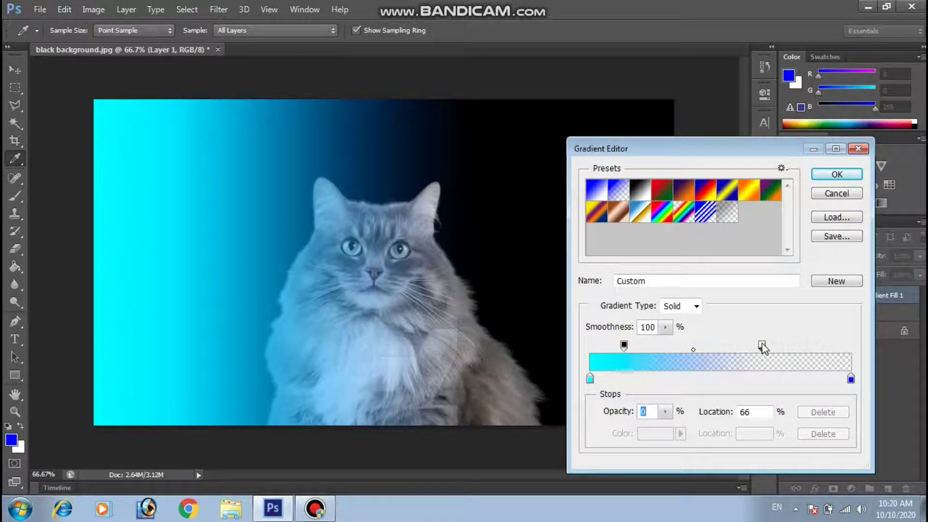
{"action": "left_click_drag", "start_coordinate": [590, 380], "coordinate": [609, 382]}
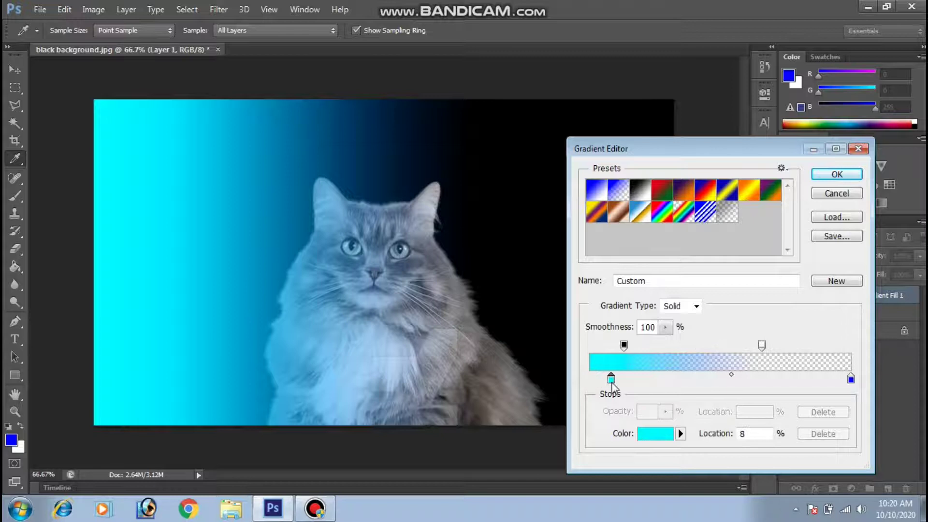
{"action": "left_click_drag", "start_coordinate": [624, 344], "coordinate": [636, 344]}
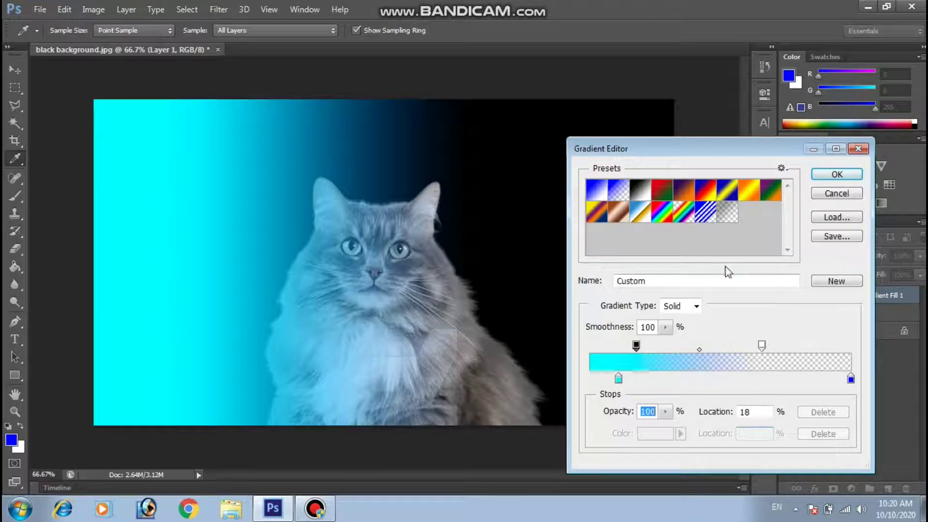
{"action": "left_click", "coordinate": [836, 174]}
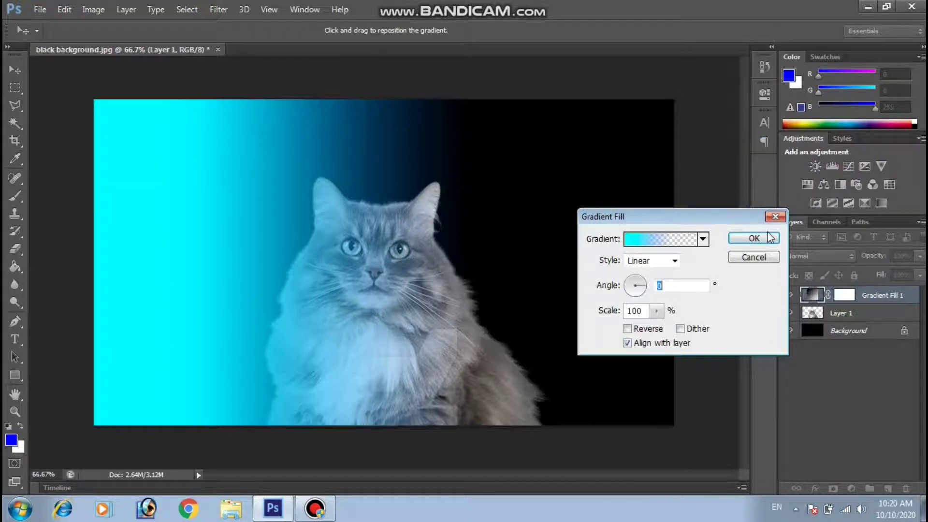
- Confirm Gradient Fill 1 and set its blend mode to Color
{"action": "left_click", "coordinate": [752, 238]}
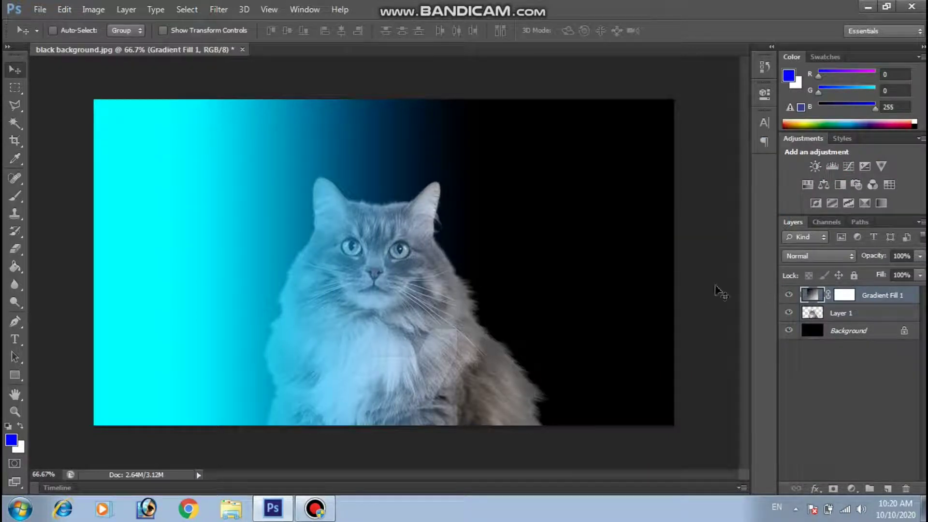
{"action": "left_click", "coordinate": [845, 256]}
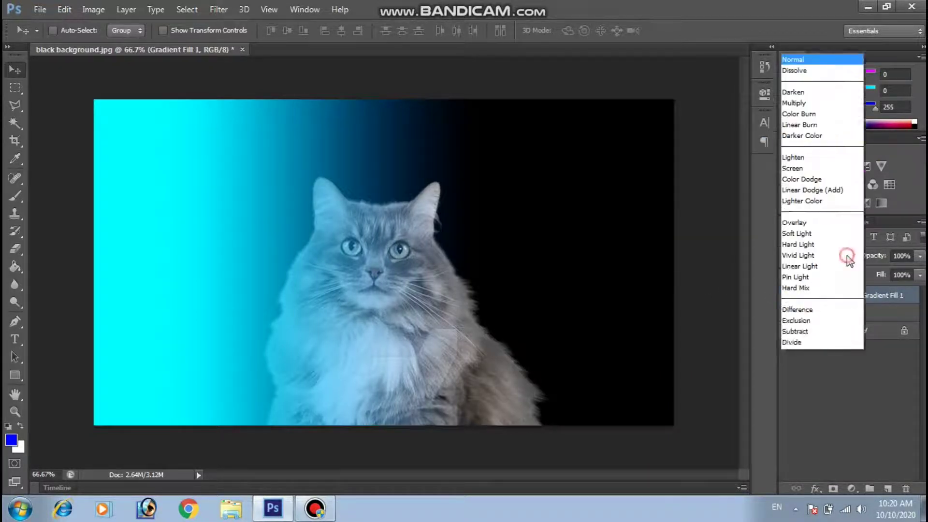
{"action": "left_click", "coordinate": [805, 334]}
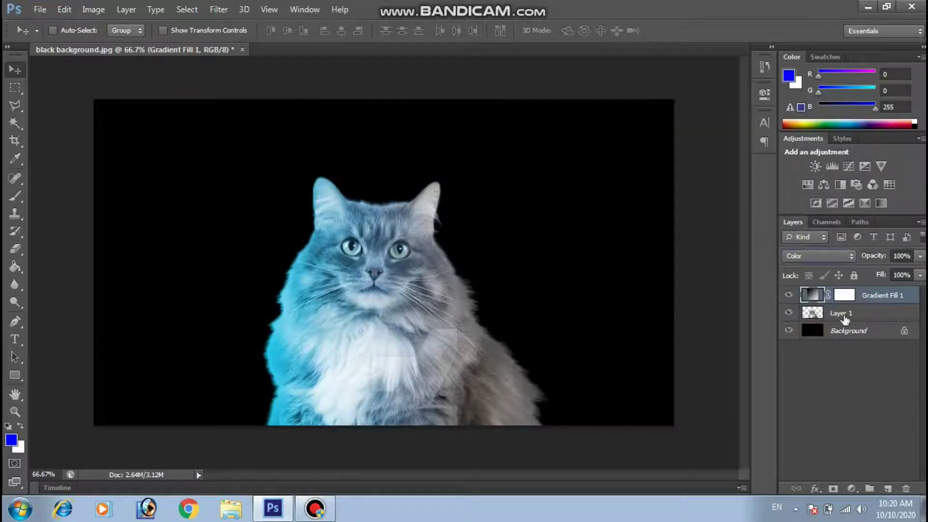
- Reshape the cyan gradient: colour stop at 23%, opacity stops at 32% and 57%
{"action": "double_click", "coordinate": [812, 295]}
{"action": "left_click", "coordinate": [633, 240]}
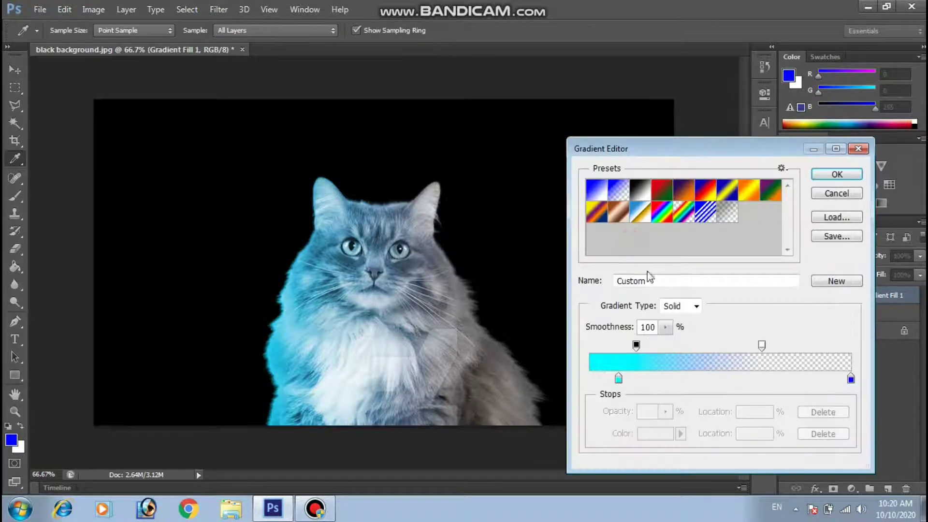
{"action": "left_click_drag", "start_coordinate": [618, 379], "coordinate": [651, 378]}
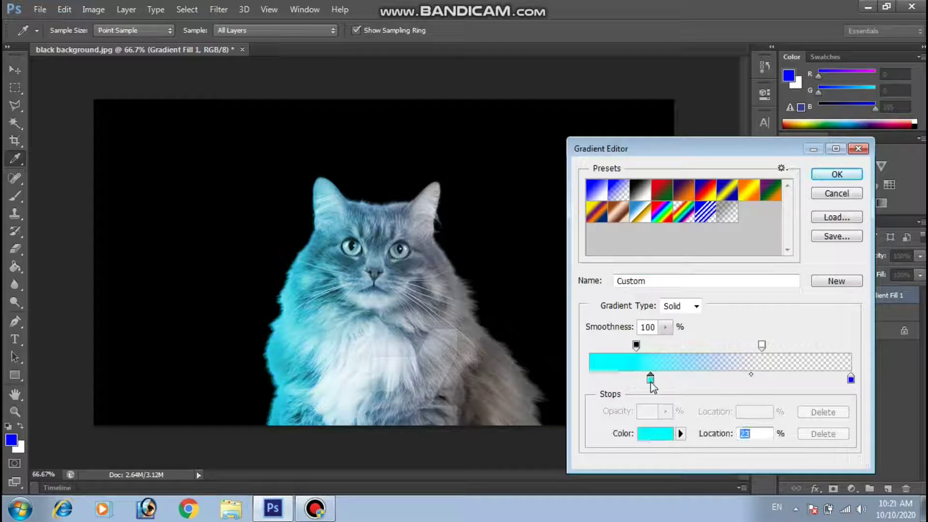
{"action": "left_click_drag", "start_coordinate": [636, 344], "coordinate": [675, 344]}
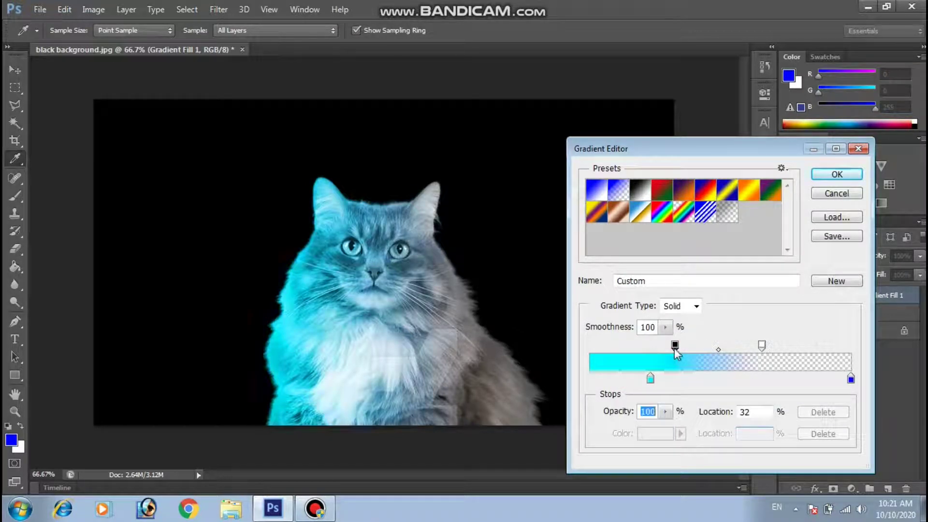
{"action": "left_click_drag", "start_coordinate": [762, 344], "coordinate": [740, 345]}
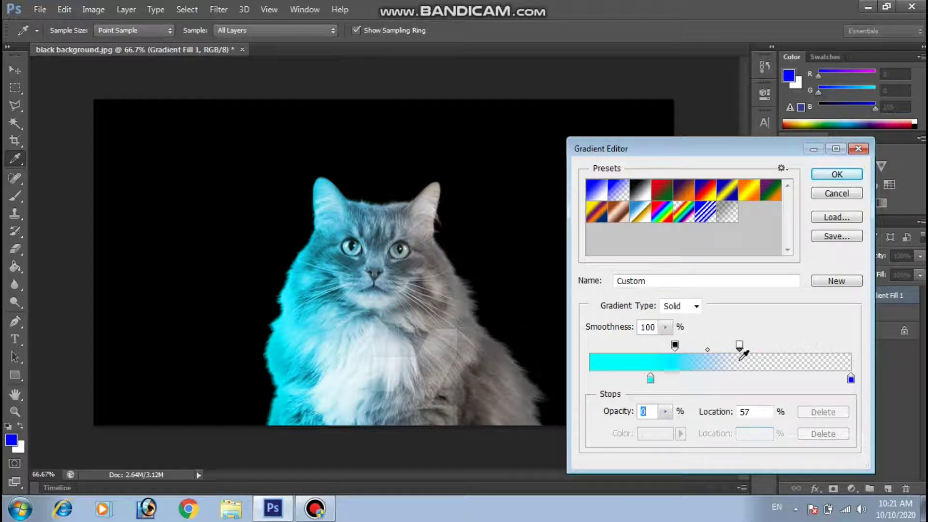
{"action": "left_click", "coordinate": [836, 175]}
{"action": "left_click_drag", "start_coordinate": [671, 219], "coordinate": [659, 209]}
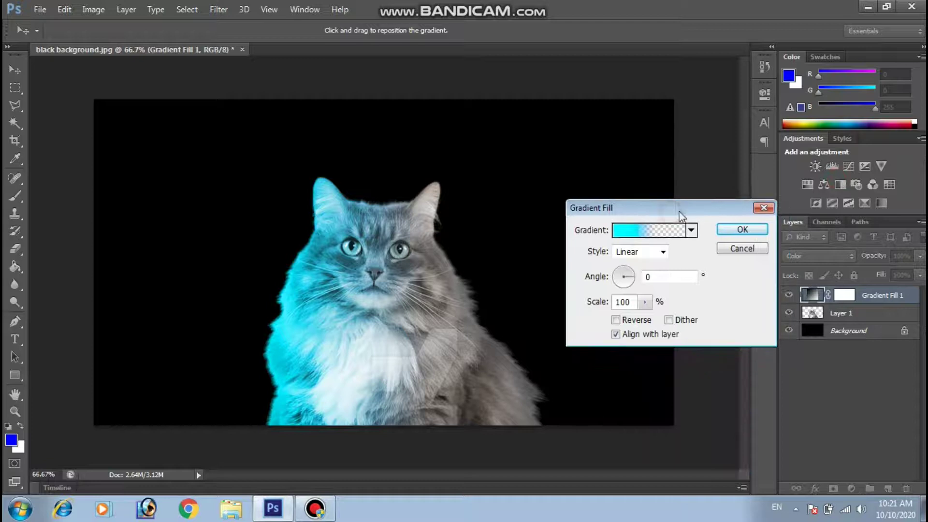
{"action": "left_click", "coordinate": [742, 229]}
{"action": "left_click", "coordinate": [869, 488]}
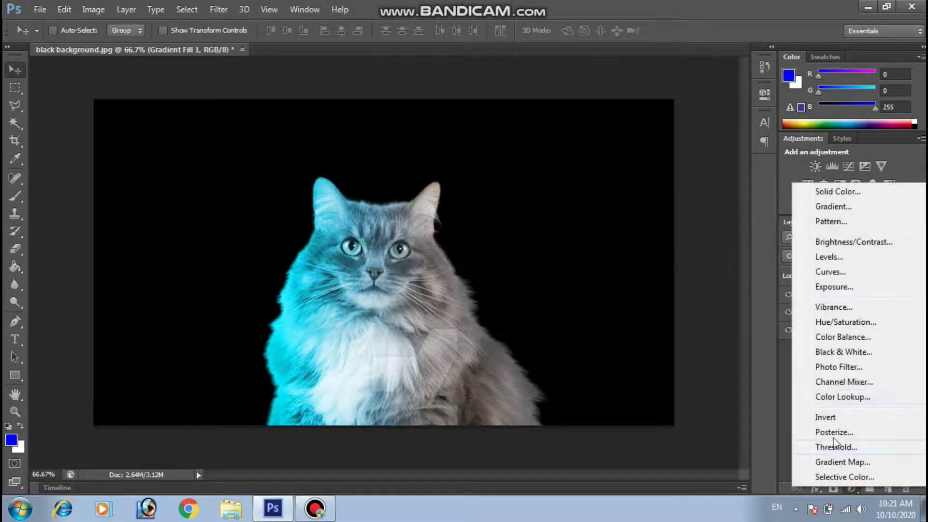
- Add a second Gradient Fill layer with a magenta-to-transparent gradient
{"action": "left_click", "coordinate": [818, 204]}
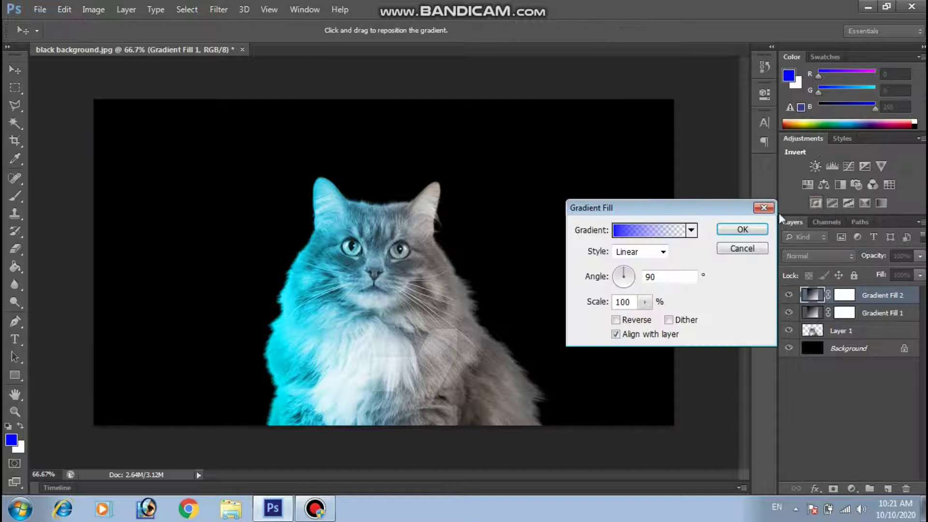
{"action": "left_click", "coordinate": [649, 234]}
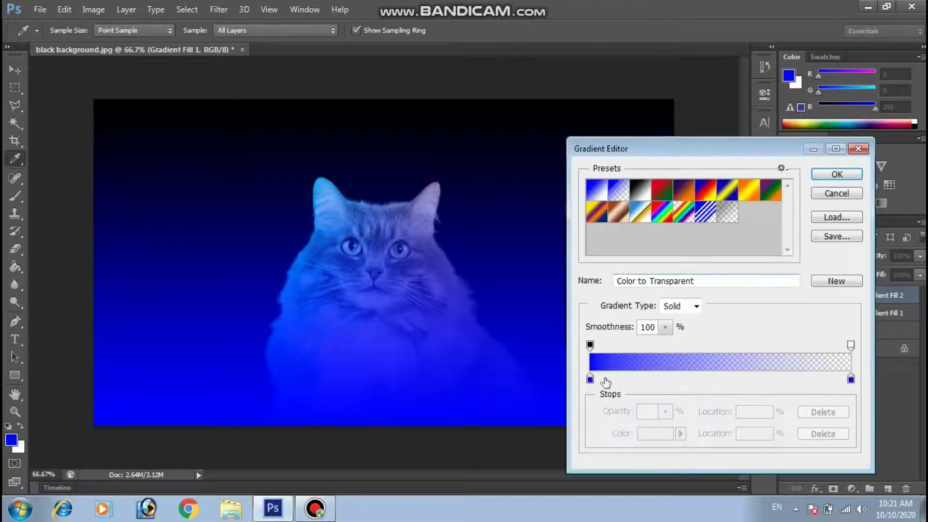
{"action": "left_click", "coordinate": [590, 380]}
{"action": "left_click", "coordinate": [655, 433]}
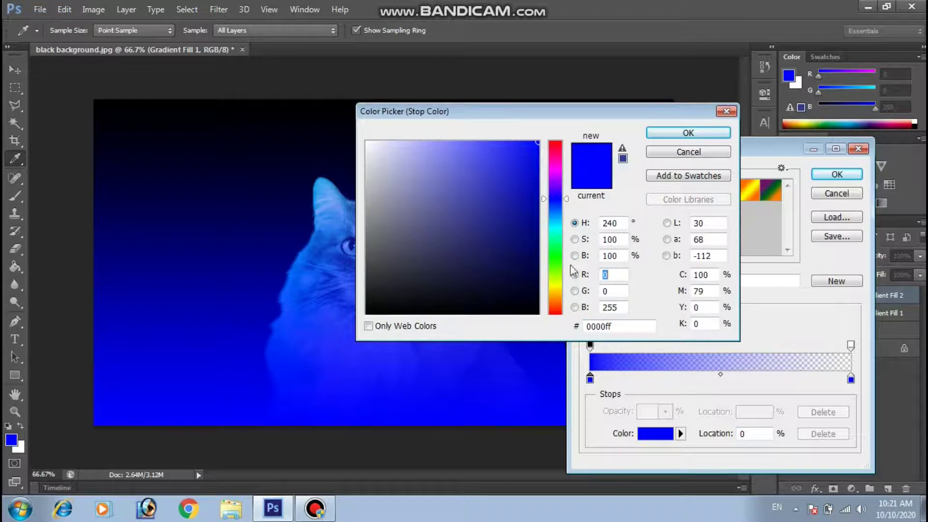
{"action": "left_click_drag", "start_coordinate": [559, 176], "coordinate": [555, 152]}
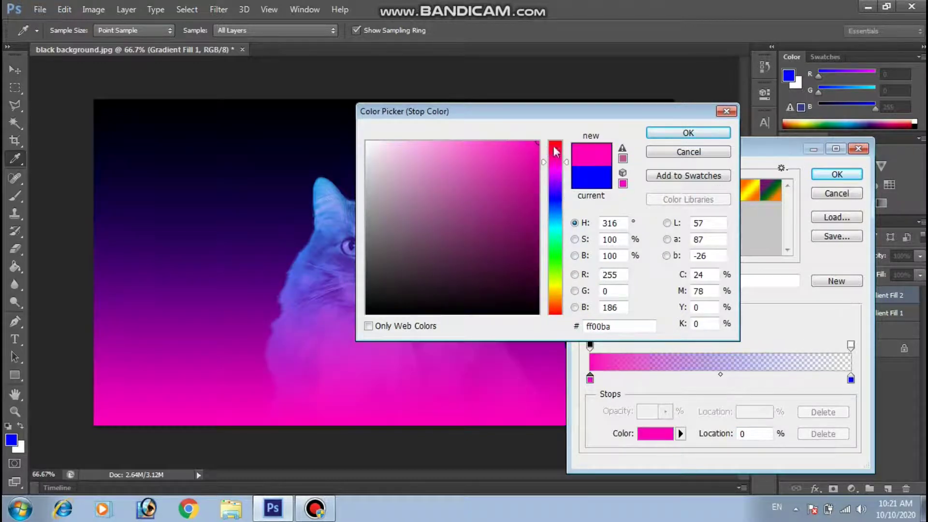
{"action": "left_click", "coordinate": [688, 133]}
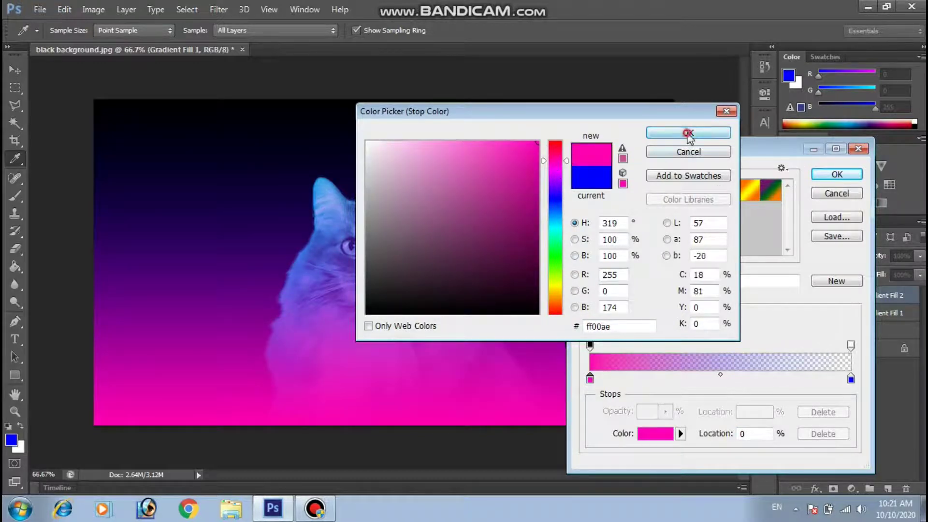
{"action": "left_click_drag", "start_coordinate": [675, 150], "coordinate": [611, 181]}
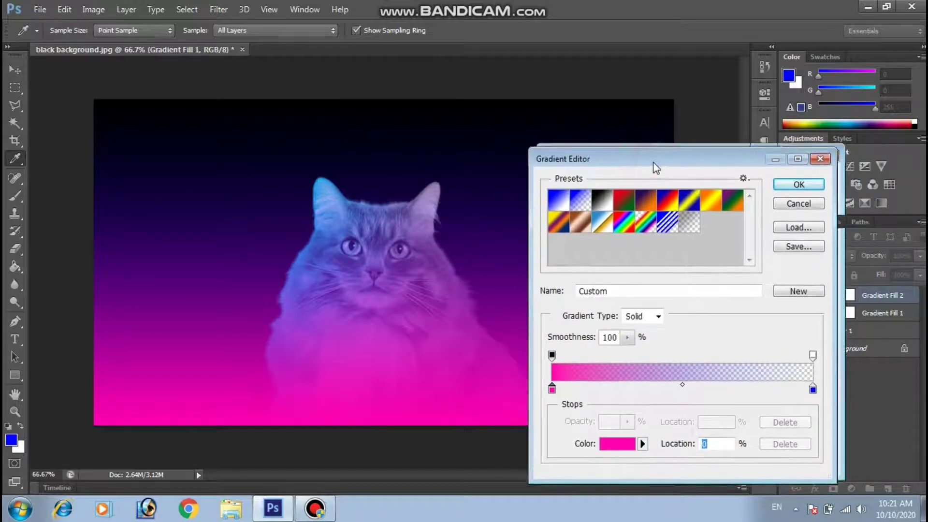
{"action": "left_click_drag", "start_coordinate": [667, 174], "coordinate": [697, 154]}
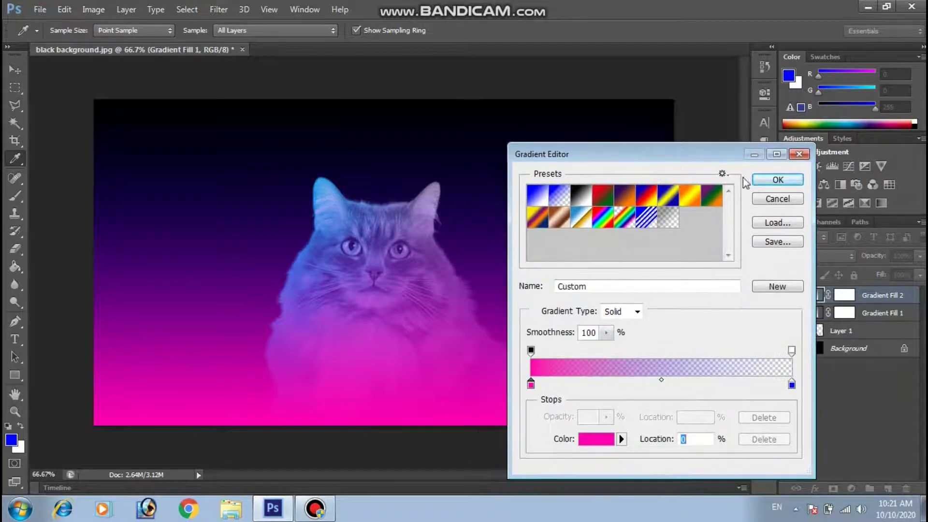
{"action": "left_click", "coordinate": [766, 181]}
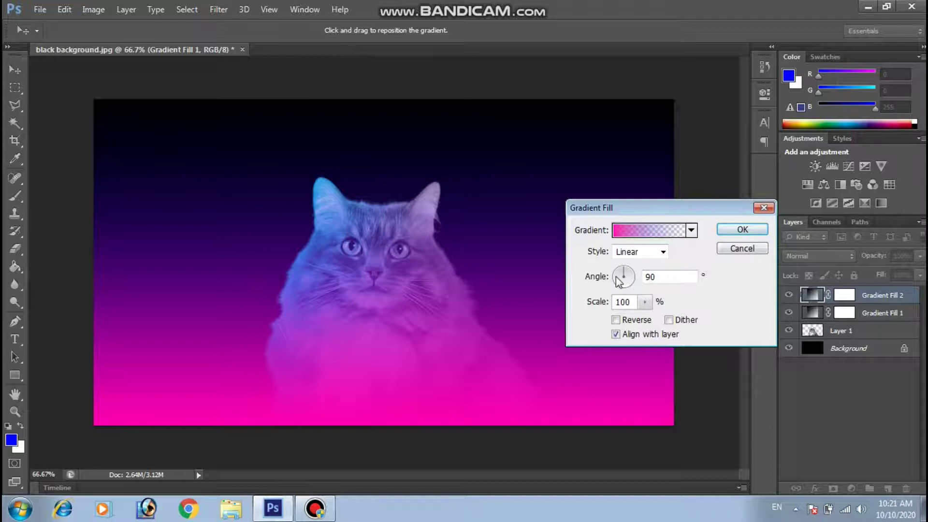
- Set the magenta gradient's angle to 180° and blend Gradient Fill 2 in Color mode
{"action": "left_click", "coordinate": [616, 279]}
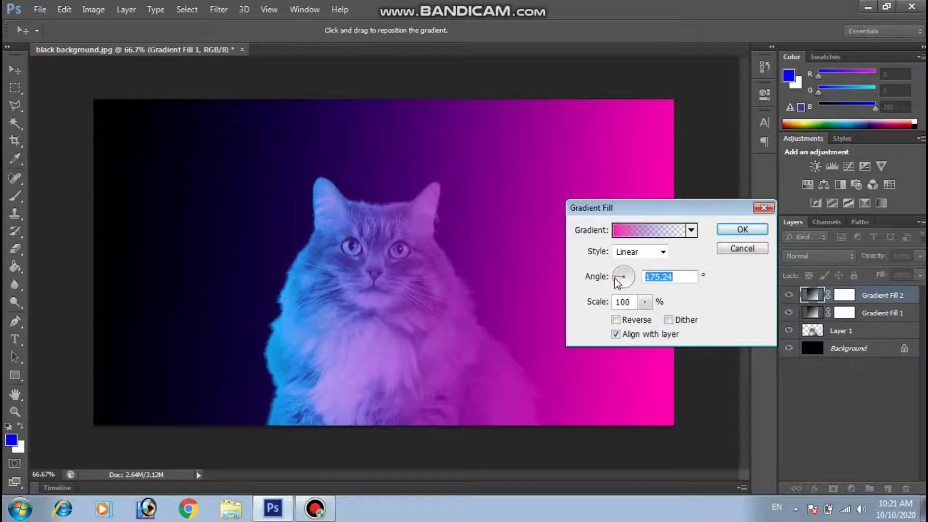
{"action": "left_click", "coordinate": [616, 279]}
{"action": "left_click", "coordinate": [617, 283]}
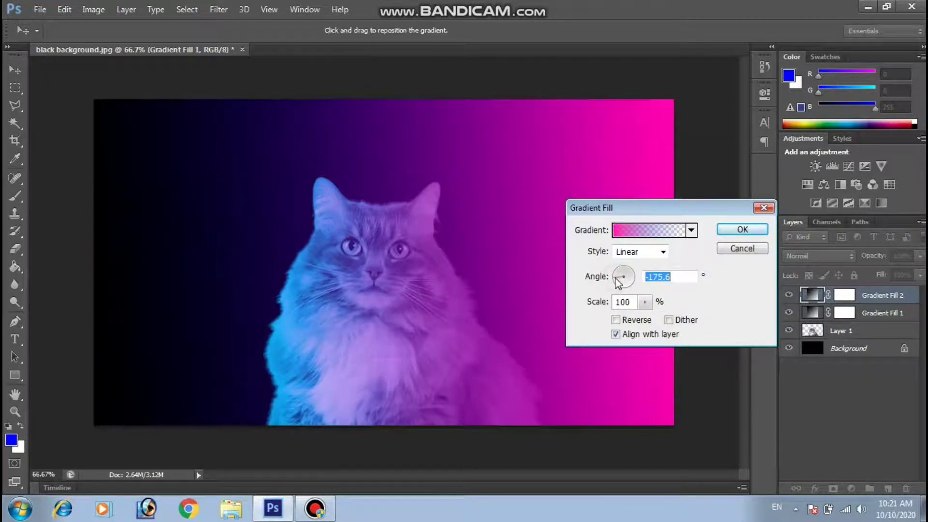
{"action": "left_click", "coordinate": [618, 282]}
{"action": "left_click", "coordinate": [617, 280]}
{"action": "left_click", "coordinate": [617, 280]}
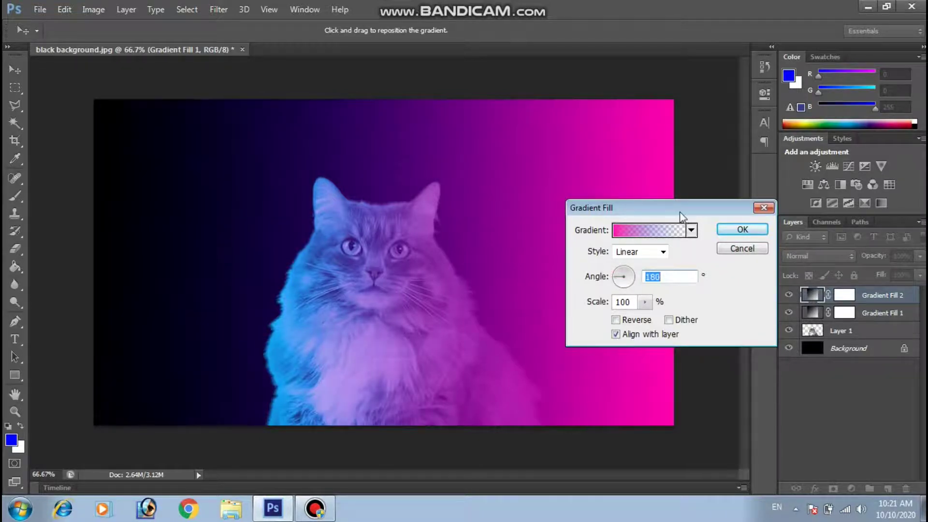
{"action": "left_click_drag", "start_coordinate": [682, 213], "coordinate": [665, 240]}
{"action": "left_click", "coordinate": [720, 260]}
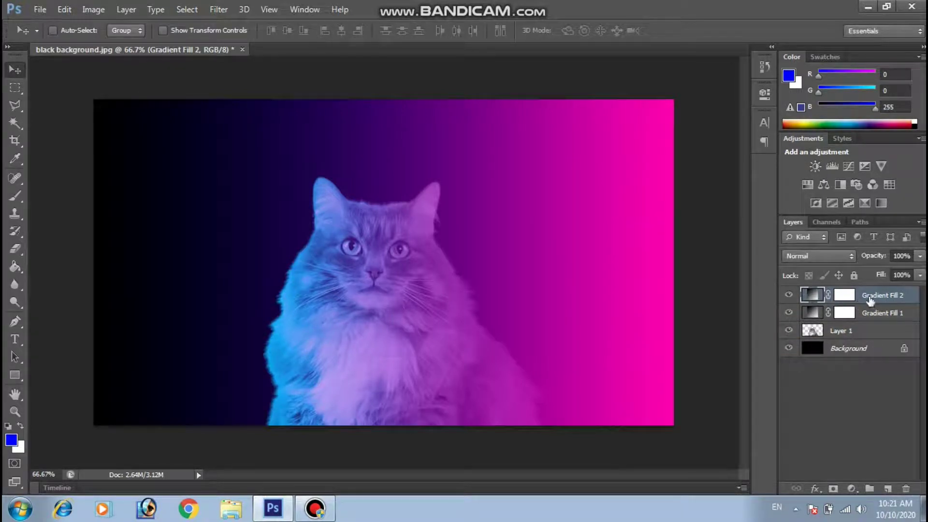
{"action": "left_click", "coordinate": [817, 255]}
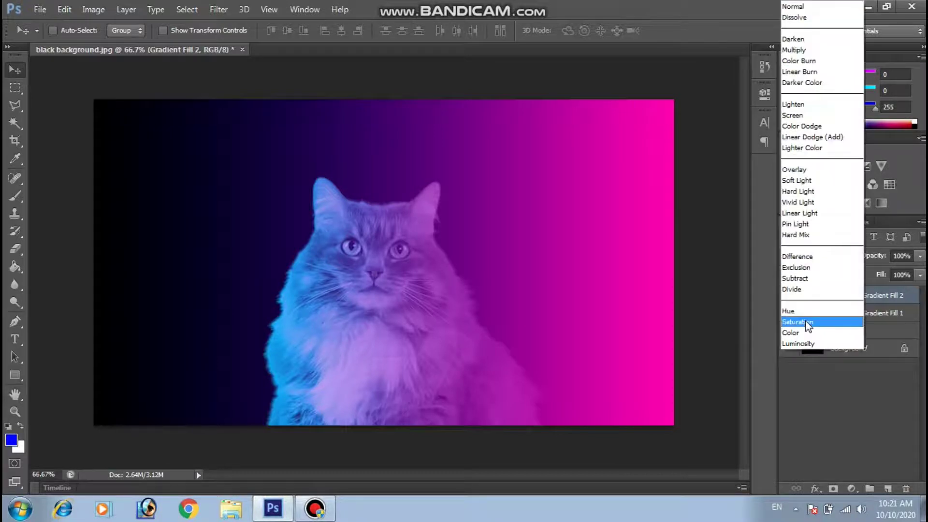
{"action": "left_click", "coordinate": [804, 333]}
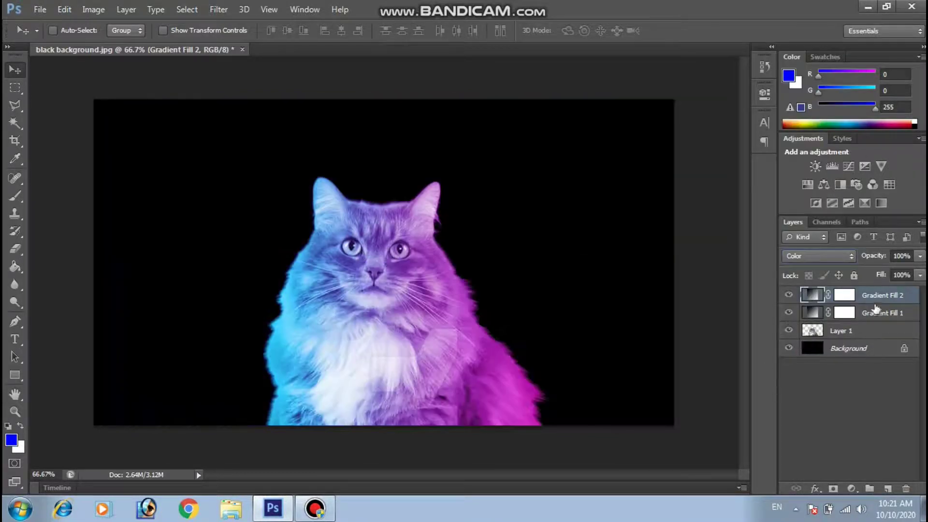
- Reshape Gradient Fill 2: magenta colour stop at 20%, opacity stops at 19% and 81%
{"action": "double_click", "coordinate": [806, 298]}
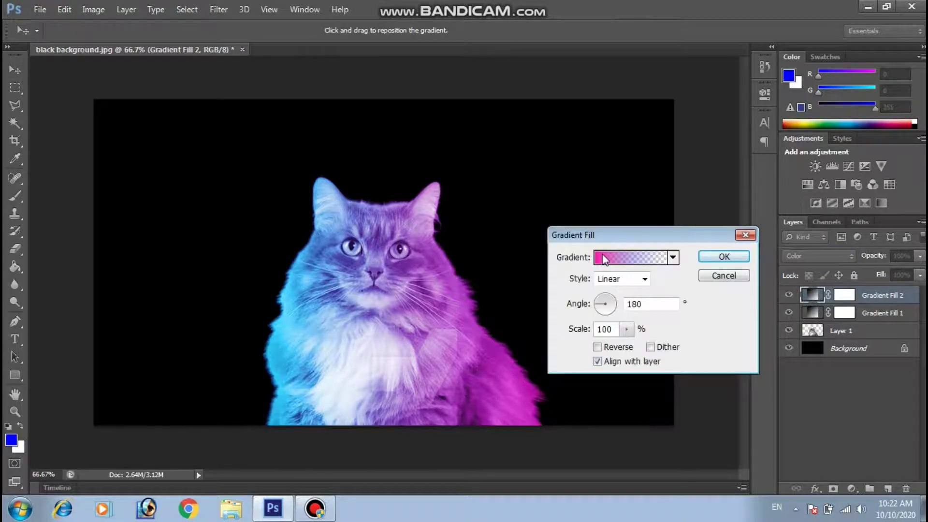
{"action": "left_click", "coordinate": [604, 260]}
{"action": "left_click_drag", "start_coordinate": [645, 156], "coordinate": [747, 176]}
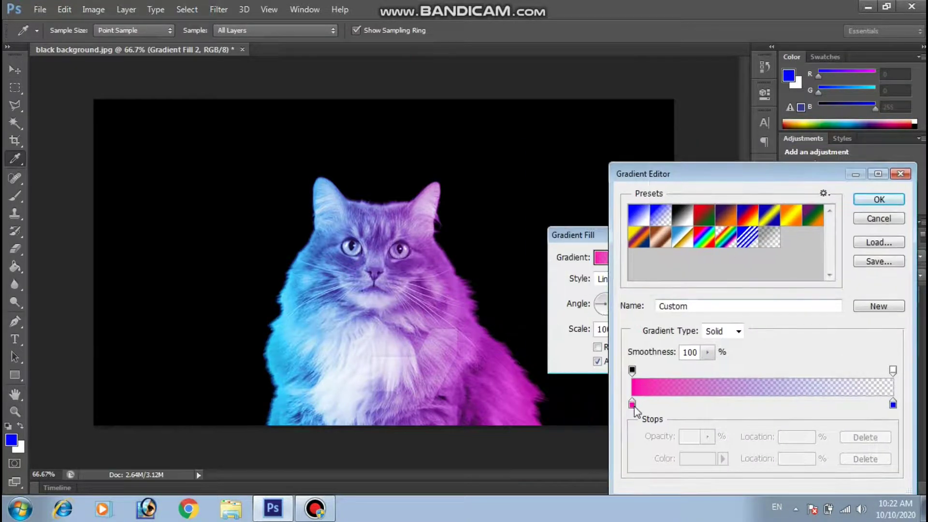
{"action": "left_click_drag", "start_coordinate": [632, 404], "coordinate": [654, 404]}
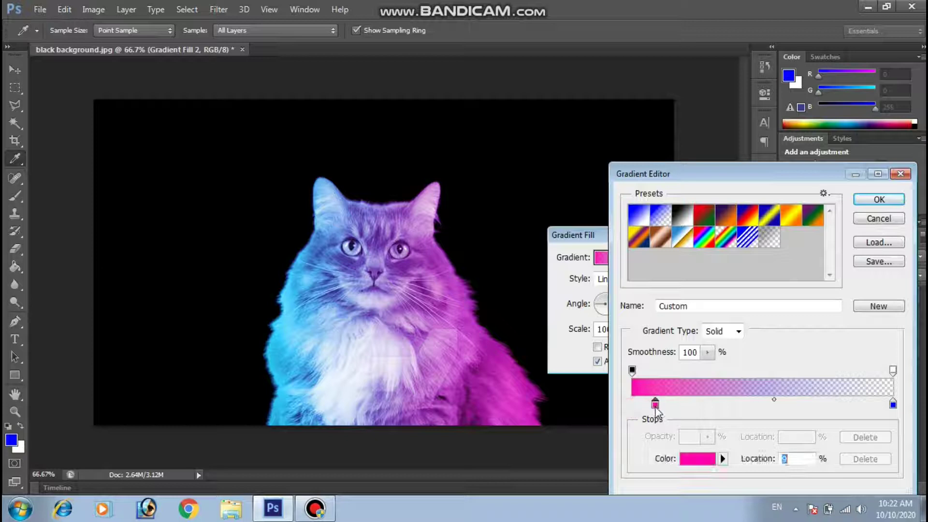
{"action": "left_click_drag", "start_coordinate": [632, 370], "coordinate": [681, 370]}
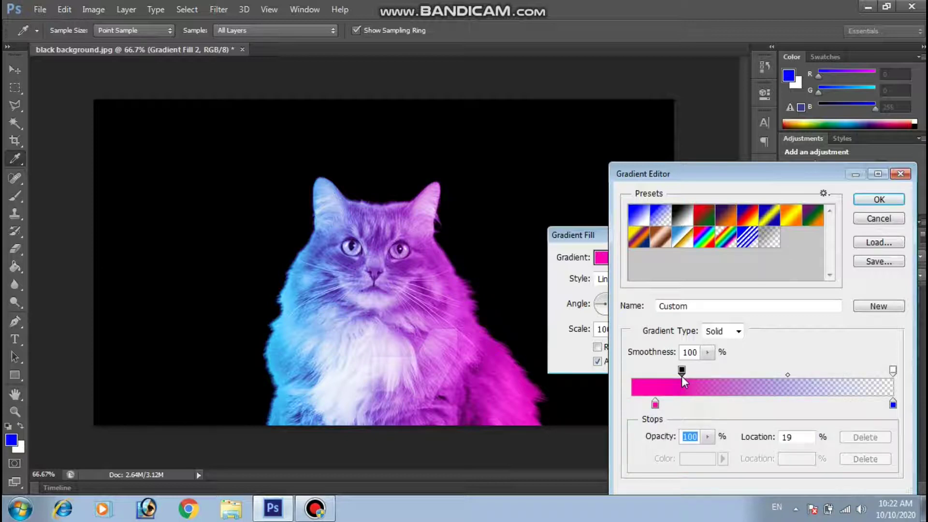
{"action": "left_click_drag", "start_coordinate": [892, 371], "coordinate": [856, 371]}
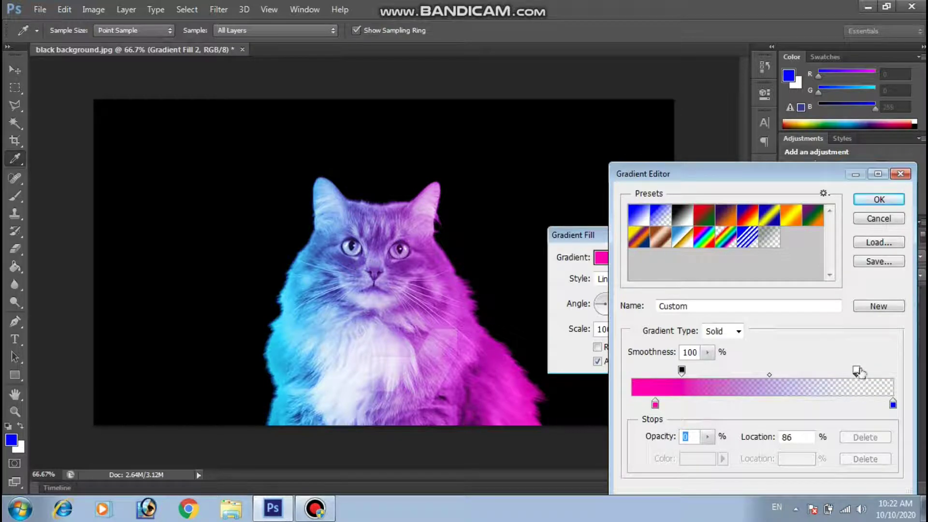
{"action": "mouse_move", "coordinate": [858, 375]}
{"action": "left_mouse_down"}
{"action": "mouse_move", "coordinate": [843, 374]}
{"action": "mouse_move", "coordinate": [860, 374]}
{"action": "left_mouse_up"}
{"action": "left_click_drag", "start_coordinate": [655, 404], "coordinate": [683, 403]}
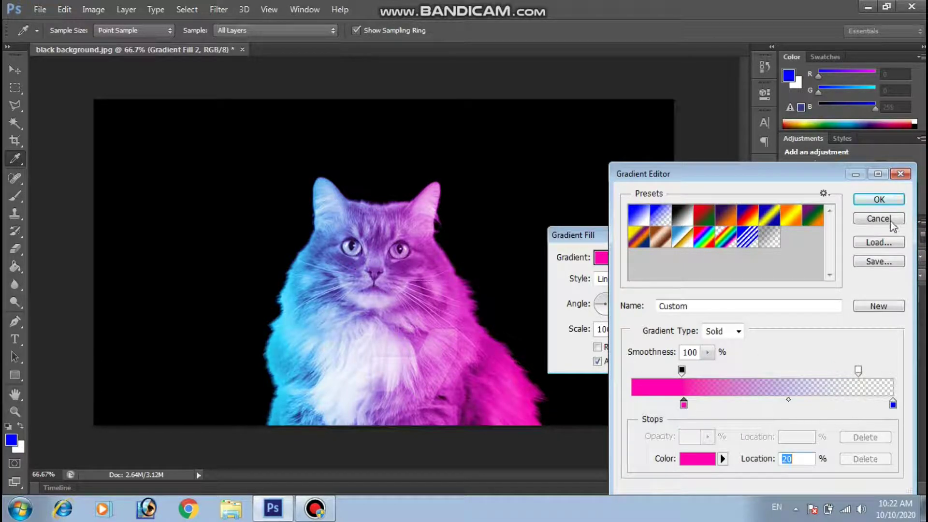
{"action": "left_click", "coordinate": [878, 199]}
{"action": "left_click", "coordinate": [725, 255]}
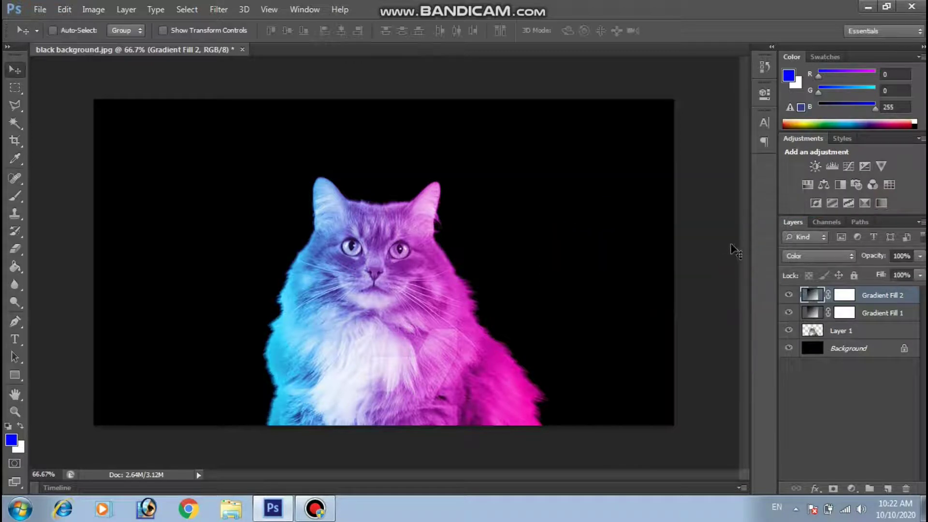
- Duplicate Gradient Fill 1, toggle the original's visibility, and select Layer 1
{"action": "left_click", "coordinate": [876, 315]}
{"action": "left_click", "coordinate": [788, 312]}
{"action": "right_click", "coordinate": [875, 315]}
{"action": "left_click", "coordinate": [628, 107]}
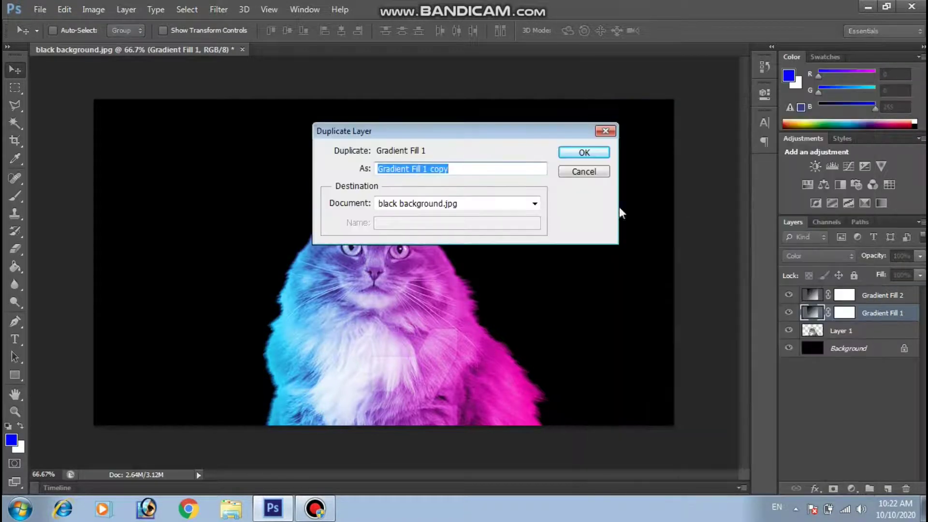
{"action": "left_click", "coordinate": [584, 152]}
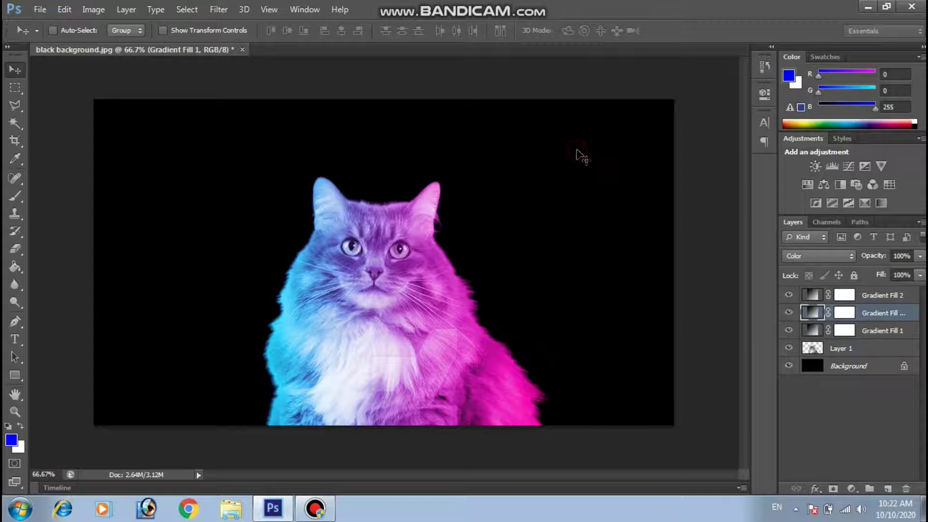
{"action": "left_click", "coordinate": [788, 331]}
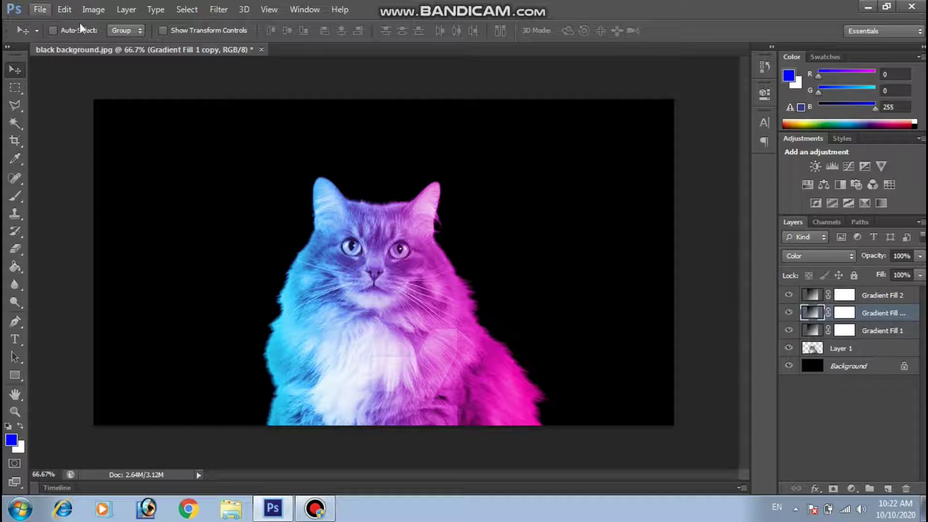
{"action": "left_click", "coordinate": [837, 350]}
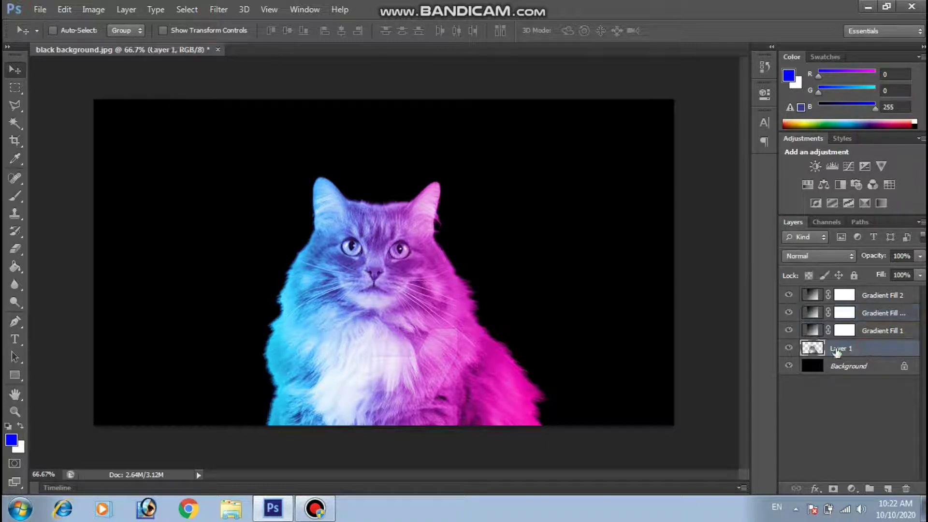
- Open the Doc1 triangle file, accepting the Import PDF dialog
{"action": "left_click", "coordinate": [38, 11]}
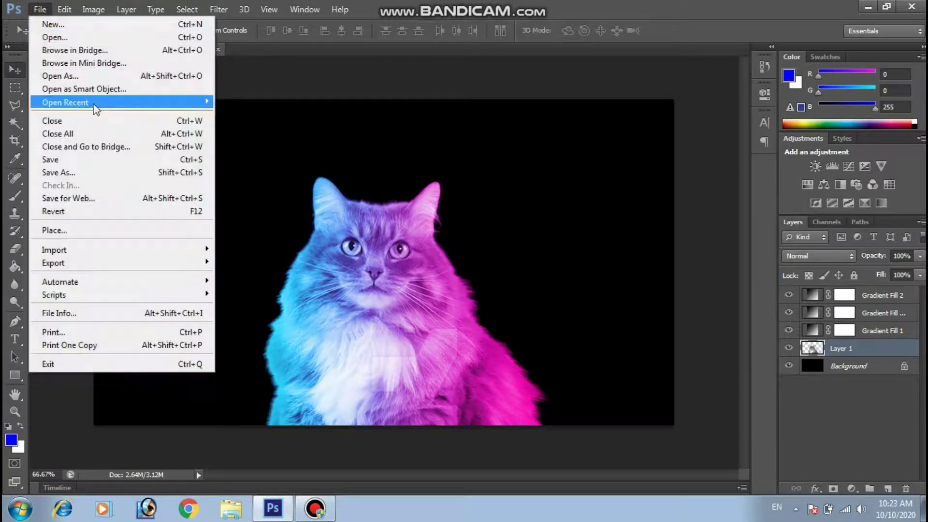
{"action": "left_click", "coordinate": [68, 35]}
{"action": "left_click", "coordinate": [357, 145]}
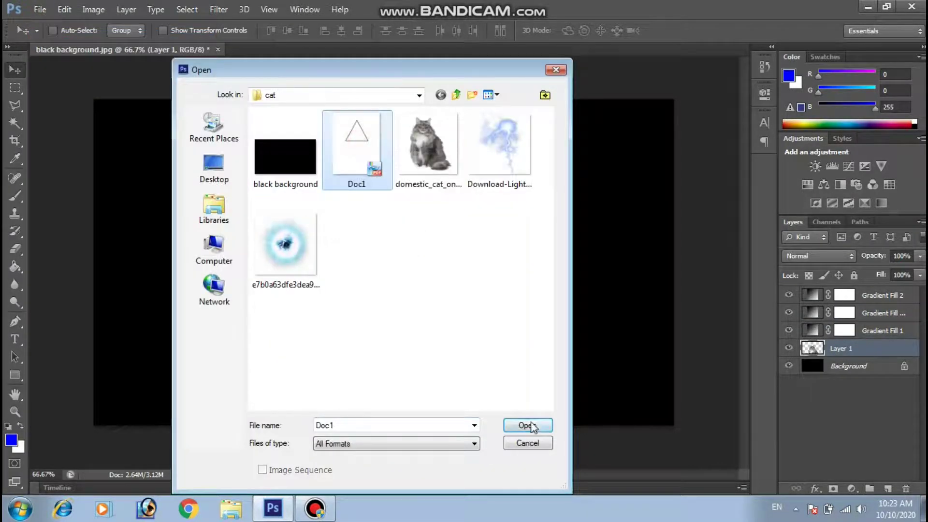
{"action": "left_click", "coordinate": [527, 425]}
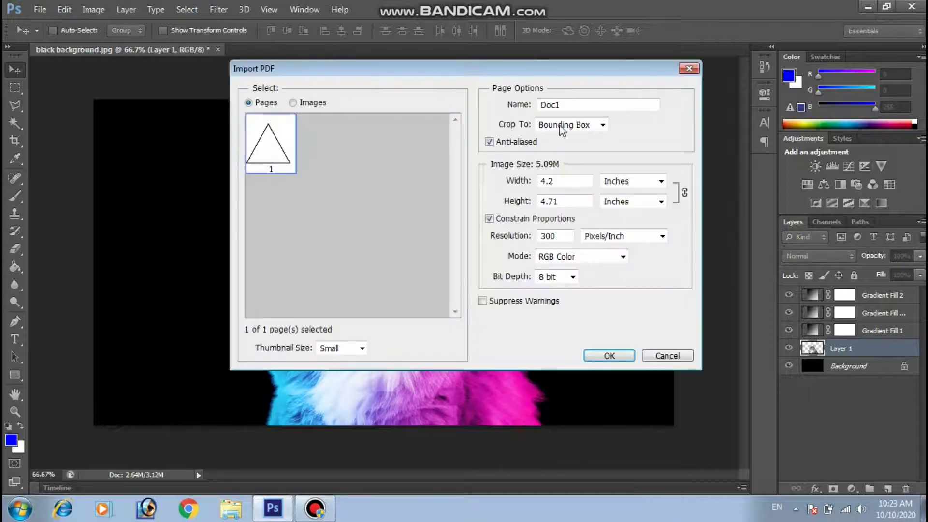
{"action": "left_click", "coordinate": [606, 355]}
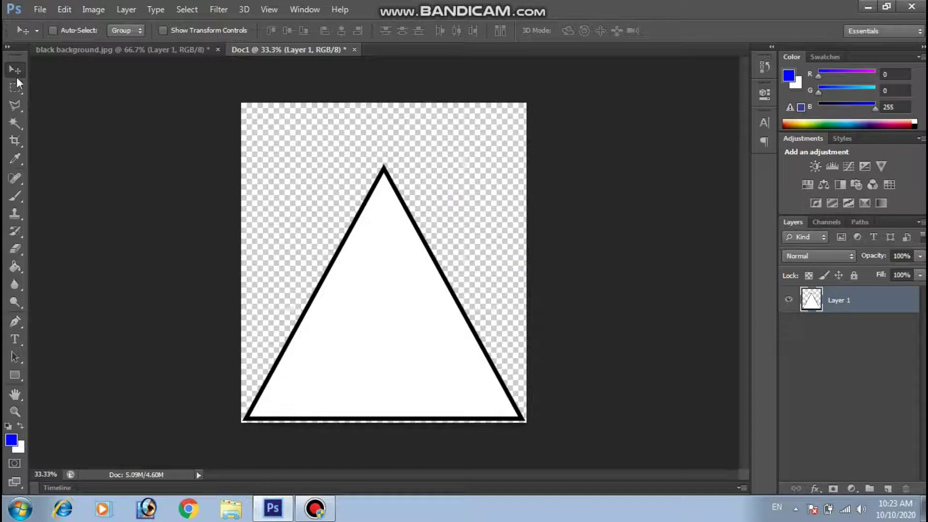
- Delete the triangle's white interior with the Magic Wand and drag it into the cat document
{"action": "left_click", "coordinate": [16, 126]}
{"action": "left_click", "coordinate": [370, 309]}
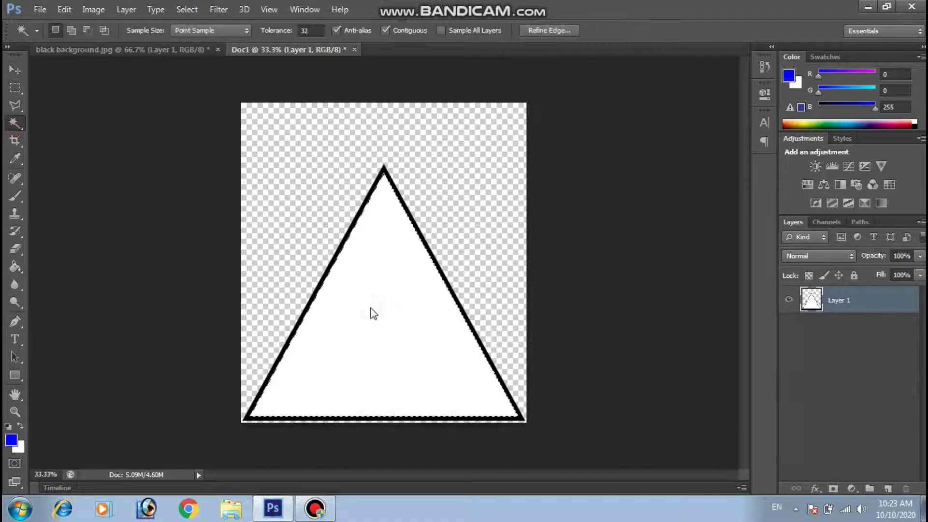
{"action": "key", "text": "Delete"}
{"action": "left_click", "coordinate": [15, 70]}
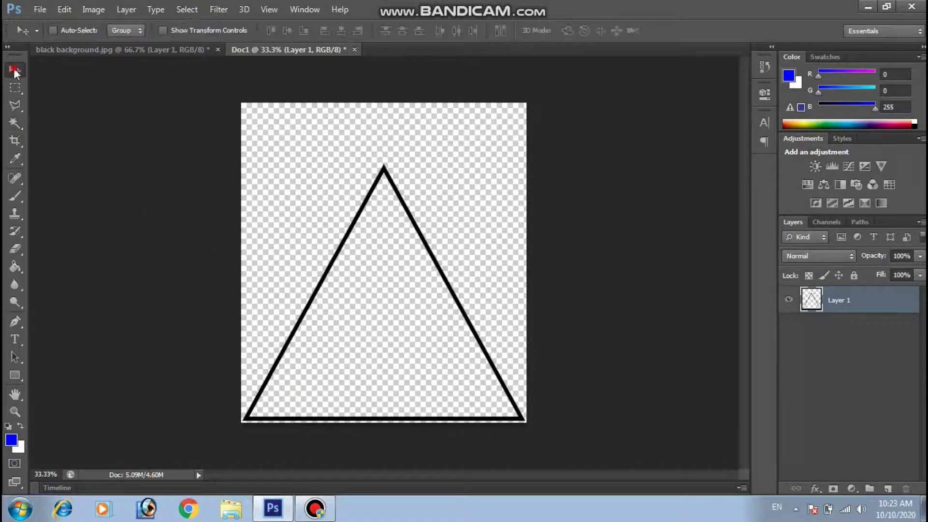
{"action": "mouse_move", "coordinate": [367, 198]}
{"action": "left_mouse_down"}
{"action": "mouse_move", "coordinate": [321, 242]}
{"action": "mouse_move", "coordinate": [329, 250]}
{"action": "left_mouse_up"}
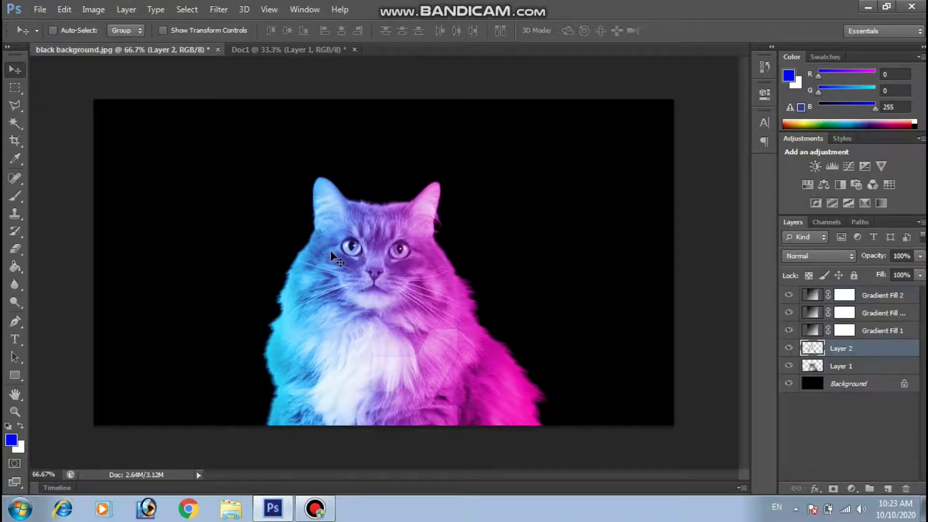
- Position the triangle over the cat, close Doc1 without saving, and commit the flipped, resized triangle
{"action": "left_click_drag", "start_coordinate": [389, 260], "coordinate": [471, 249]}
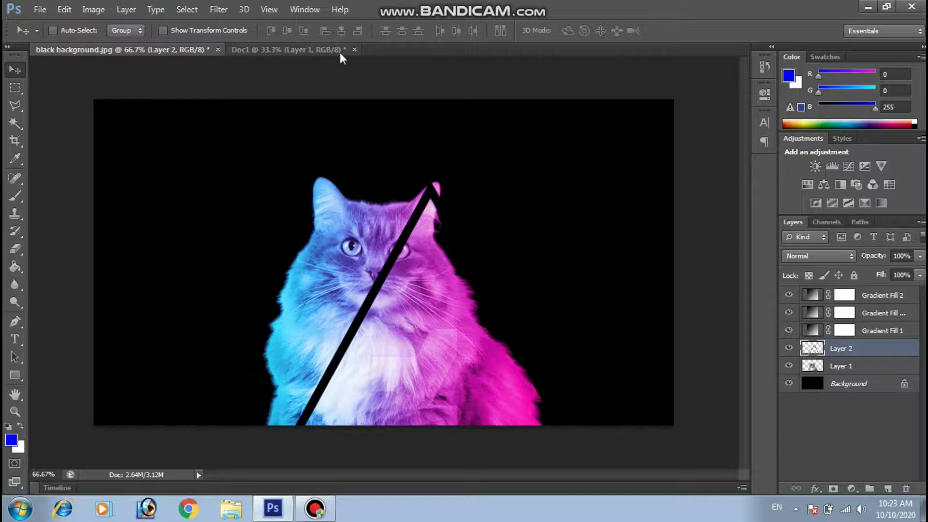
{"action": "left_click", "coordinate": [354, 49]}
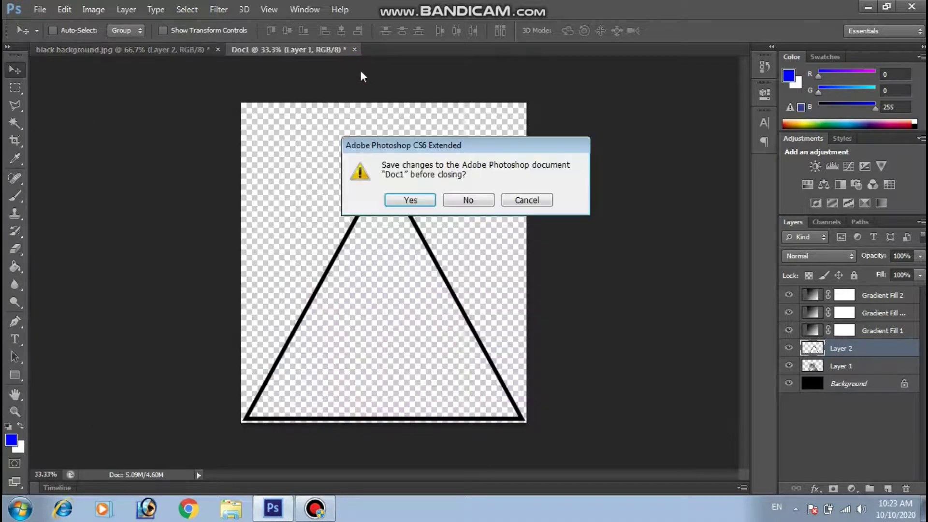
{"action": "left_click", "coordinate": [469, 202]}
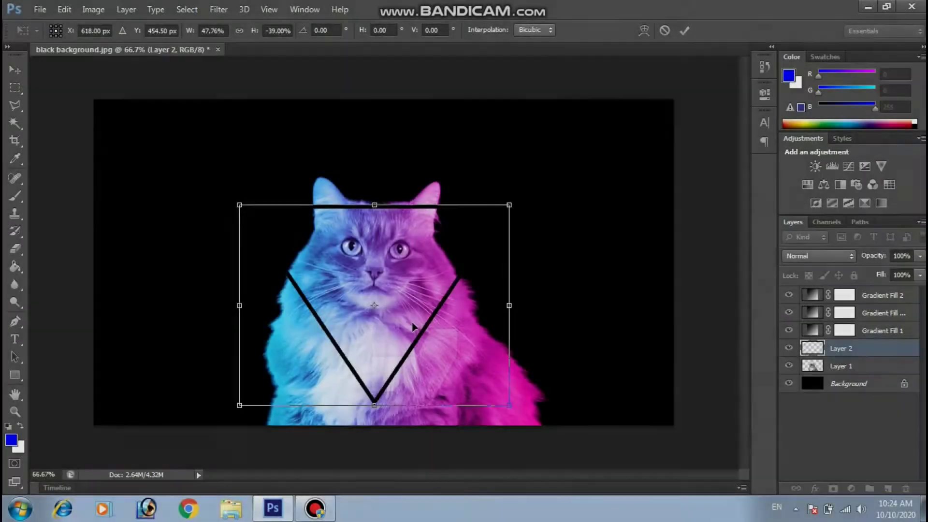
{"action": "key", "text": "Return"}
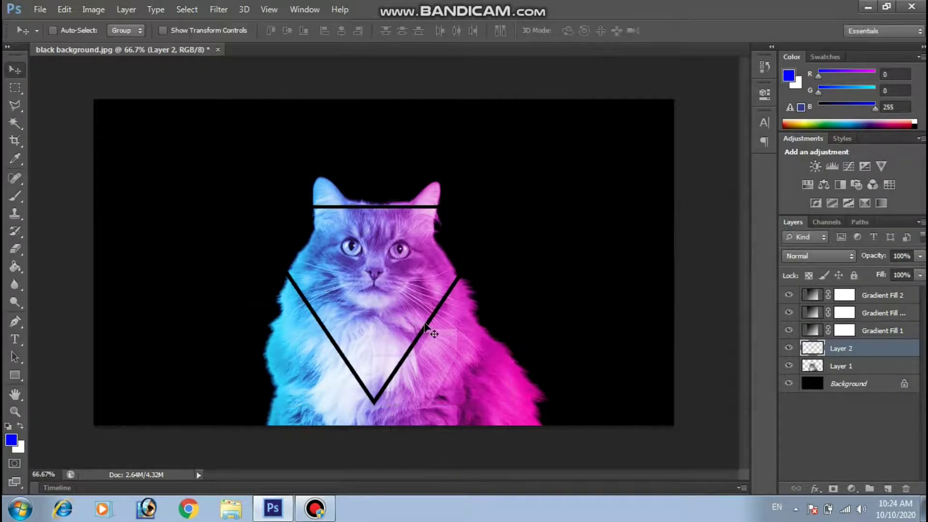
{"action": "right_click", "coordinate": [844, 349]}
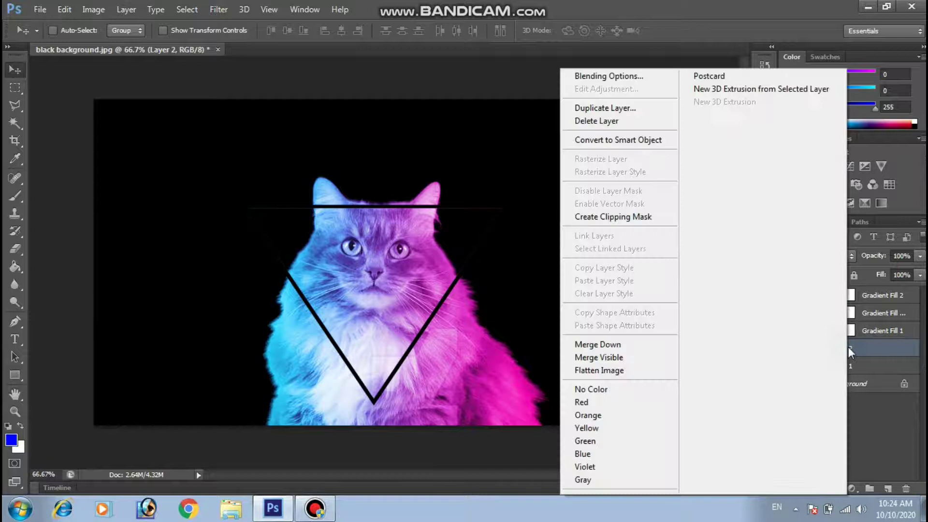
- Give Layer 2 a white (ffffff) Color Overlay through Blending Options
{"action": "left_click", "coordinate": [609, 78]}
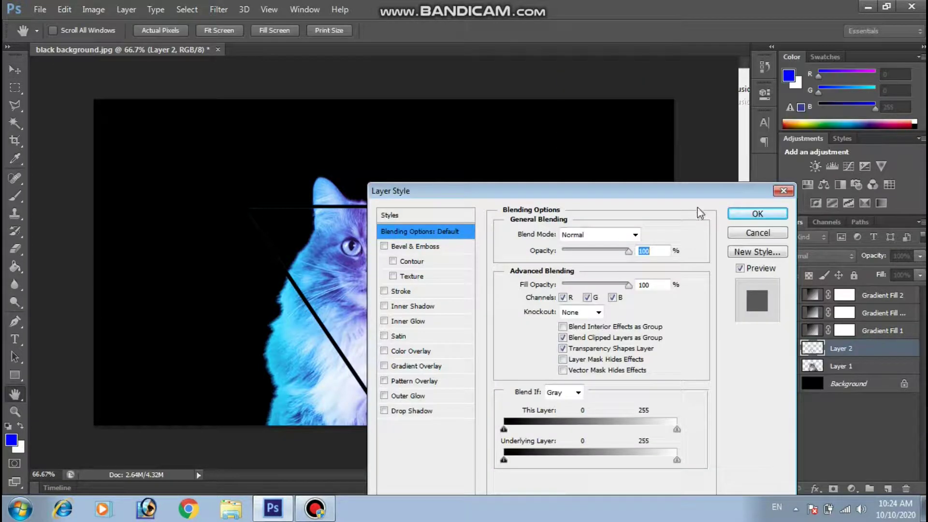
{"action": "left_click_drag", "start_coordinate": [667, 193], "coordinate": [842, 136]}
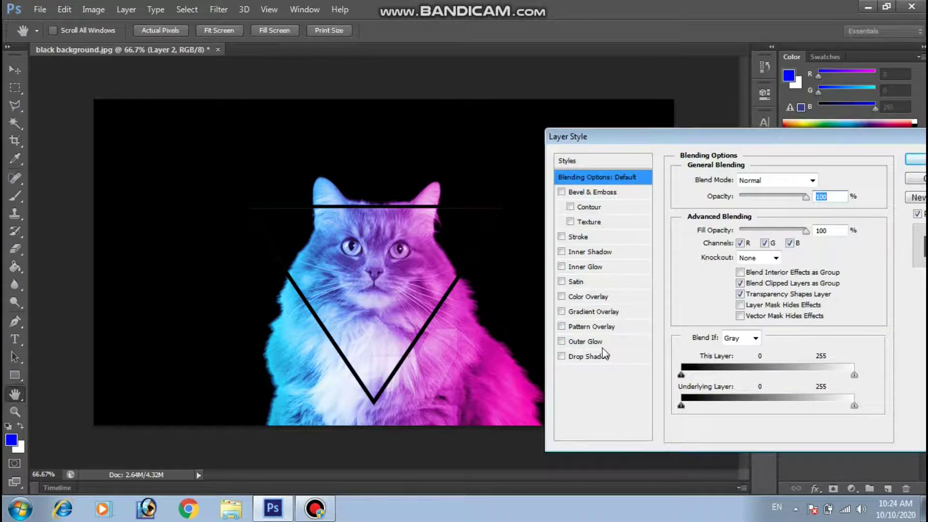
{"action": "left_click", "coordinate": [587, 296]}
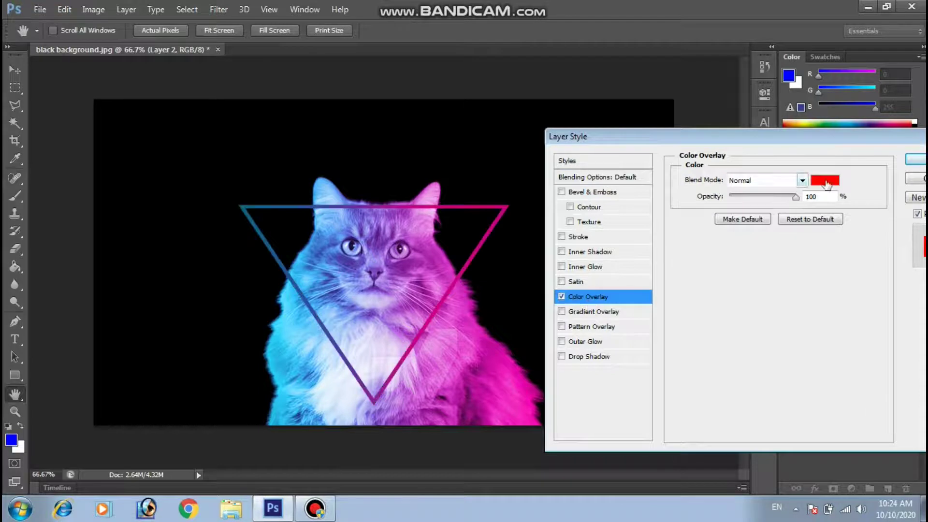
{"action": "left_click", "coordinate": [826, 183]}
{"action": "left_click_drag", "start_coordinate": [464, 172], "coordinate": [320, 118]}
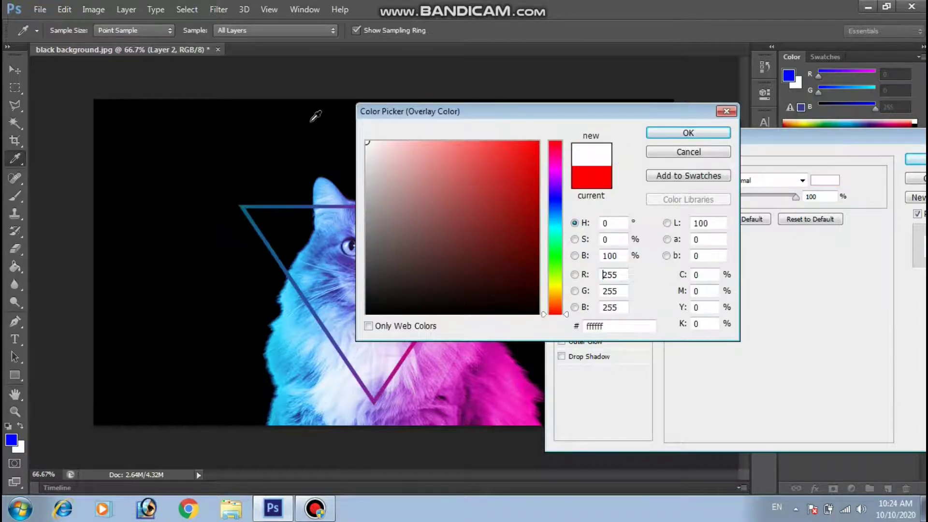
{"action": "left_click_drag", "start_coordinate": [614, 113], "coordinate": [614, 179]}
{"action": "left_click", "coordinate": [717, 208]}
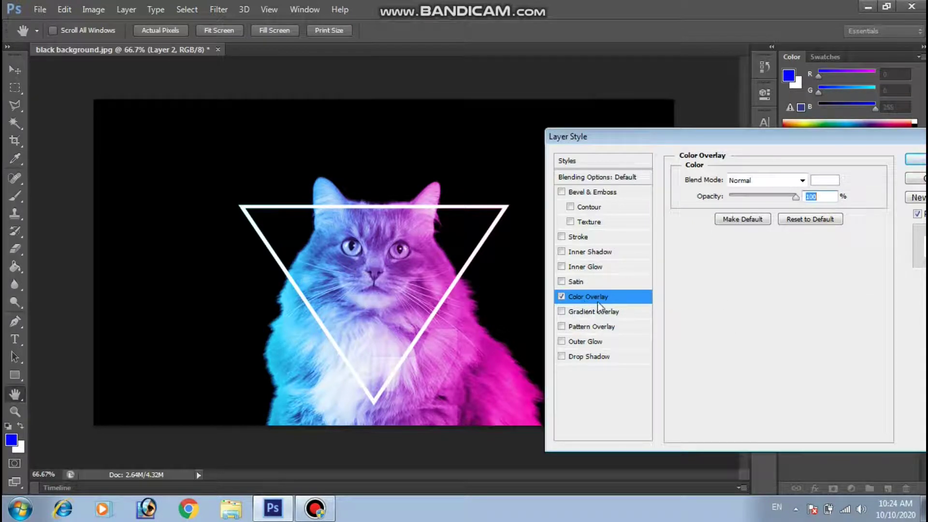
{"action": "left_click_drag", "start_coordinate": [725, 136], "coordinate": [657, 148]}
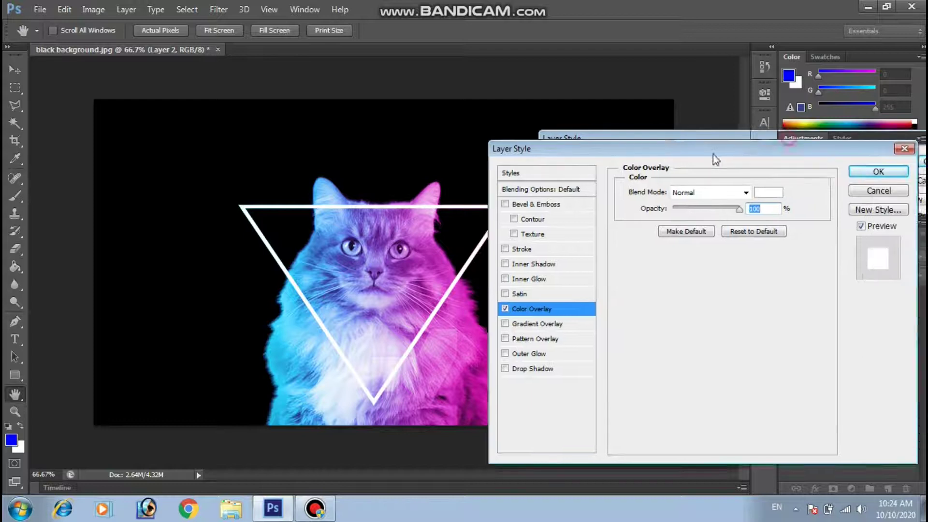
{"action": "left_click", "coordinate": [859, 177]}
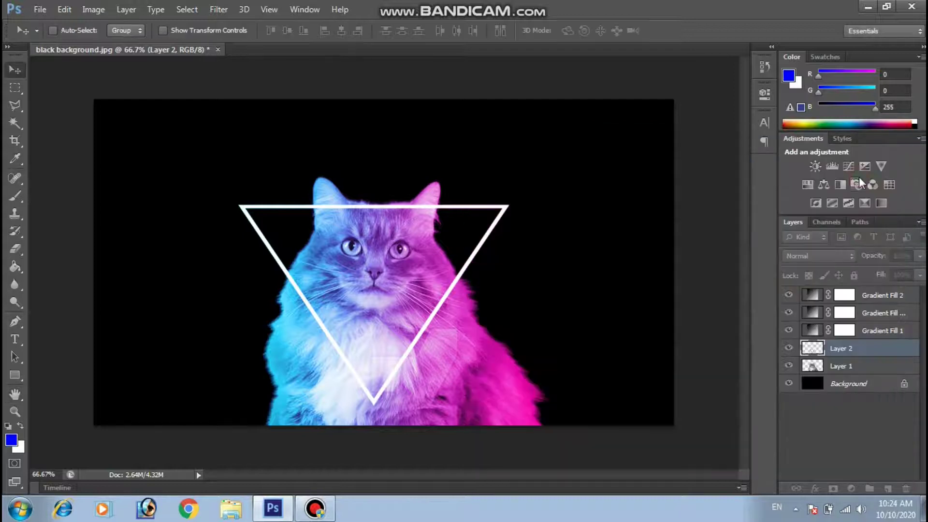
{"action": "right_click", "coordinate": [846, 353]}
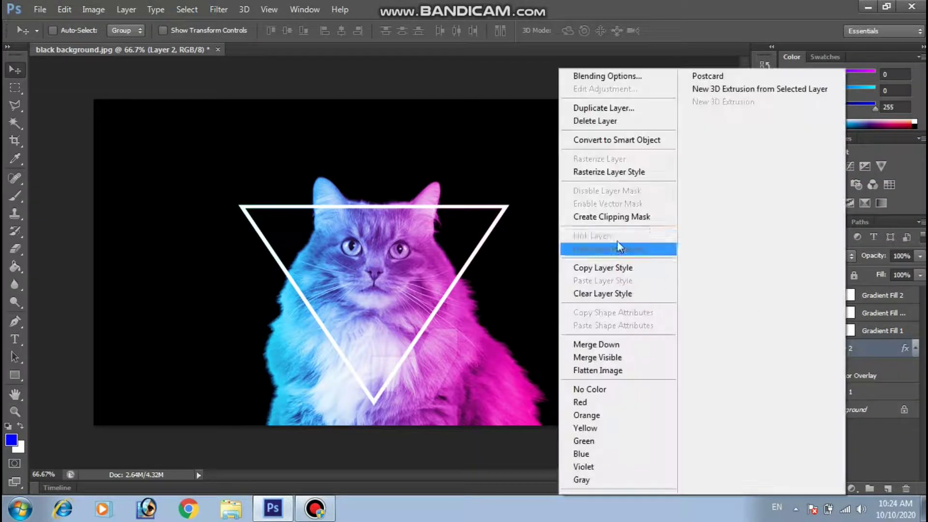
- Add a Stroke effect to the triangle layer with Gradient as its fill type
{"action": "left_click", "coordinate": [596, 77]}
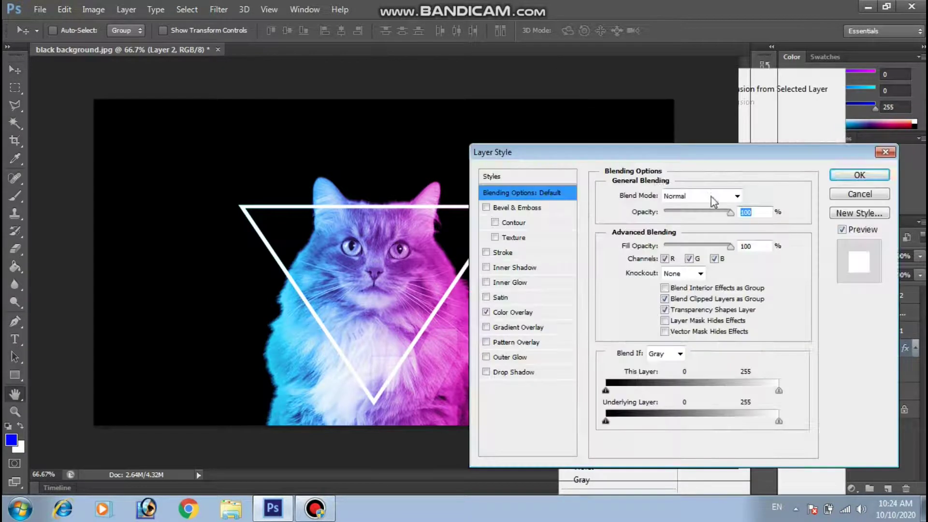
{"action": "left_click_drag", "start_coordinate": [657, 151], "coordinate": [694, 91]}
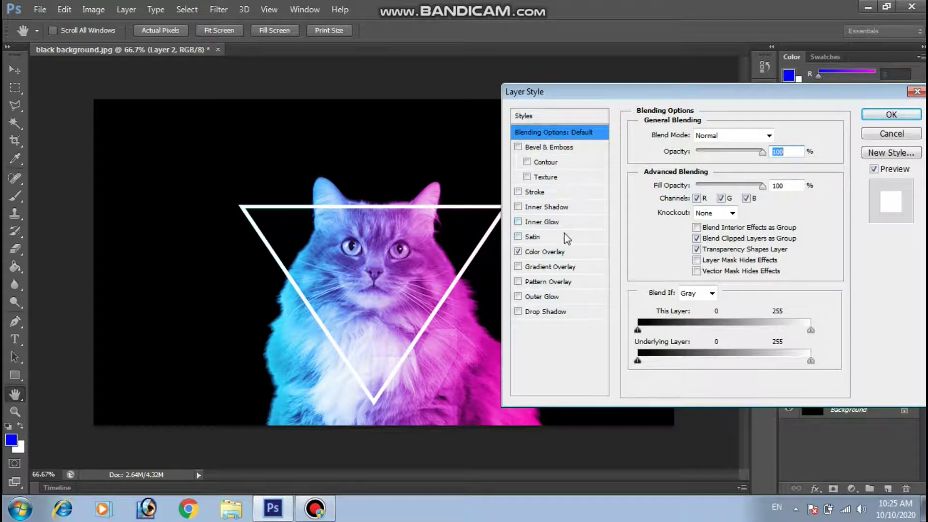
{"action": "left_click", "coordinate": [561, 255]}
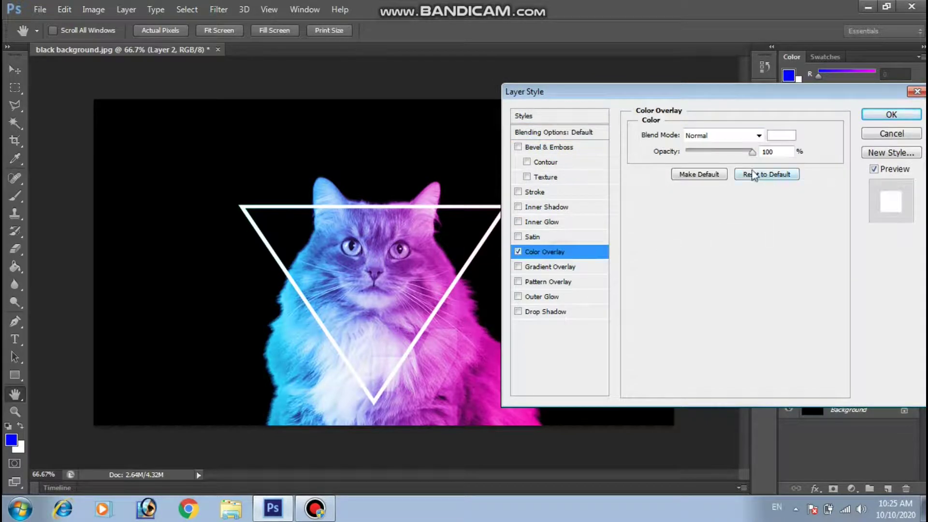
{"action": "left_click", "coordinate": [535, 192]}
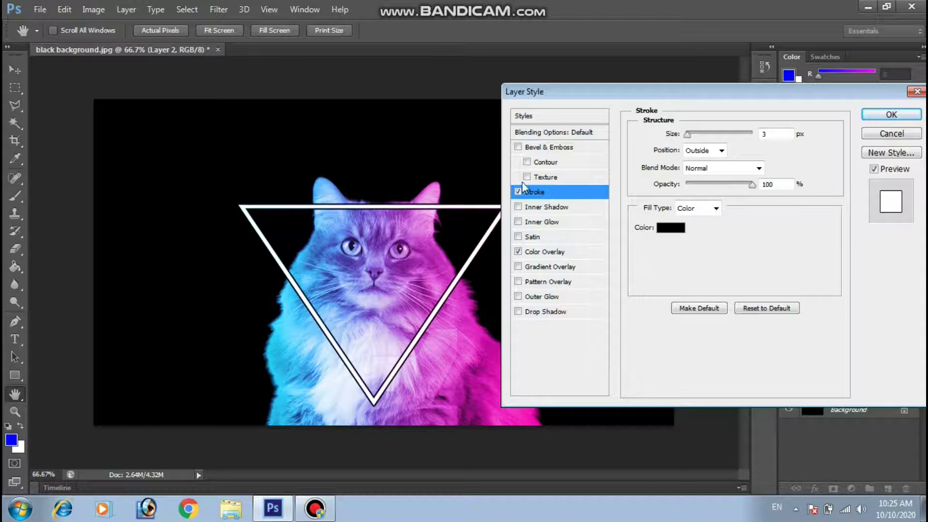
{"action": "left_click", "coordinate": [715, 209]}
{"action": "left_click", "coordinate": [695, 234]}
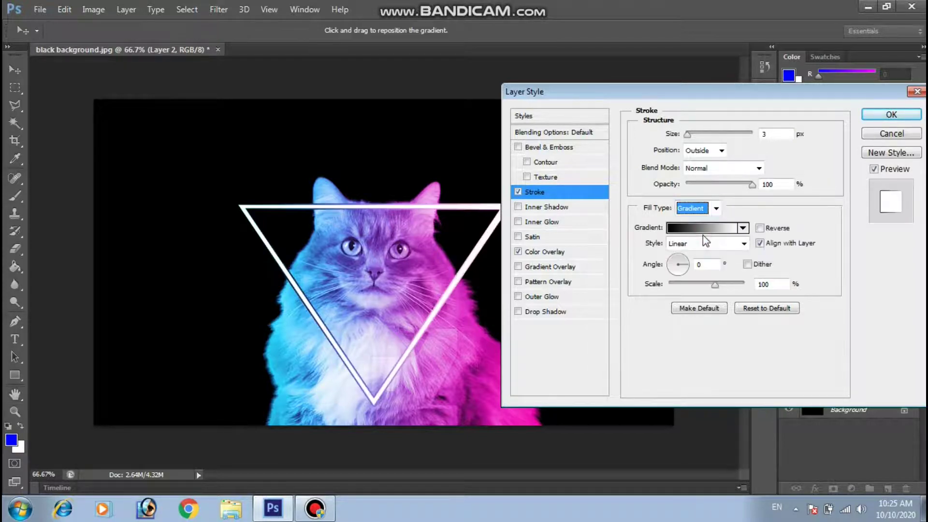
- Set the stroke gradient's left colour stop to yellow
{"action": "left_click", "coordinate": [676, 229]}
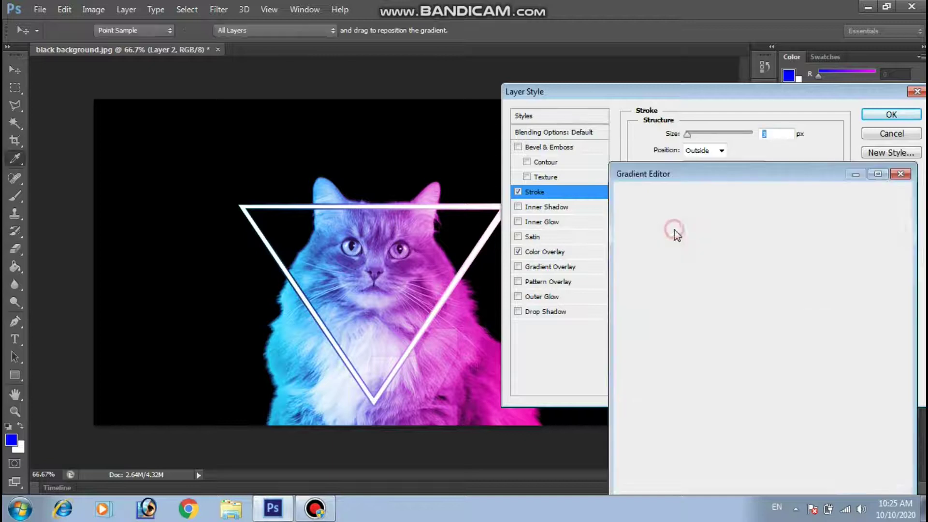
{"action": "left_click", "coordinate": [632, 405]}
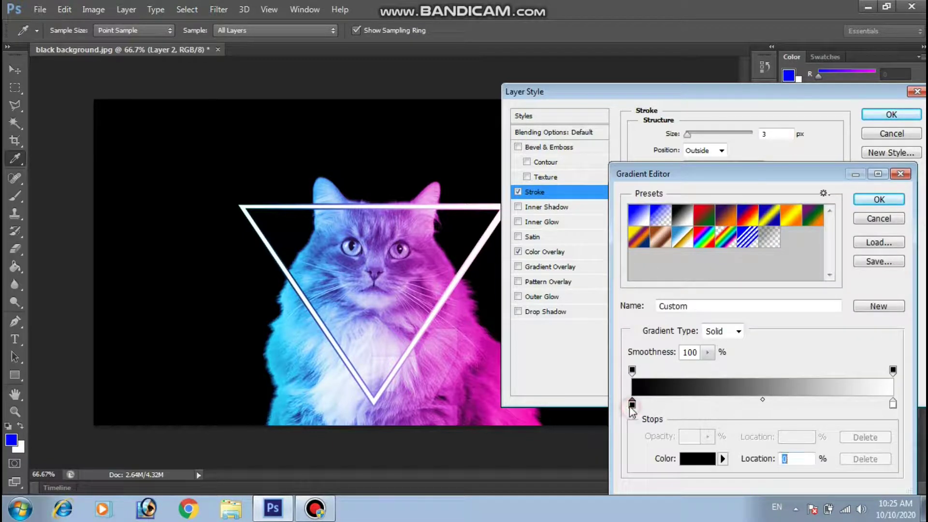
{"action": "left_click", "coordinate": [697, 458]}
{"action": "type", "text": "255"}
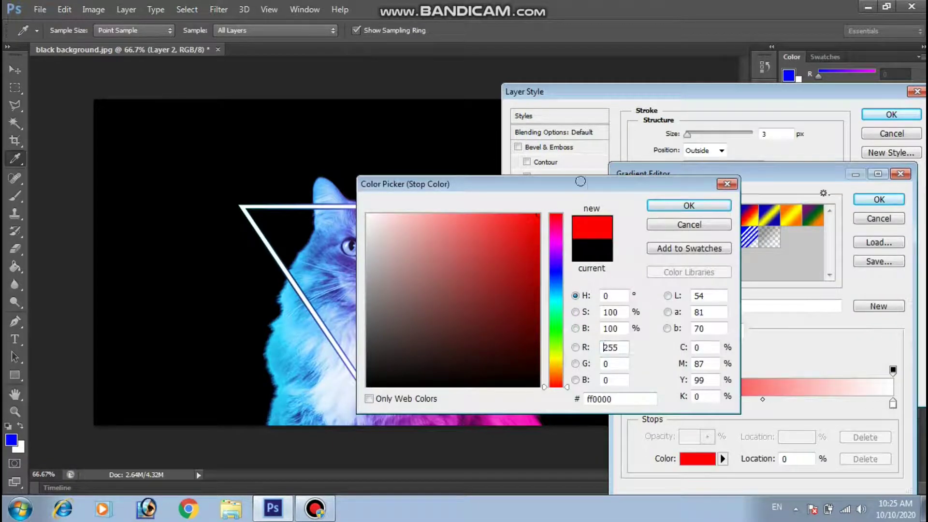
{"action": "mouse_move", "coordinate": [581, 191]}
{"action": "left_mouse_down"}
{"action": "mouse_move", "coordinate": [503, 319]}
{"action": "mouse_move", "coordinate": [482, 262]}
{"action": "left_mouse_up"}
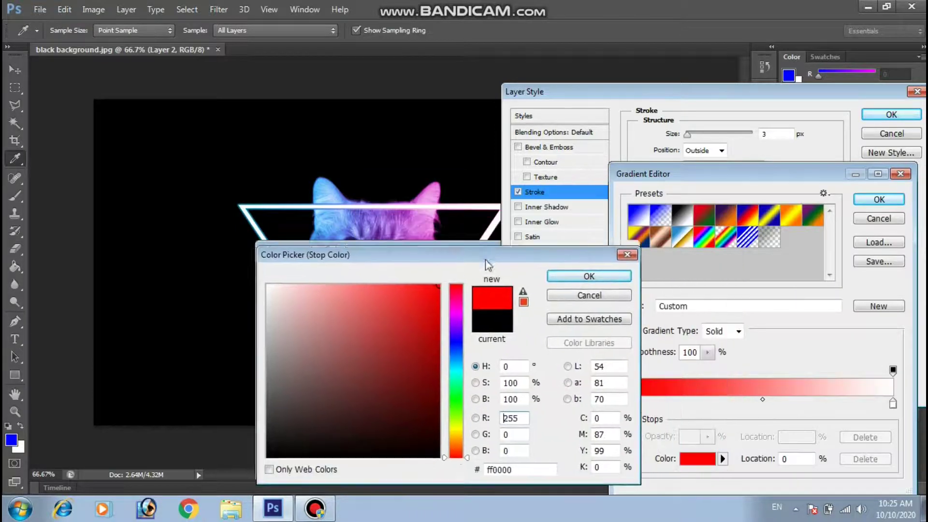
{"action": "left_click", "coordinate": [456, 430]}
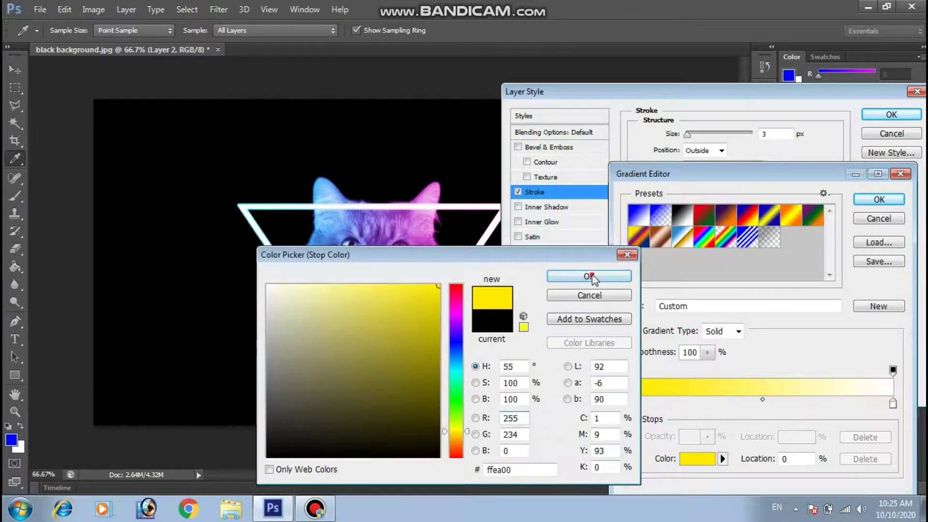
{"action": "left_click", "coordinate": [589, 276]}
- Set the right colour stop to a saturated green and confirm the yellow-to-green gradient
{"action": "left_click", "coordinate": [892, 404]}
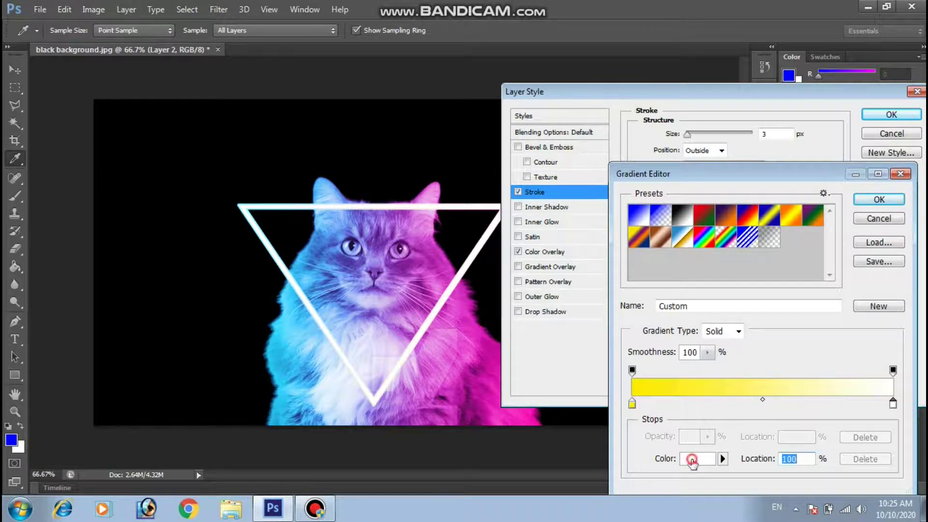
{"action": "left_click", "coordinate": [698, 458]}
{"action": "left_click", "coordinate": [456, 394]}
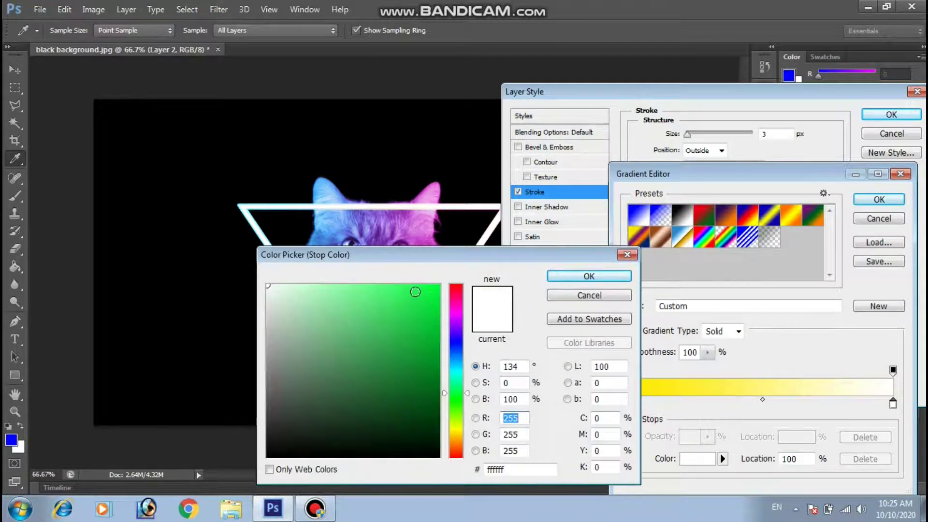
{"action": "left_click", "coordinate": [439, 286]}
{"action": "mouse_move", "coordinate": [490, 261]}
{"action": "left_mouse_down"}
{"action": "mouse_move", "coordinate": [468, 416]}
{"action": "mouse_move", "coordinate": [456, 268]}
{"action": "left_mouse_up"}
{"action": "left_click", "coordinate": [546, 288]}
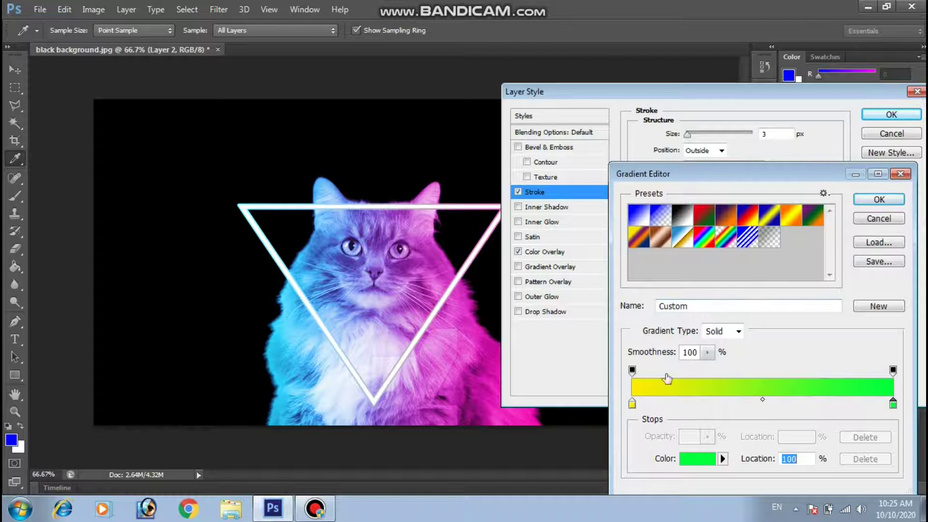
{"action": "left_click", "coordinate": [878, 199]}
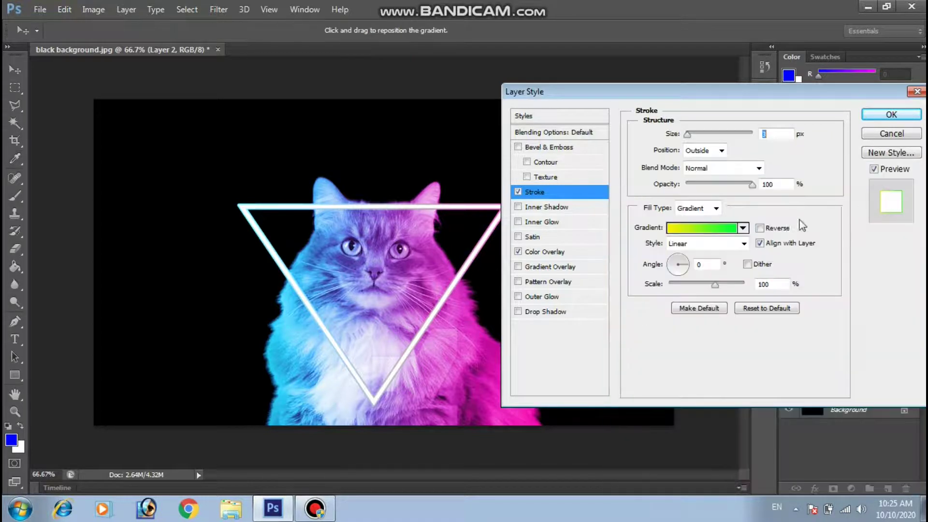
- Set the stroke to 7 px with a -9° gradient angle and commit the style
{"action": "left_click", "coordinate": [686, 266]}
{"action": "left_click_drag", "start_coordinate": [686, 140], "coordinate": [692, 139]}
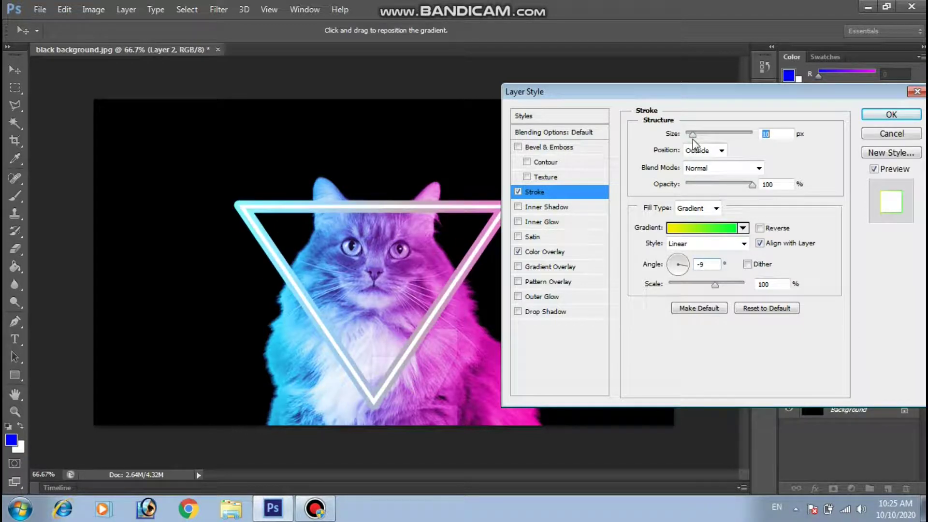
{"action": "left_click_drag", "start_coordinate": [691, 139], "coordinate": [690, 138]}
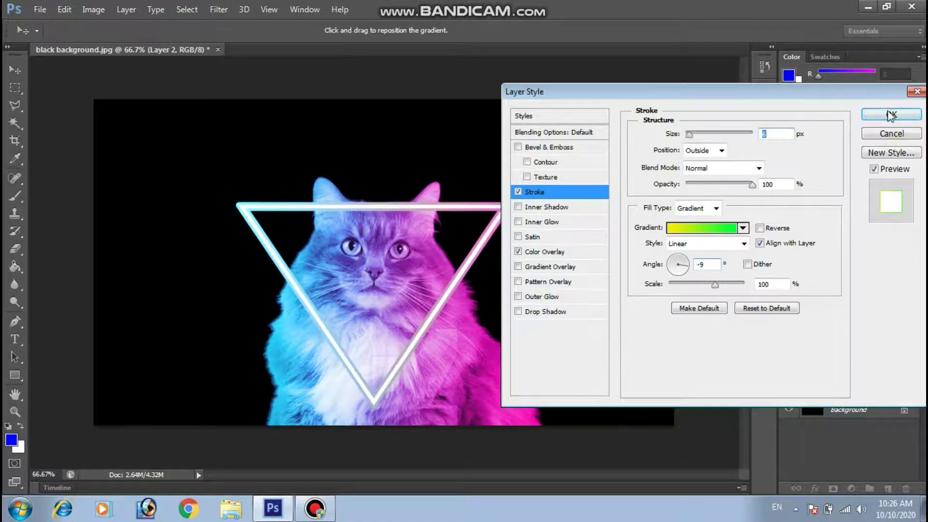
{"action": "left_click", "coordinate": [890, 114]}
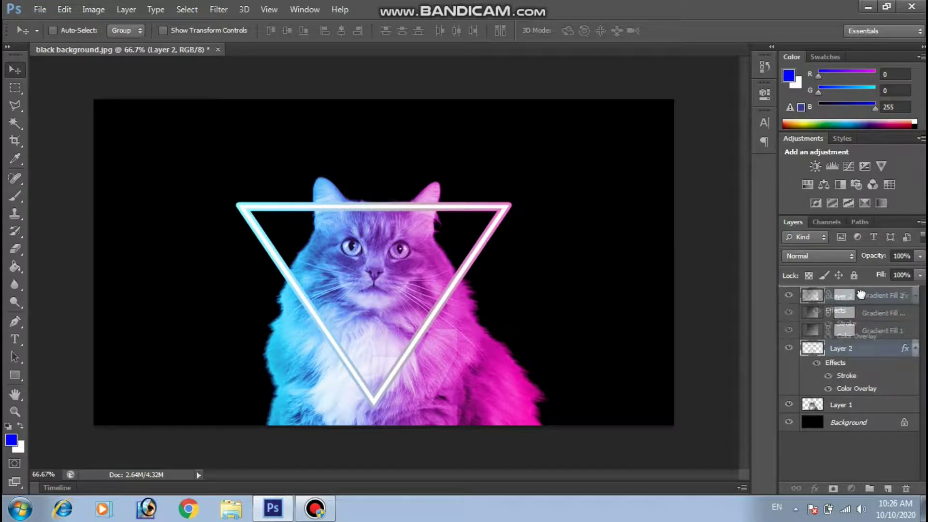
- Drag Layer 2 above the gradient fills and reopen its Layer Style dialog
{"action": "left_click_drag", "start_coordinate": [856, 352], "coordinate": [863, 295]}
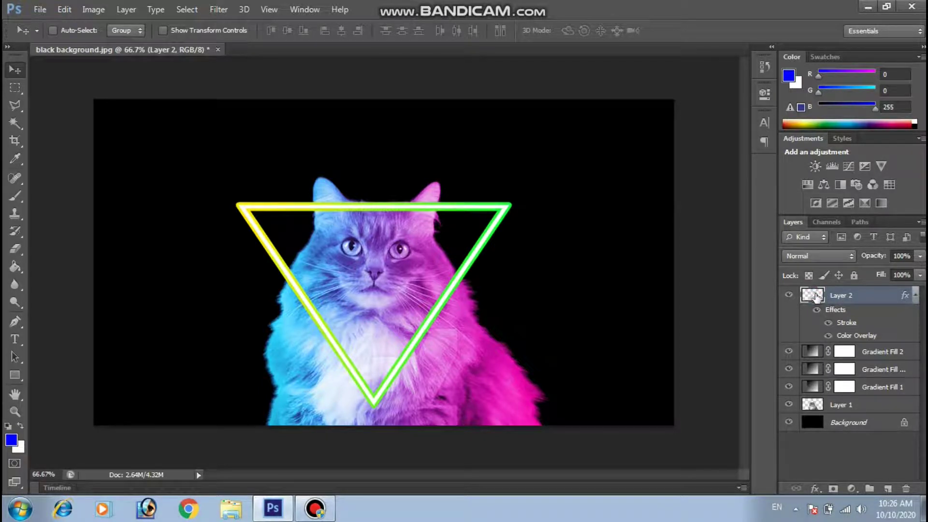
{"action": "double_click", "coordinate": [816, 296]}
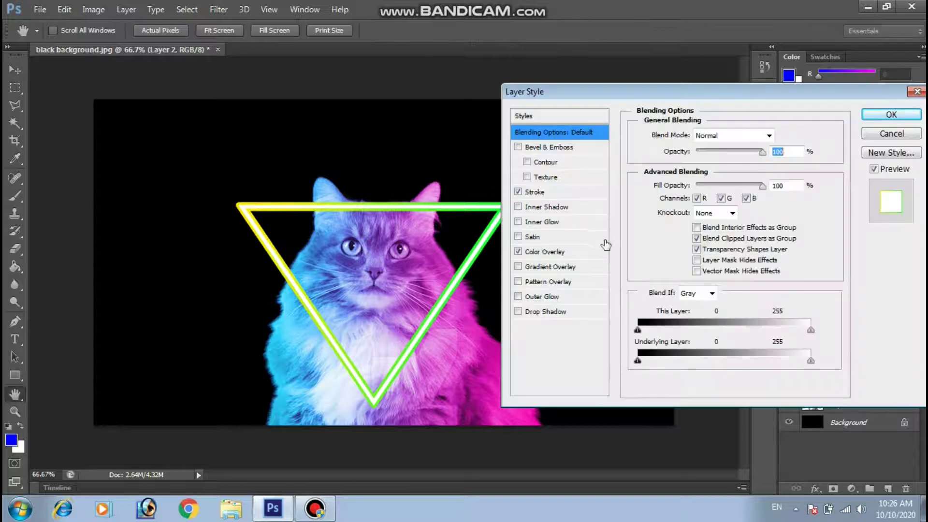
- Thin the stroke and slide the gradient's opacity stops inward toward the middle
{"action": "left_click_drag", "start_coordinate": [727, 94], "coordinate": [747, 114]}
{"action": "left_click", "coordinate": [560, 213]}
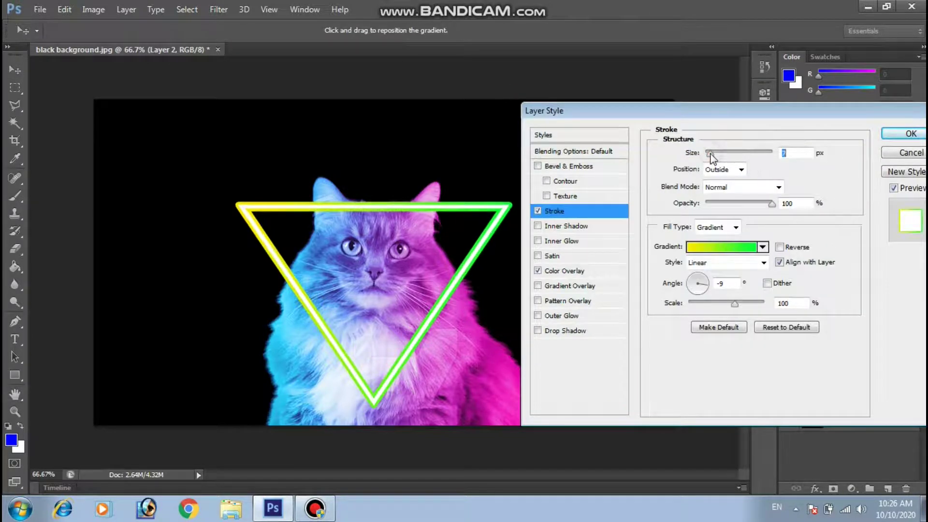
{"action": "left_click_drag", "start_coordinate": [709, 158], "coordinate": [709, 158]}
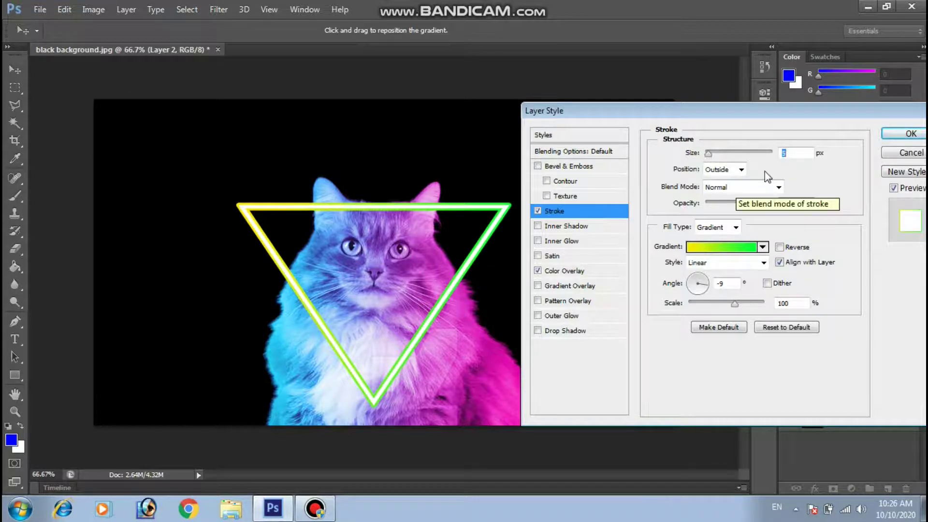
{"action": "left_click", "coordinate": [696, 248]}
{"action": "left_click_drag", "start_coordinate": [631, 371], "coordinate": [705, 371]}
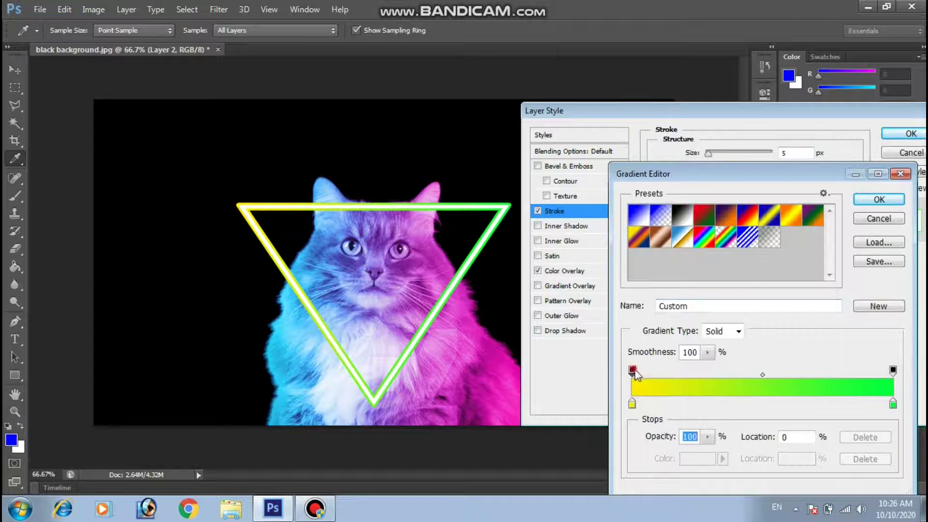
{"action": "left_click_drag", "start_coordinate": [893, 371], "coordinate": [734, 371]}
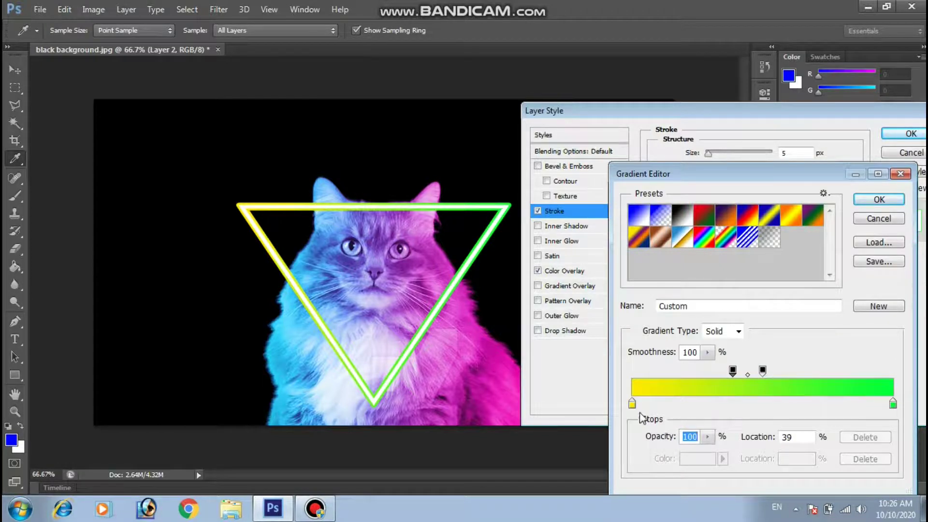
- Move the yellow colour stop to 43% and green to 65%, then confirm both dialogs
{"action": "left_click_drag", "start_coordinate": [632, 403], "coordinate": [725, 404]}
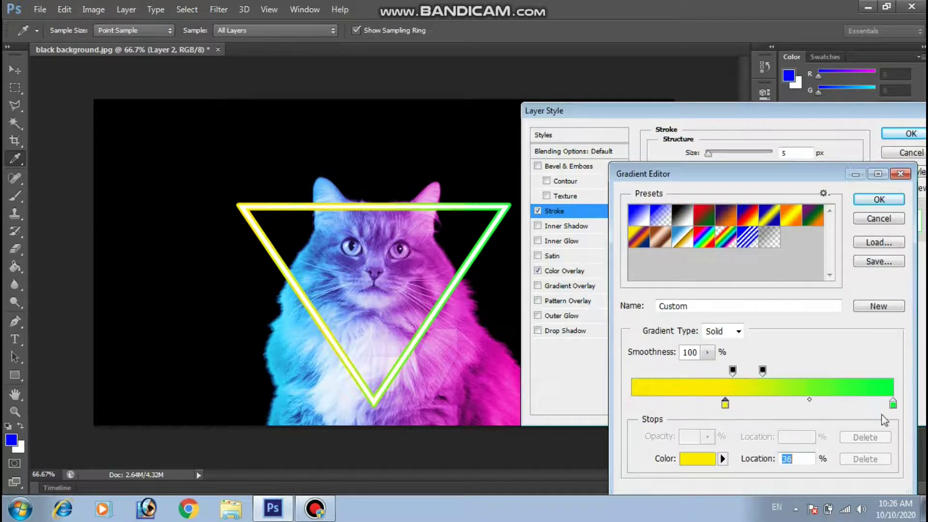
{"action": "left_click_drag", "start_coordinate": [893, 405], "coordinate": [803, 405]}
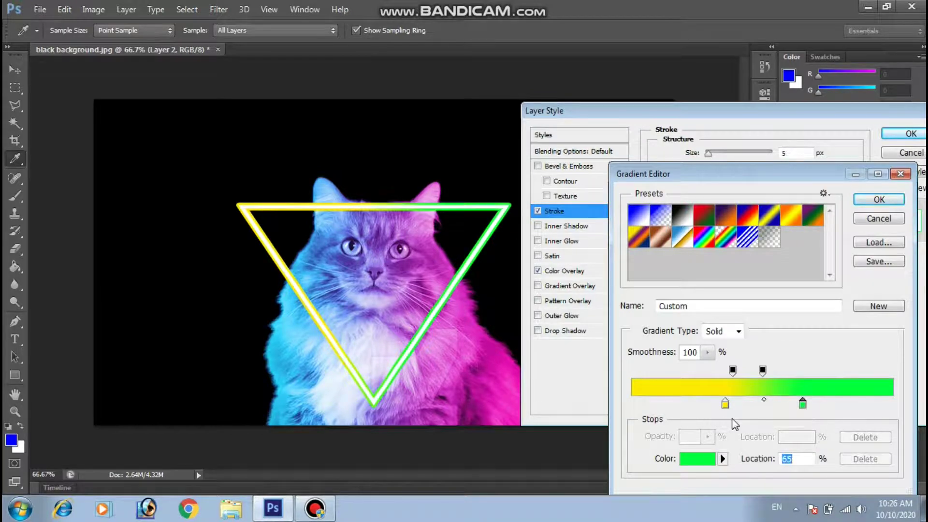
{"action": "left_click_drag", "start_coordinate": [731, 405], "coordinate": [743, 404]}
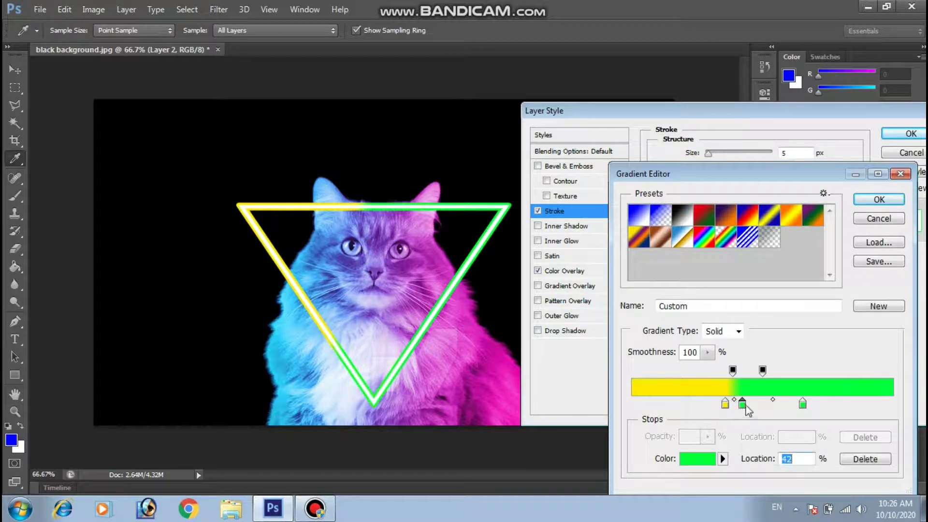
{"action": "left_click_drag", "start_coordinate": [743, 404], "coordinate": [747, 430]}
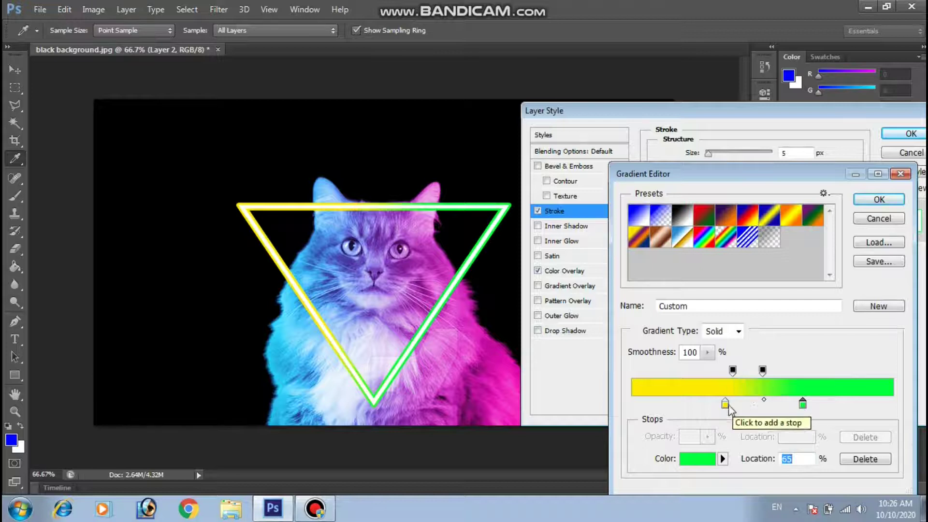
{"action": "left_click", "coordinate": [725, 404]}
{"action": "key", "text": "Down"}
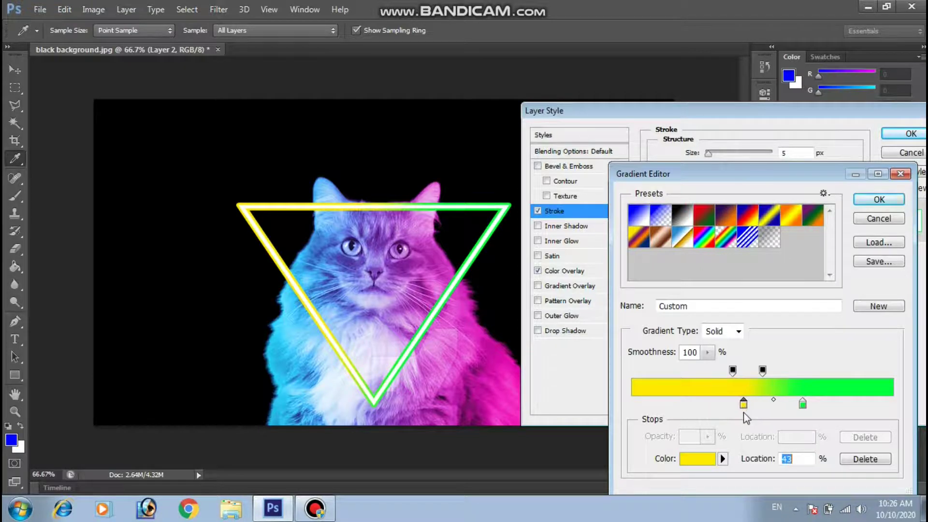
{"action": "left_click", "coordinate": [878, 199]}
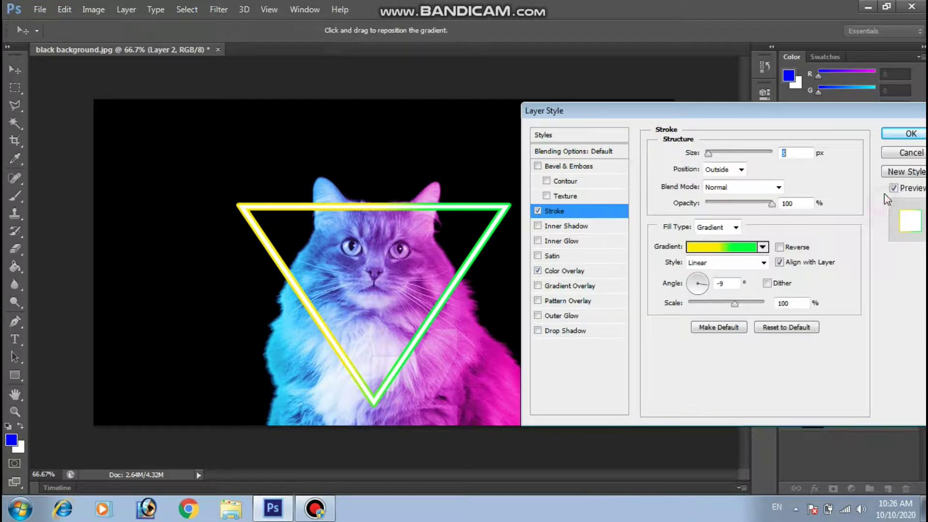
{"action": "left_click", "coordinate": [905, 135]}
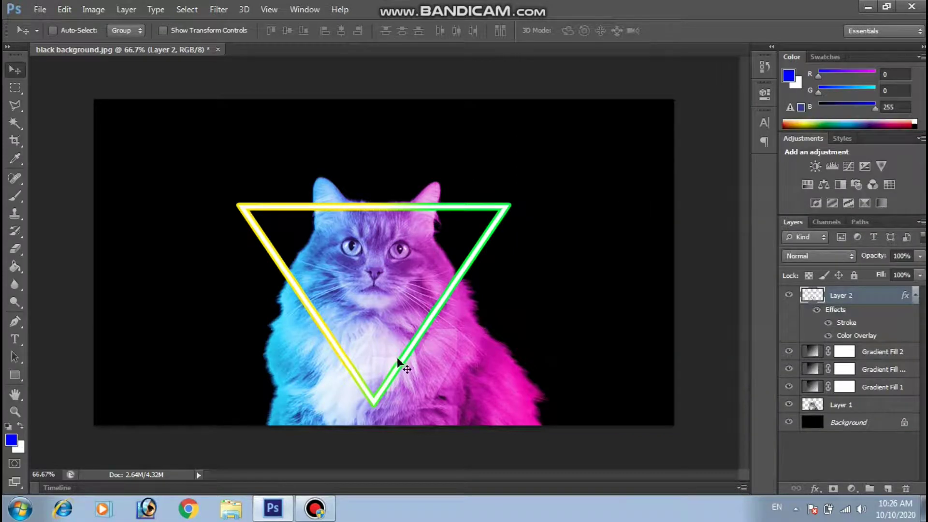
- With the Eraser, remove the triangle's top edge and the yellow line's end at the left ear
{"action": "left_click", "coordinate": [221, 11]}
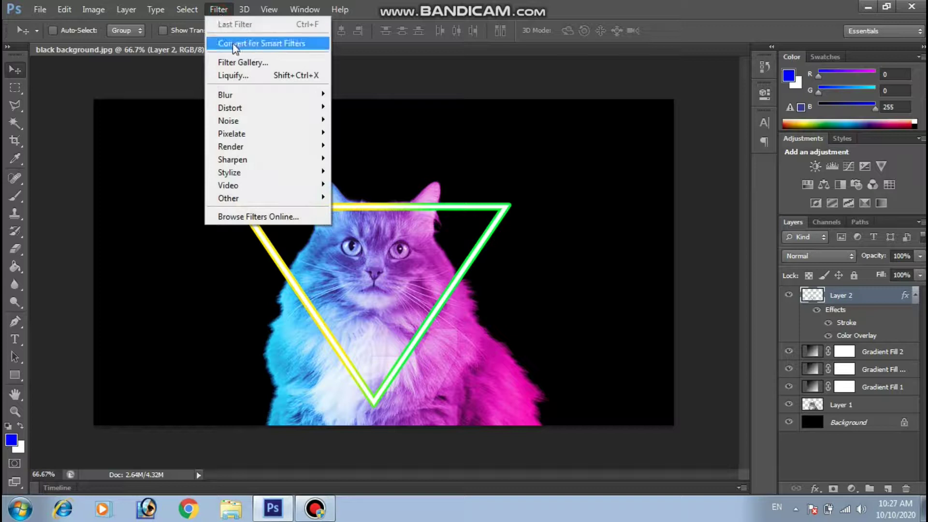
{"action": "left_click", "coordinate": [380, 140]}
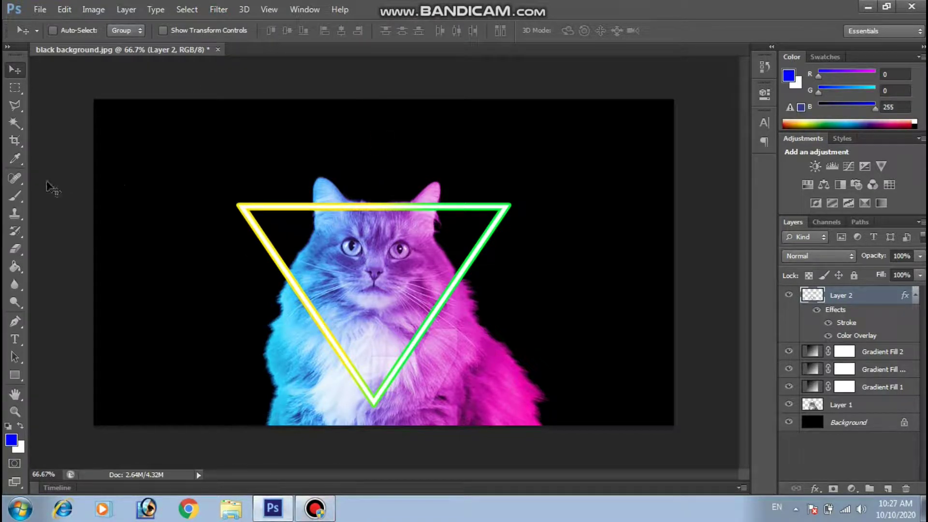
{"action": "left_click", "coordinate": [17, 249]}
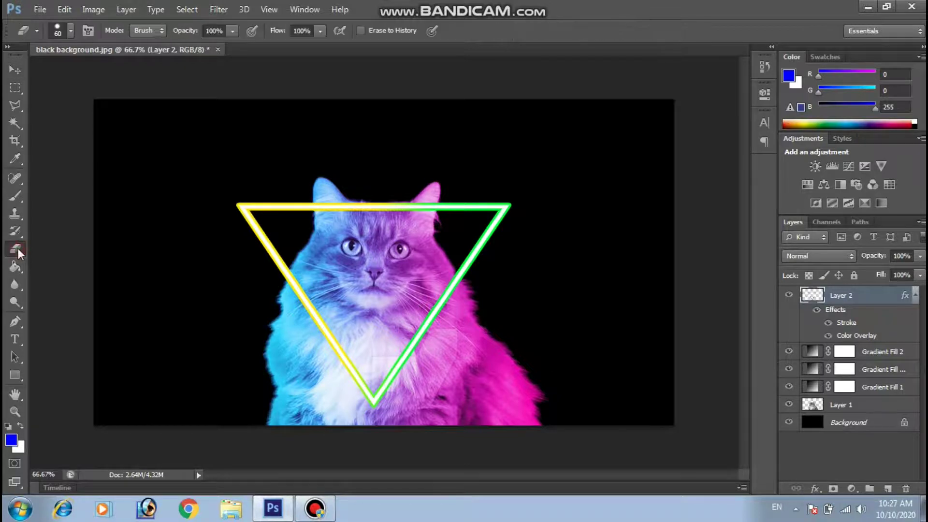
{"action": "left_click_drag", "start_coordinate": [332, 208], "coordinate": [423, 205]}
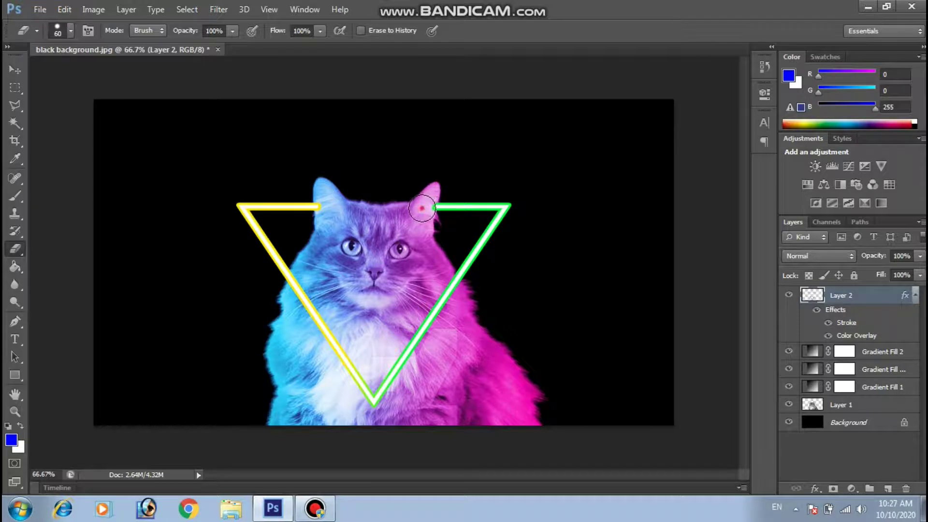
{"action": "left_click", "coordinate": [340, 210], "text": "ctrl"}
{"action": "mouse_move", "coordinate": [327, 208]}
{"action": "left_mouse_down"}
{"action": "mouse_move", "coordinate": [401, 358]}
{"action": "mouse_move", "coordinate": [367, 353]}
{"action": "left_mouse_up"}
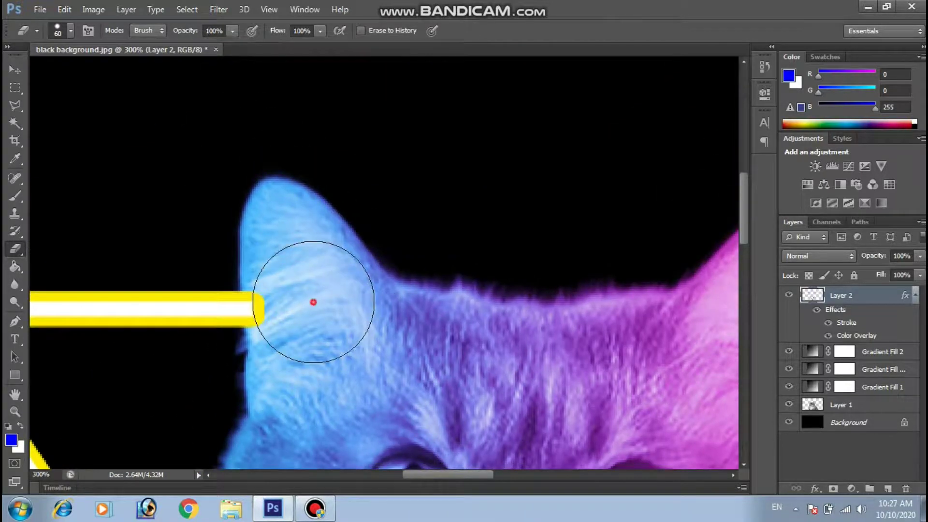
{"action": "left_click_drag", "start_coordinate": [313, 302], "coordinate": [305, 295]}
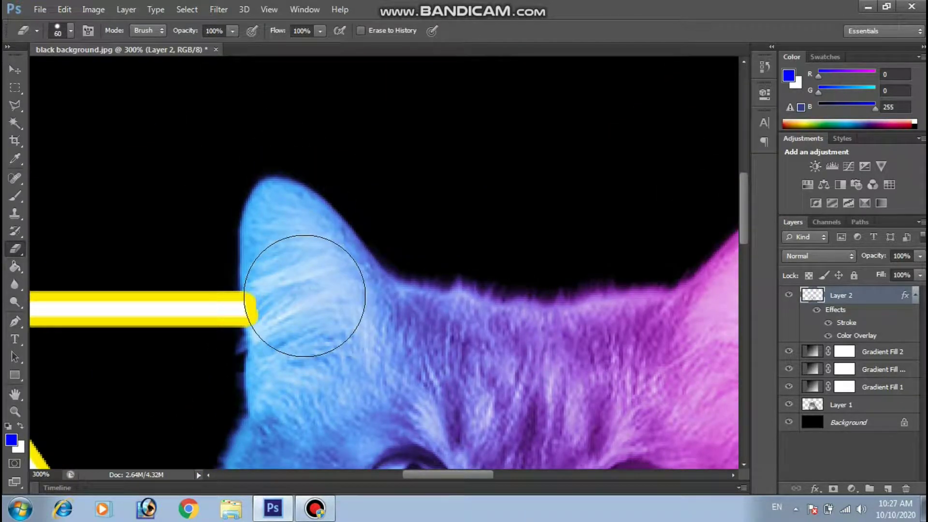
{"action": "left_click_drag", "start_coordinate": [305, 296], "coordinate": [299, 299]}
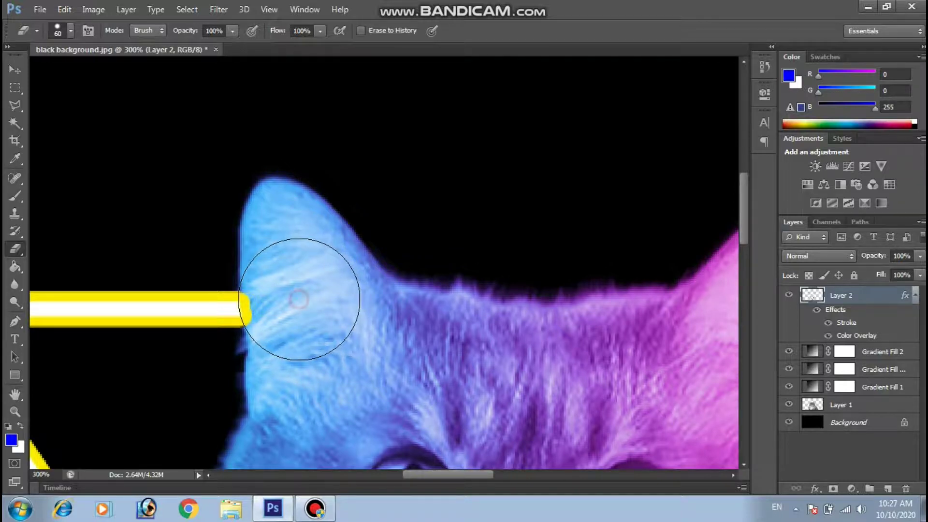
- Erase the green line's end at the right ear, clean leftover glow, and zoom out
{"action": "mouse_move", "coordinate": [367, 340]}
{"action": "left_mouse_down"}
{"action": "mouse_move", "coordinate": [302, 326]}
{"action": "mouse_move", "coordinate": [319, 337]}
{"action": "left_mouse_up"}
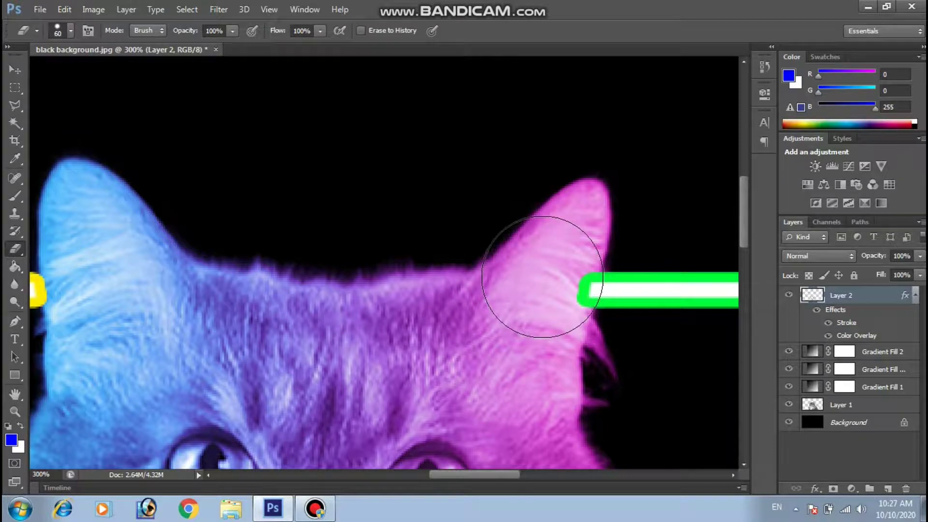
{"action": "left_click", "coordinate": [542, 276]}
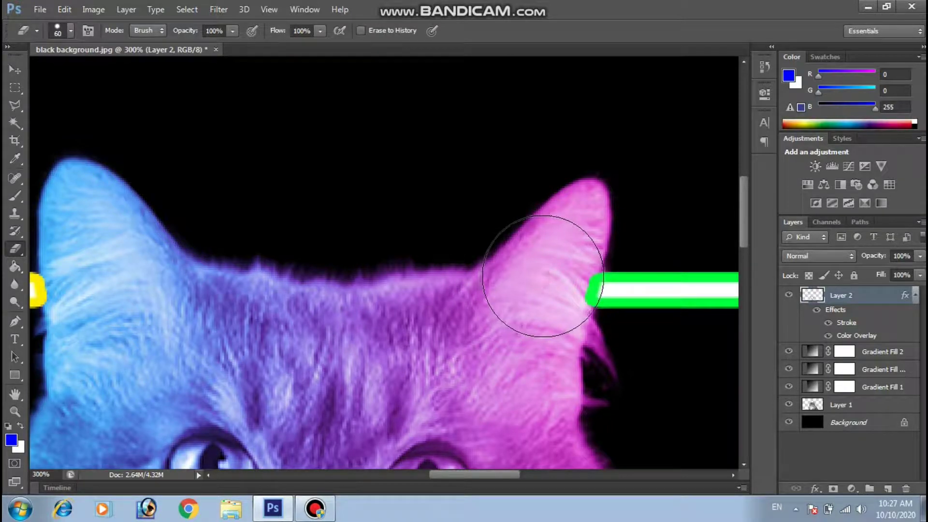
{"action": "left_click", "coordinate": [537, 282]}
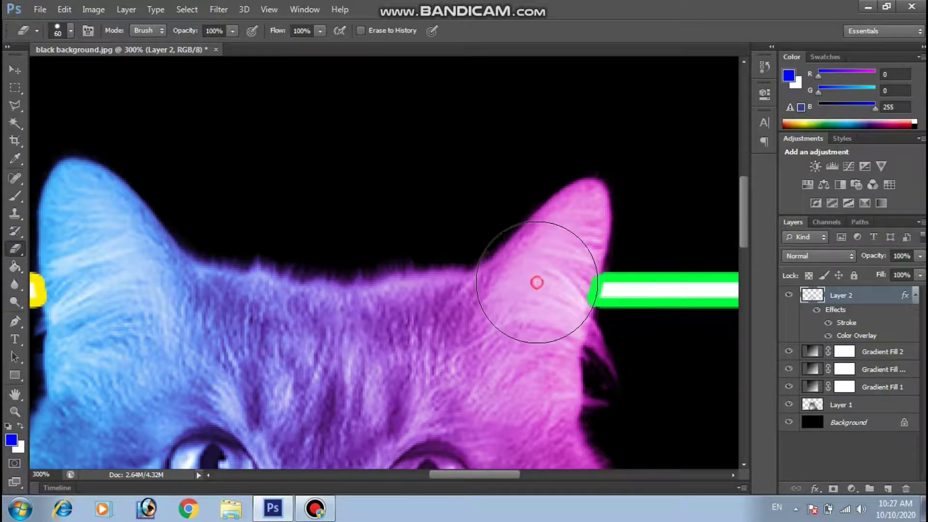
{"action": "left_click", "coordinate": [539, 276]}
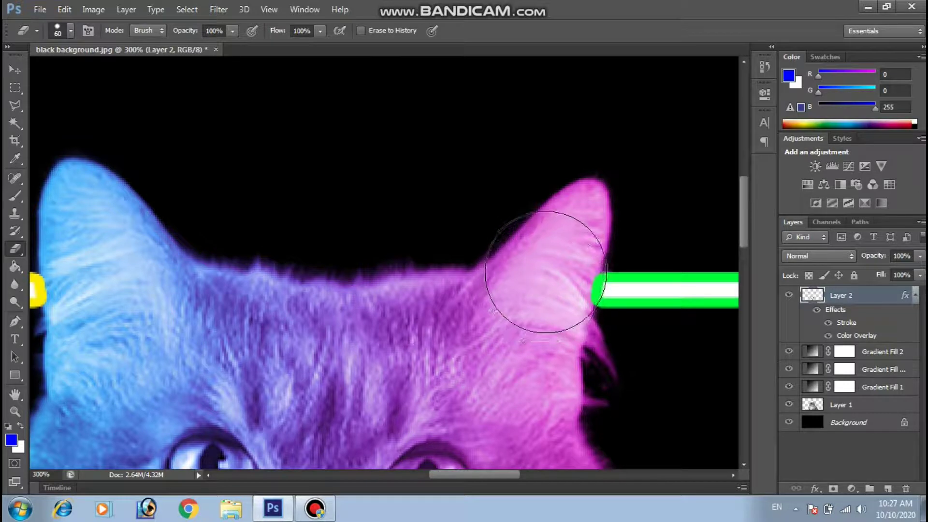
{"action": "left_click", "coordinate": [539, 267]}
{"action": "left_click", "coordinate": [95, 312]}
{"action": "left_click", "coordinate": [92, 315]}
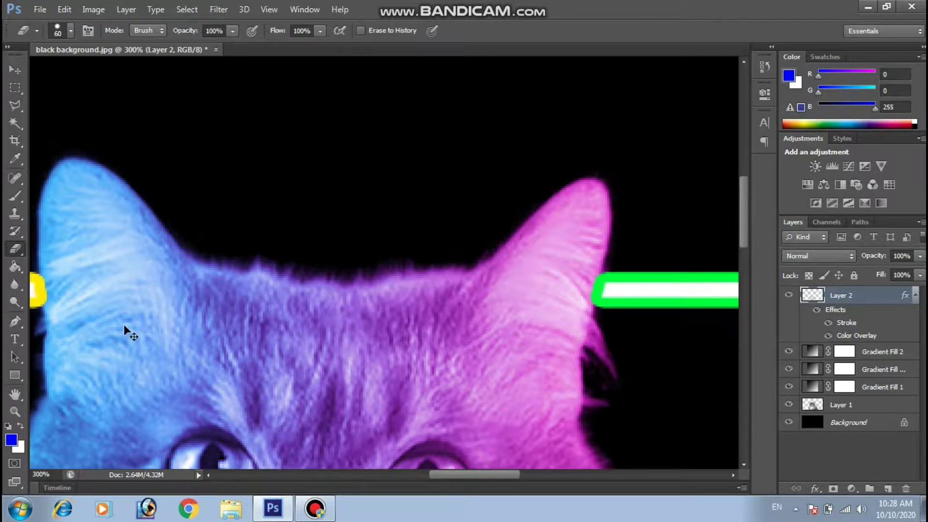
{"action": "key", "text": "ctrl+minus"}
{"action": "key", "text": "ctrl+minus"}
{"action": "key", "text": "ctrl+minus"}
{"action": "key", "text": "ctrl+minus"}
{"action": "key", "text": "ctrl+minus"}
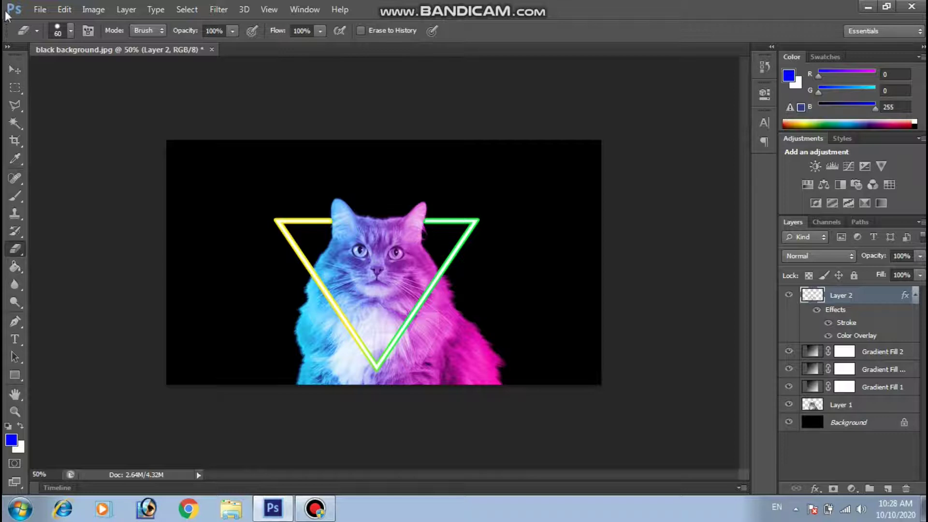
- Convert the neon triangle layer for smart filters
{"action": "left_click", "coordinate": [15, 70]}
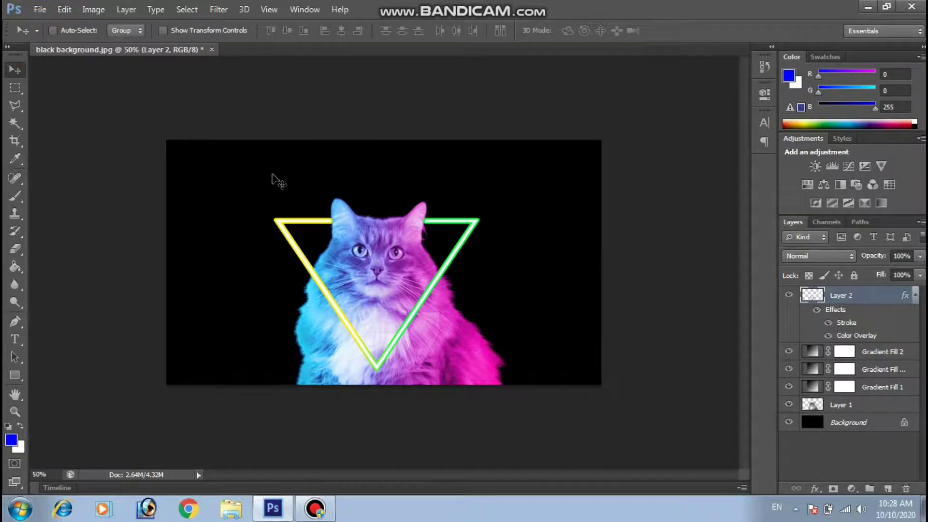
{"action": "left_click", "coordinate": [218, 10]}
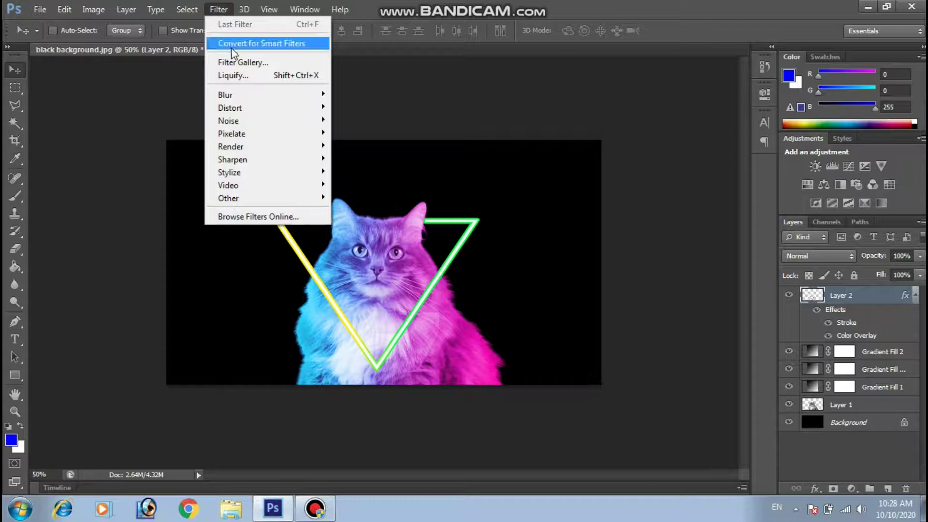
{"action": "left_click", "coordinate": [232, 47]}
{"action": "left_click", "coordinate": [457, 200]}
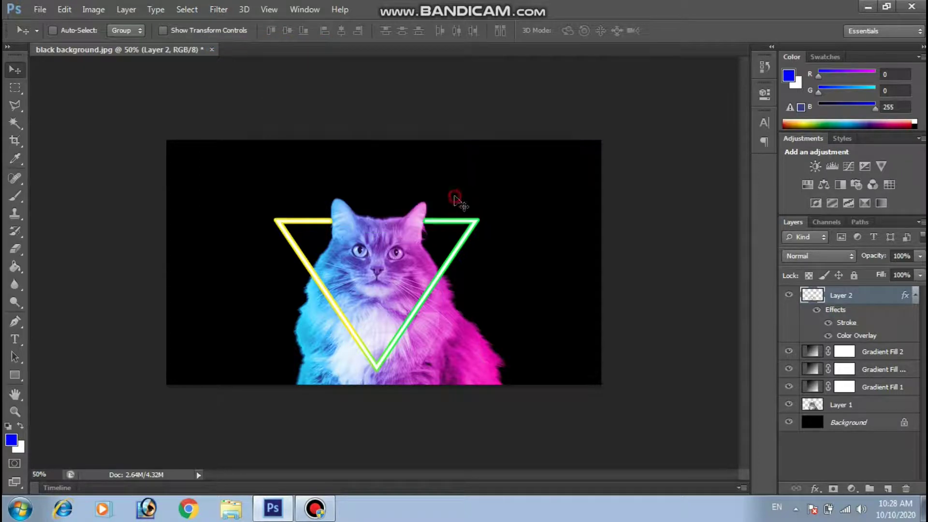
- Apply a Gaussian Blur with a 2.5 px radius to the neon lines
{"action": "left_click", "coordinate": [231, 9]}
{"action": "mouse_move", "coordinate": [269, 94]}
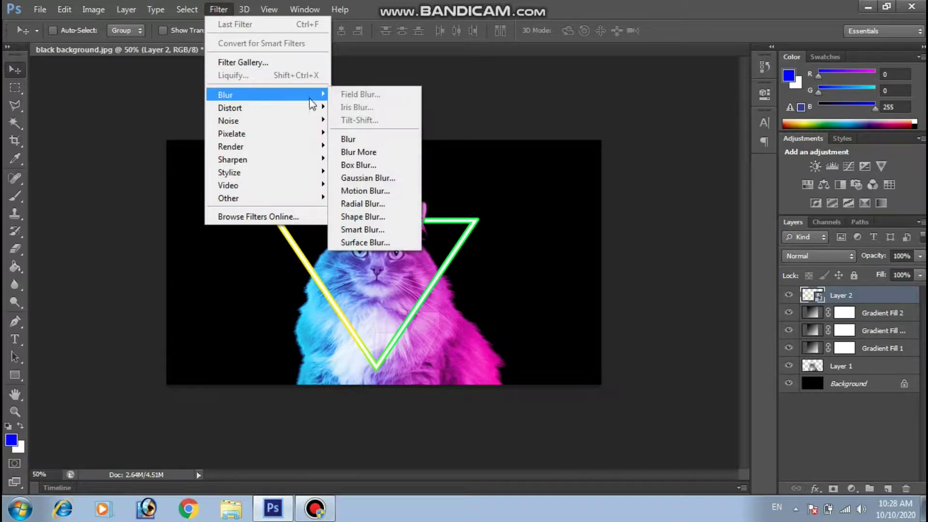
{"action": "left_click", "coordinate": [368, 178]}
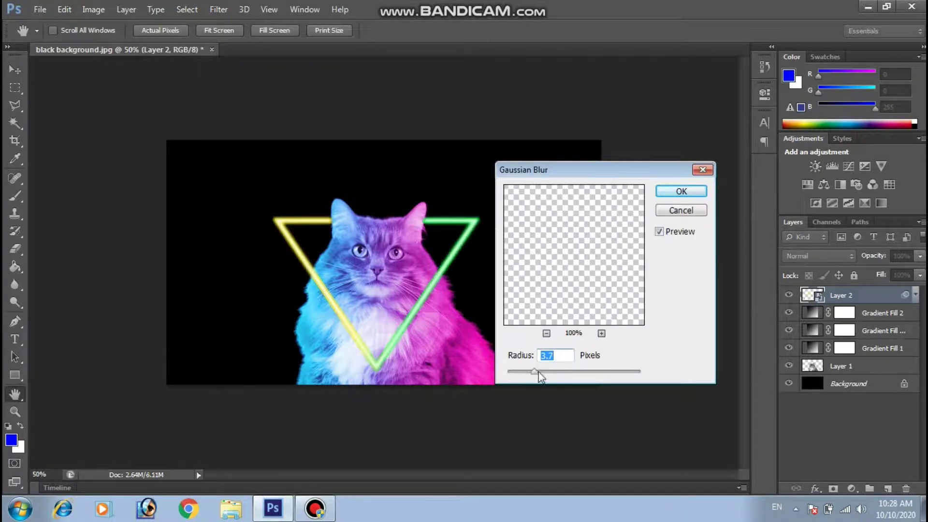
{"action": "mouse_move", "coordinate": [537, 373]}
{"action": "left_mouse_down"}
{"action": "mouse_move", "coordinate": [548, 372]}
{"action": "mouse_move", "coordinate": [516, 373]}
{"action": "mouse_move", "coordinate": [526, 370]}
{"action": "left_mouse_up"}
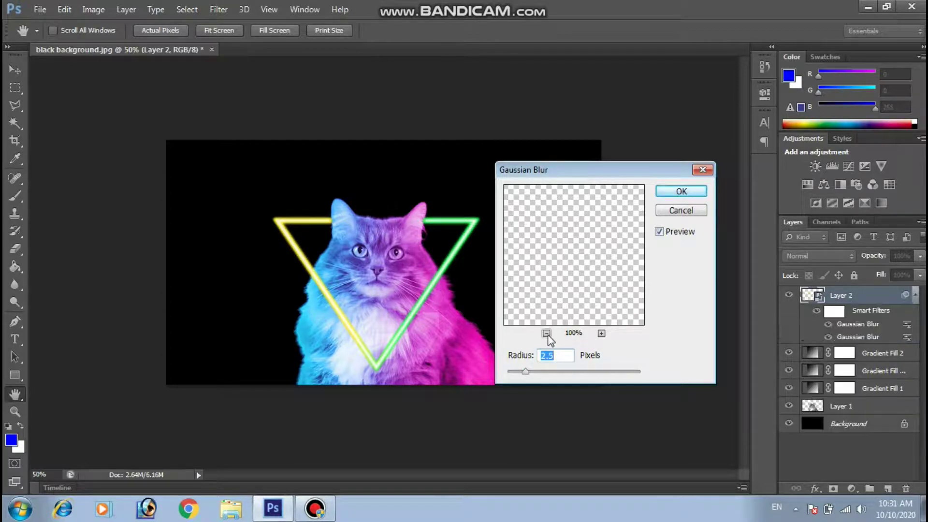
{"action": "left_click", "coordinate": [546, 333]}
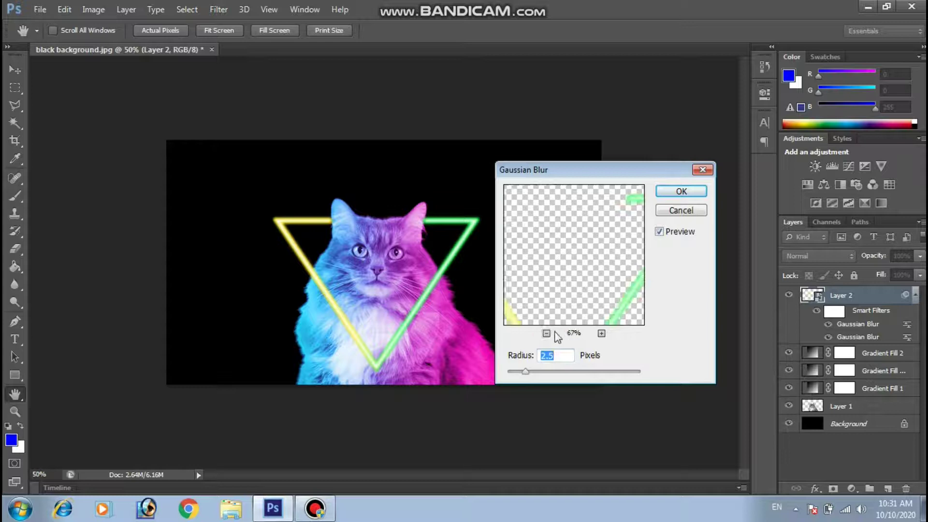
{"action": "left_click", "coordinate": [546, 333]}
{"action": "left_click", "coordinate": [546, 333]}
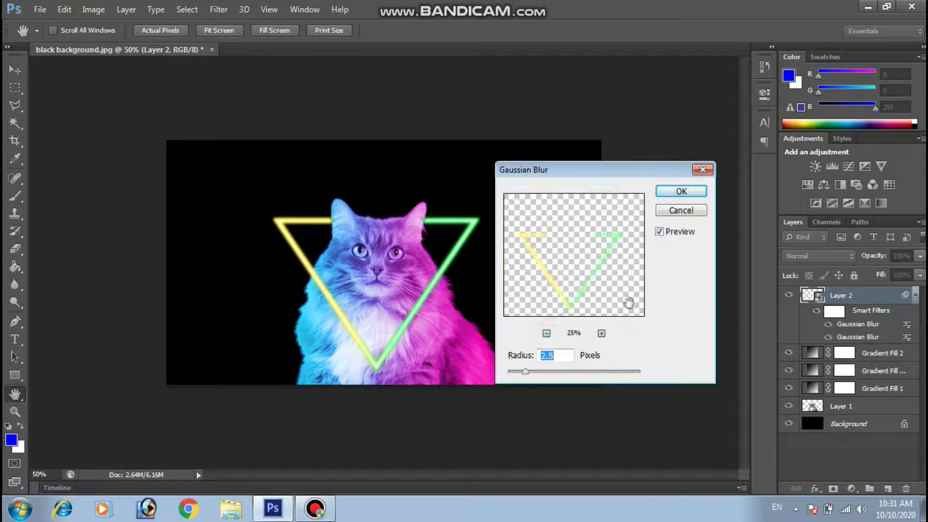
{"action": "left_click", "coordinate": [679, 191]}
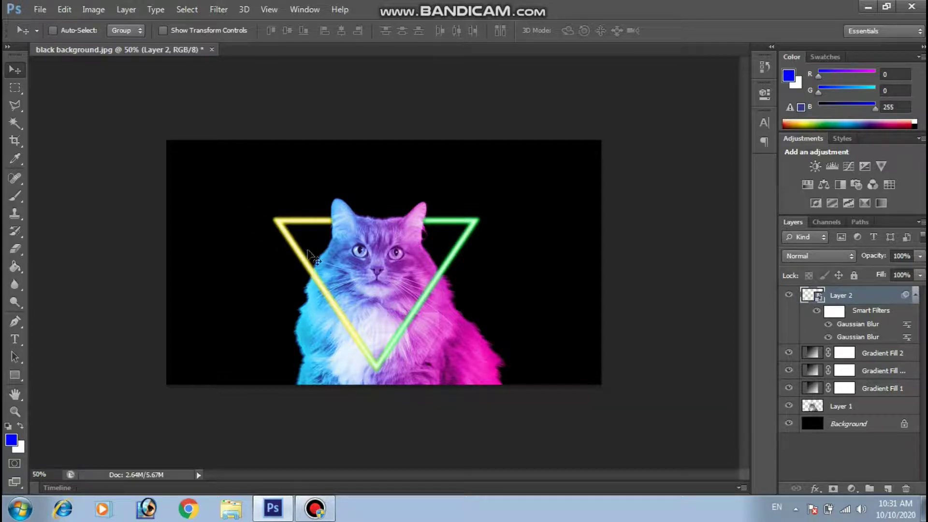
- Start a Polygonal Lasso selection along the yellow beam to the triangle's bottom point
{"action": "left_click", "coordinate": [16, 107]}
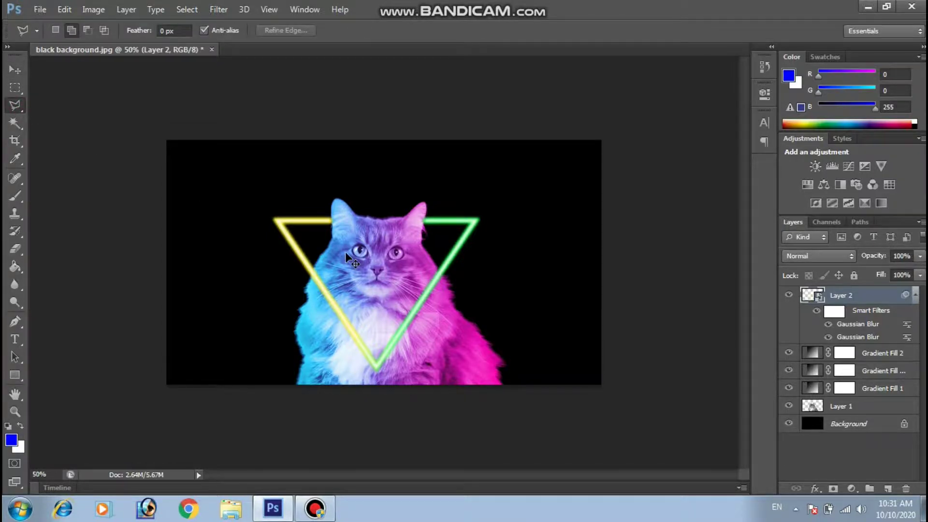
{"action": "key", "text": "ctrl+plus"}
{"action": "key", "text": "ctrl+plus"}
{"action": "key", "text": "ctrl+plus"}
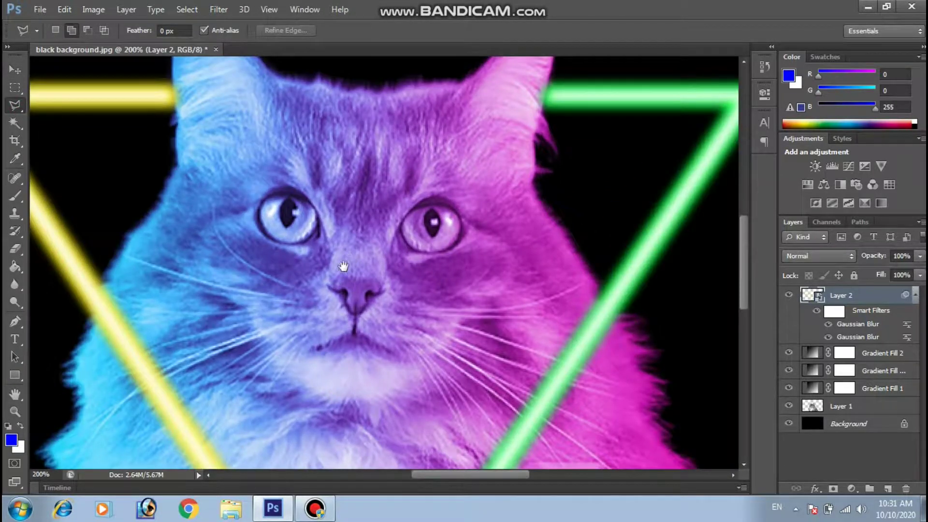
{"action": "left_click_drag", "start_coordinate": [343, 266], "coordinate": [375, 169]}
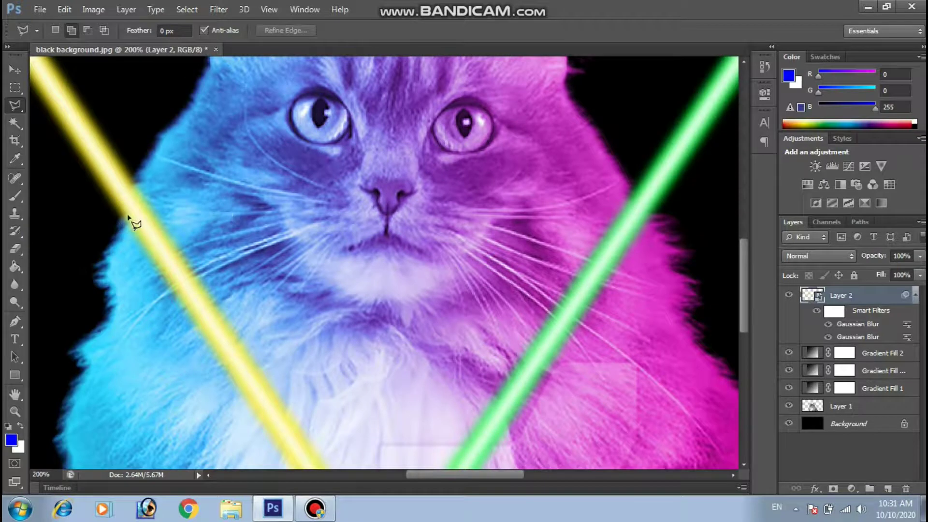
{"action": "left_click_drag", "start_coordinate": [135, 223], "coordinate": [143, 212]}
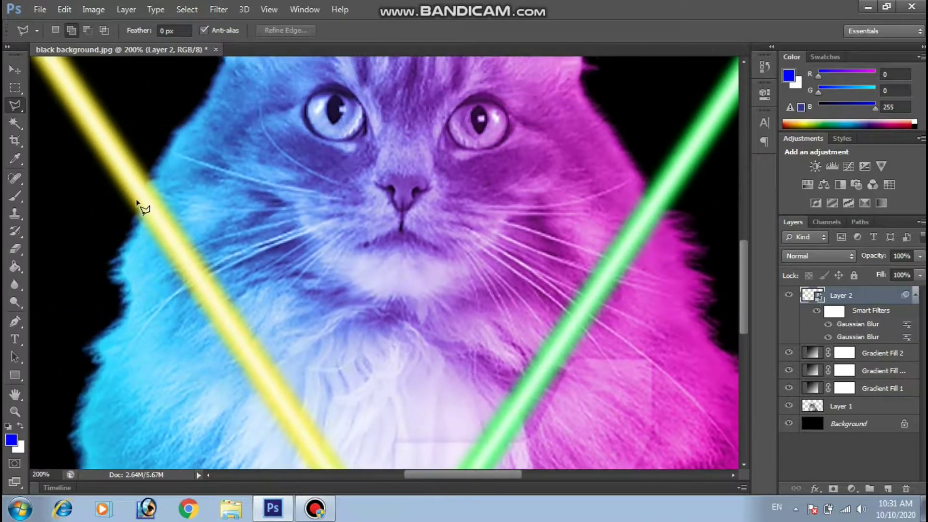
{"action": "left_click", "coordinate": [131, 189]}
{"action": "scroll", "coordinate": [273, 405], "scroll_direction": "down", "scroll_amount": 5}
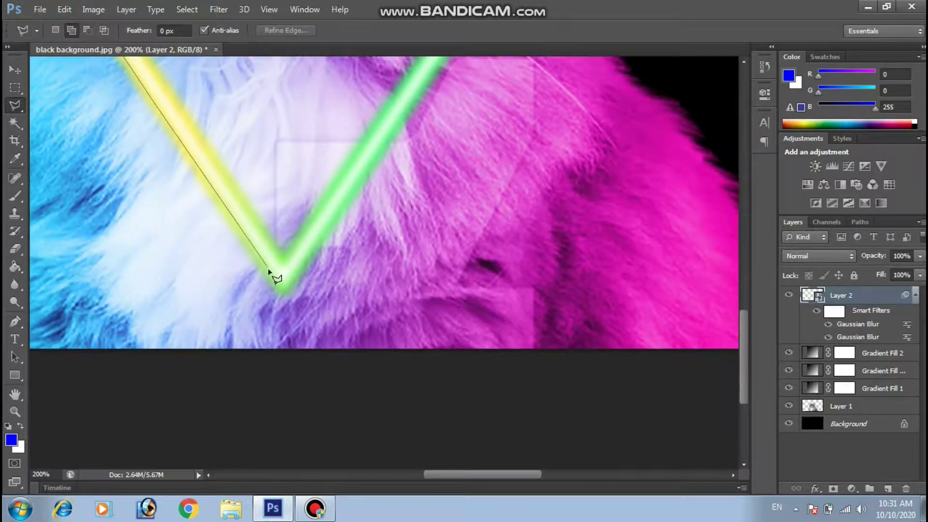
{"action": "left_click", "coordinate": [280, 283]}
{"action": "left_click_drag", "start_coordinate": [316, 283], "coordinate": [266, 414]}
{"action": "scroll", "coordinate": [266, 413], "scroll_direction": "up", "scroll_amount": 3}
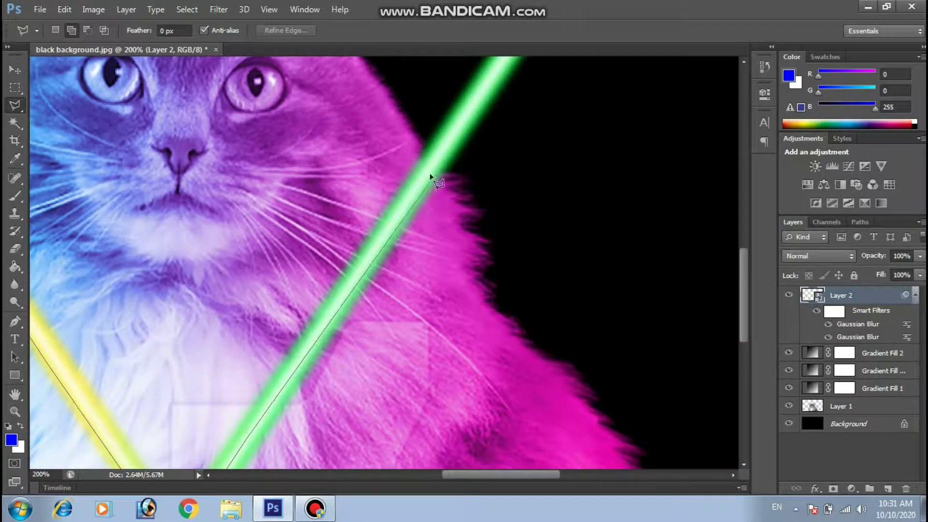
{"action": "left_click_drag", "start_coordinate": [431, 171], "coordinate": [344, 374]}
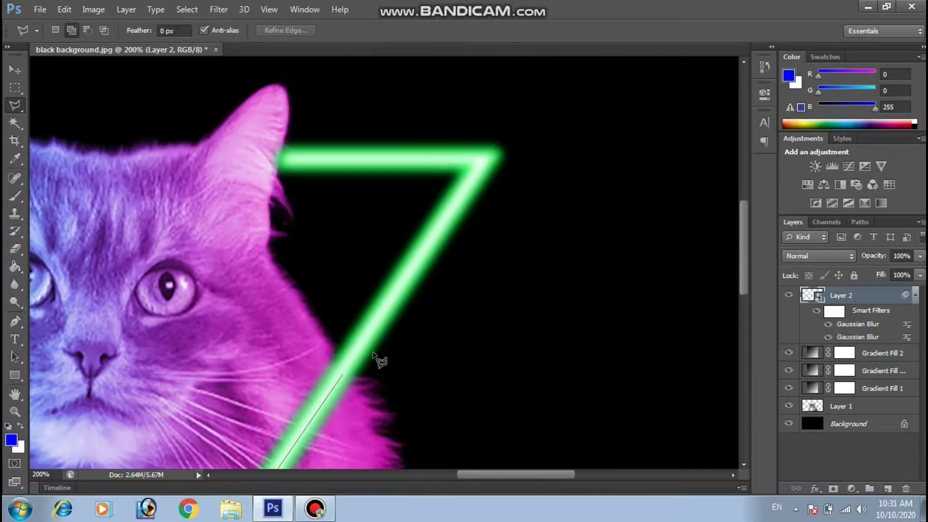
{"action": "left_click_drag", "start_coordinate": [414, 274], "coordinate": [442, 140]}
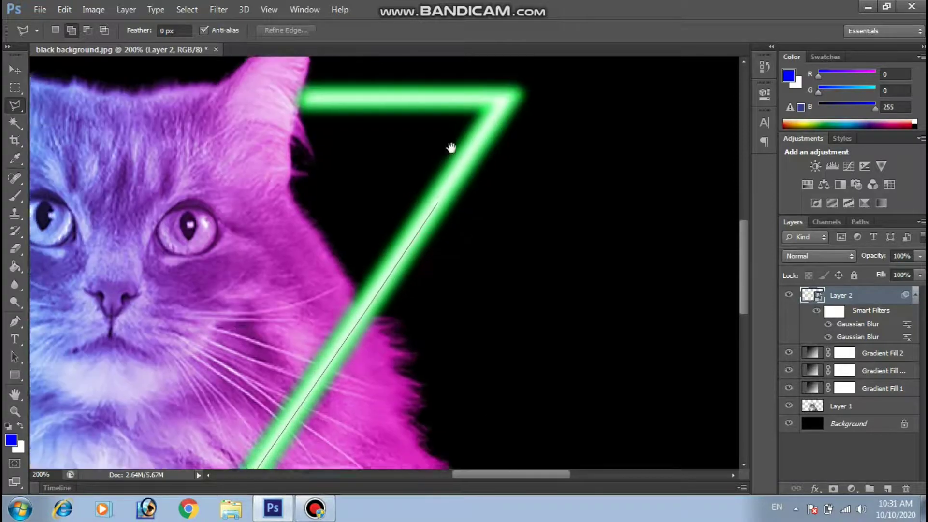
{"action": "scroll", "coordinate": [502, 194], "scroll_direction": "down", "scroll_amount": 2}
{"action": "scroll", "coordinate": [534, 199], "scroll_direction": "down", "scroll_amount": 1}
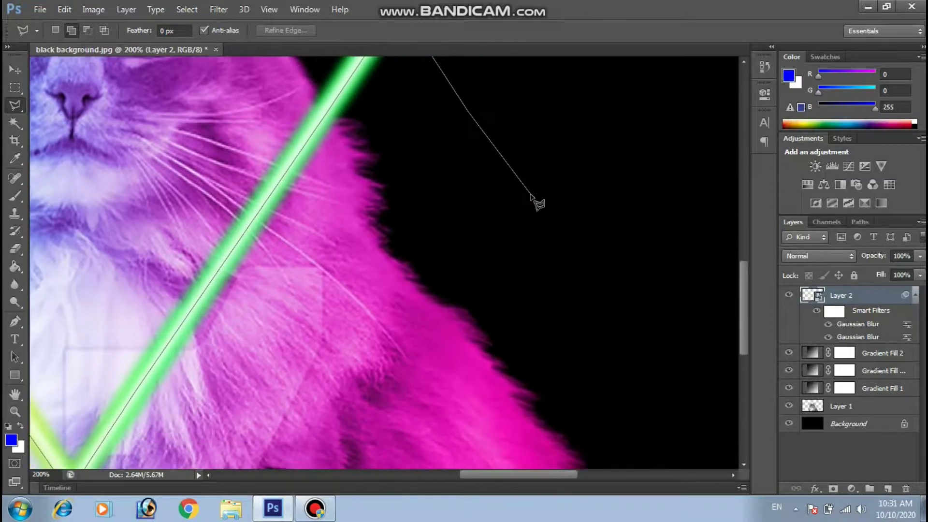
{"action": "scroll", "coordinate": [539, 204], "scroll_direction": "down", "scroll_amount": 2}
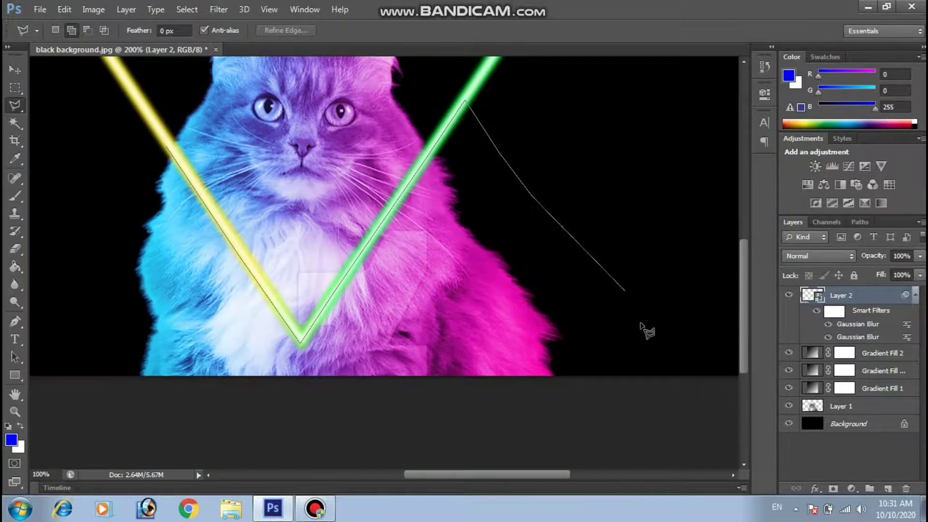
- Close the selection around the cat's body outside the triangle's lower sides
{"action": "left_click", "coordinate": [671, 378]}
{"action": "left_click", "coordinate": [427, 460]}
{"action": "left_click", "coordinate": [112, 434]}
{"action": "left_click_drag", "start_coordinate": [112, 433], "coordinate": [248, 452]}
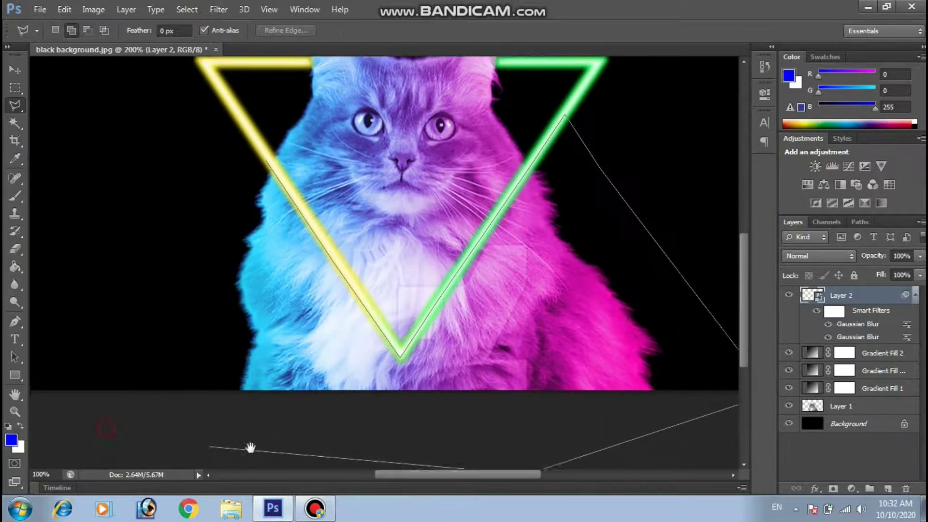
{"action": "left_click", "coordinate": [182, 424]}
{"action": "left_click", "coordinate": [172, 303]}
{"action": "left_click", "coordinate": [200, 158]}
{"action": "double_click", "coordinate": [250, 163]}
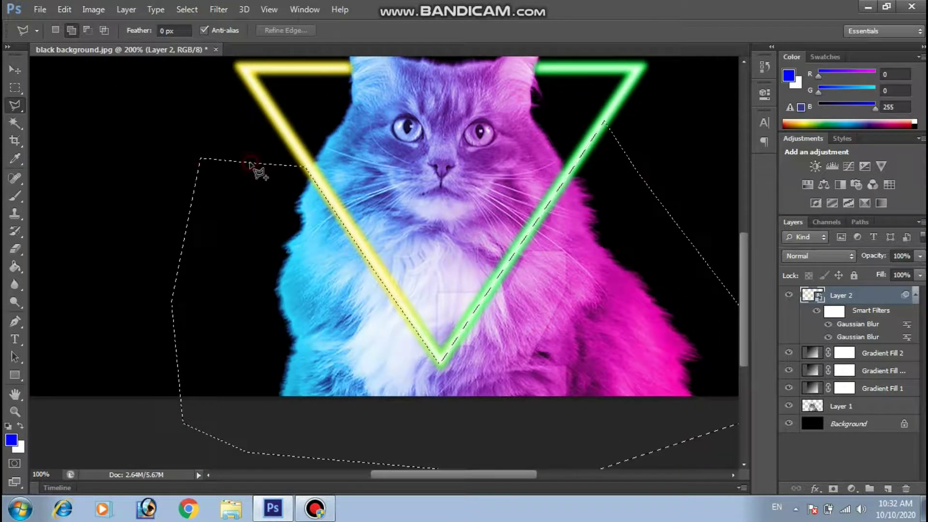
- Delete the selected cat body from Layer 1, deselect, and zoom to fit the canvas
{"action": "left_click", "coordinate": [872, 408]}
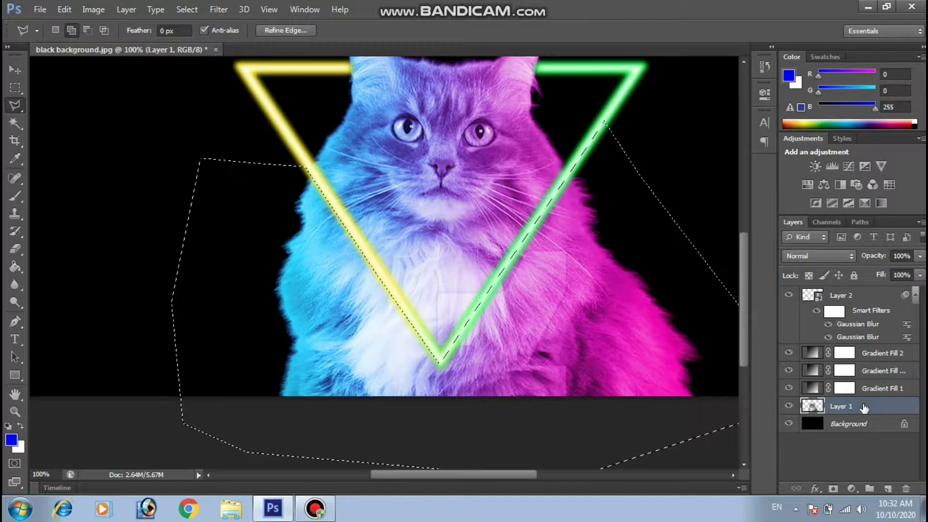
{"action": "key", "text": "Delete"}
{"action": "key", "text": "ctrl+d"}
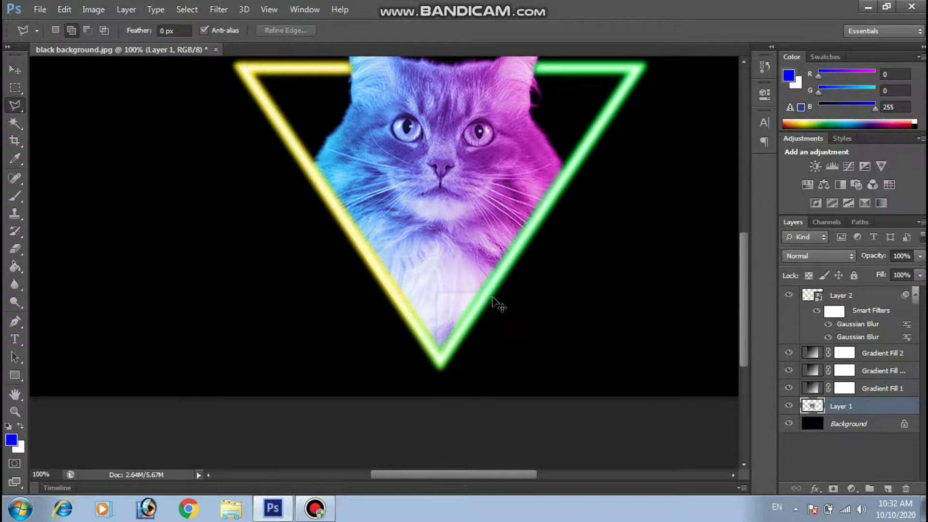
{"action": "key", "text": "ctrl+minus"}
{"action": "key", "text": "ctrl+minus"}
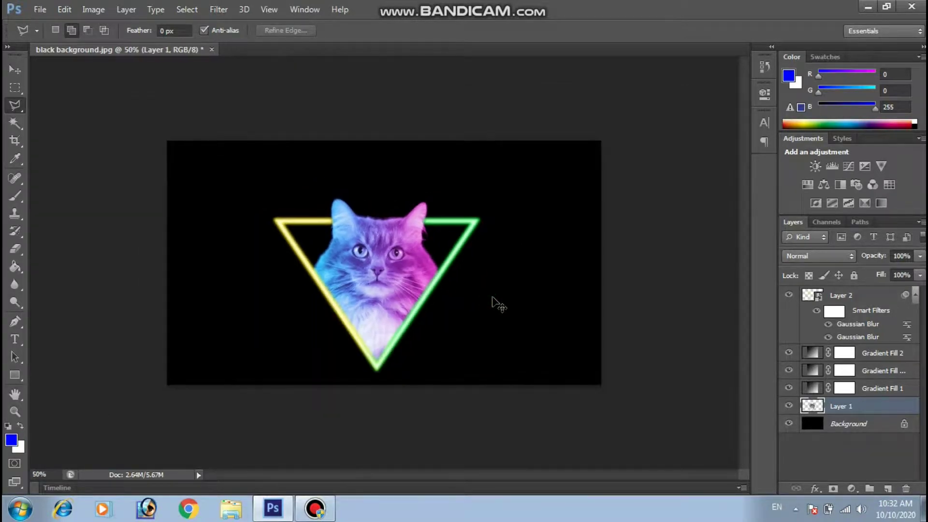
{"action": "key", "text": "ctrl+minus"}
{"action": "key", "text": "ctrl+plus"}
{"action": "key", "text": "ctrl+plus"}
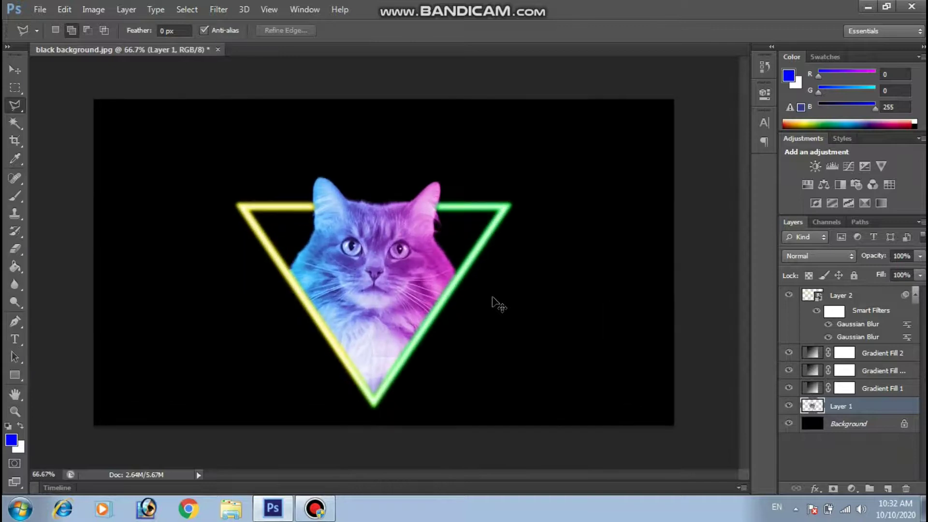
- Open the glowing burst PNG and drag it onto the black background cat document
{"action": "left_click", "coordinate": [16, 71]}
{"action": "left_click", "coordinate": [40, 10]}
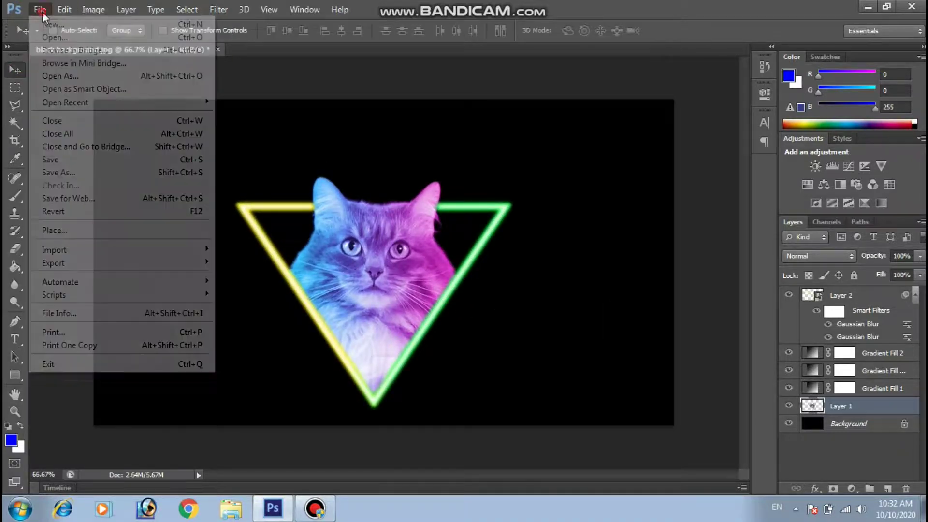
{"action": "left_click", "coordinate": [49, 35]}
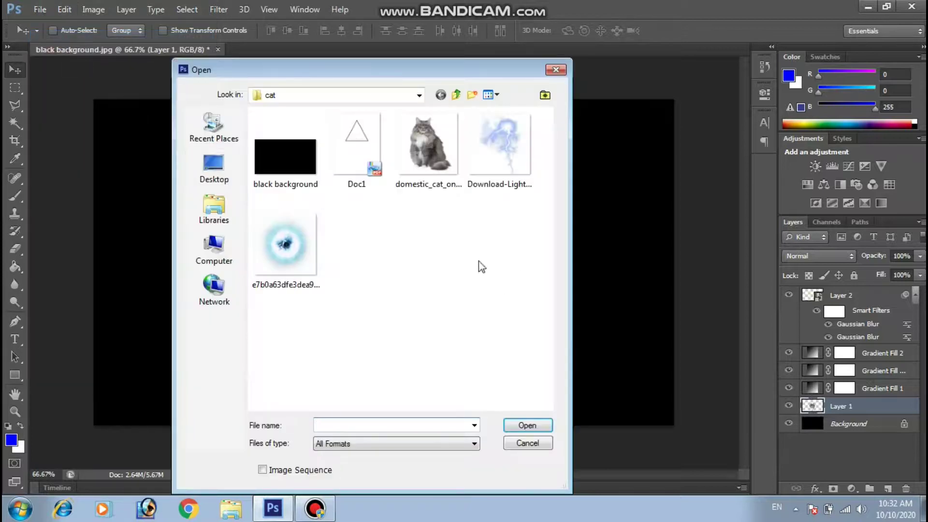
{"action": "left_click", "coordinate": [285, 258]}
{"action": "left_click", "coordinate": [529, 426]}
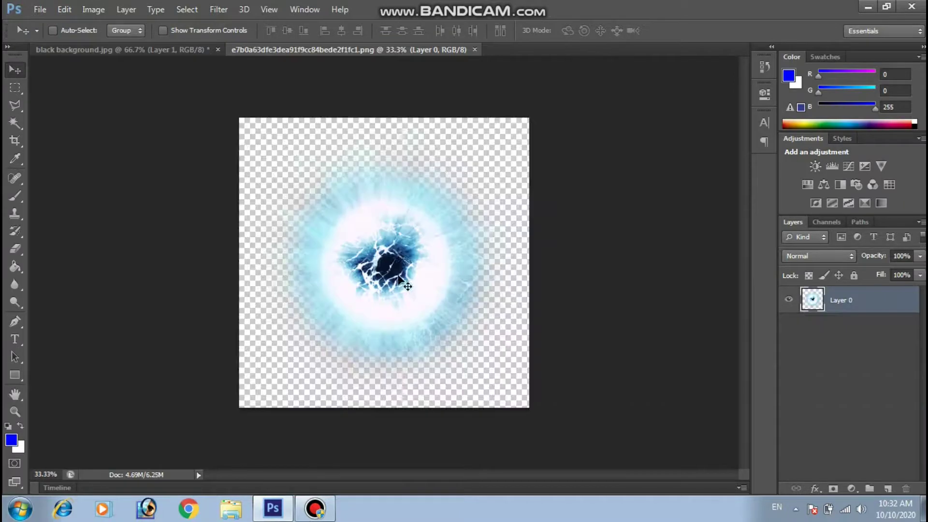
{"action": "left_click_drag", "start_coordinate": [408, 265], "coordinate": [190, 49]}
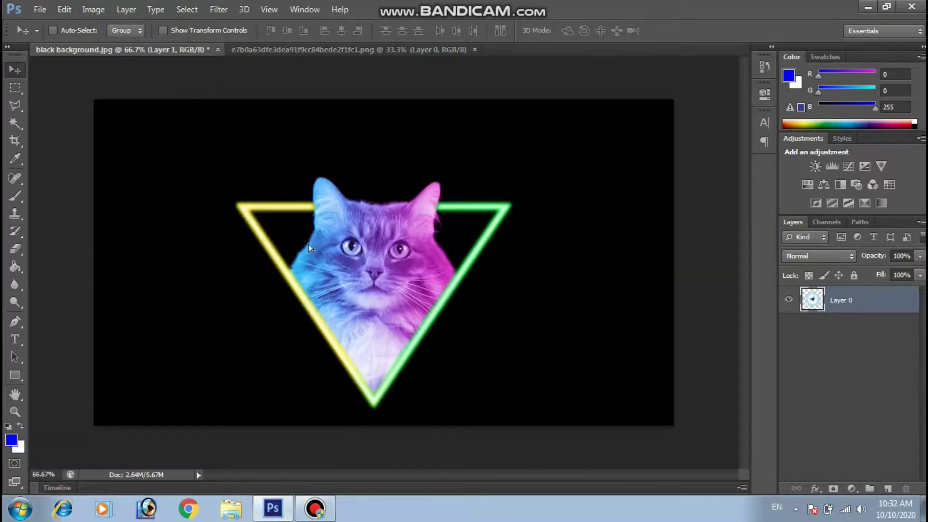
{"action": "left_click_drag", "start_coordinate": [189, 48], "coordinate": [307, 245]}
{"action": "mouse_move", "coordinate": [350, 274]}
{"action": "left_mouse_down"}
{"action": "mouse_move", "coordinate": [422, 343]}
{"action": "mouse_move", "coordinate": [417, 267]}
{"action": "left_mouse_up"}
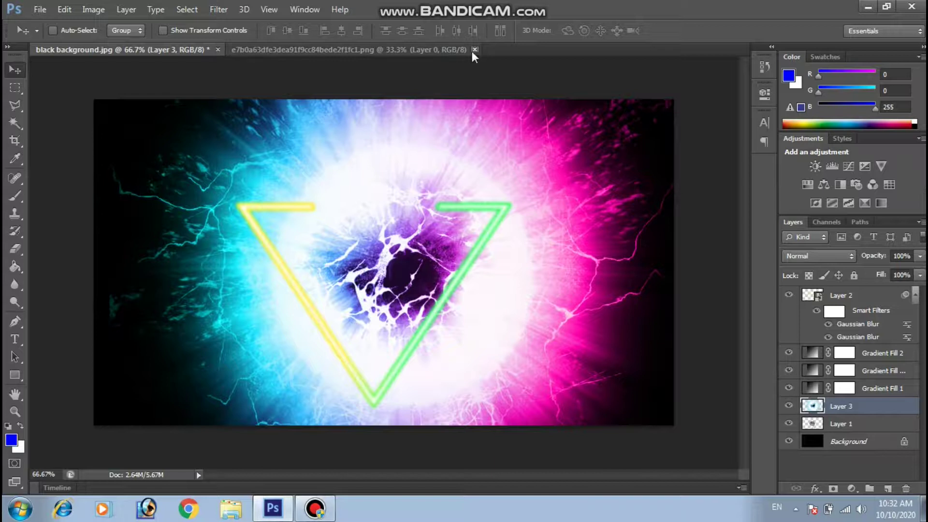
- Close the burst PNG tab and move Layer 3 above the gradient fills
{"action": "left_click", "coordinate": [474, 49]}
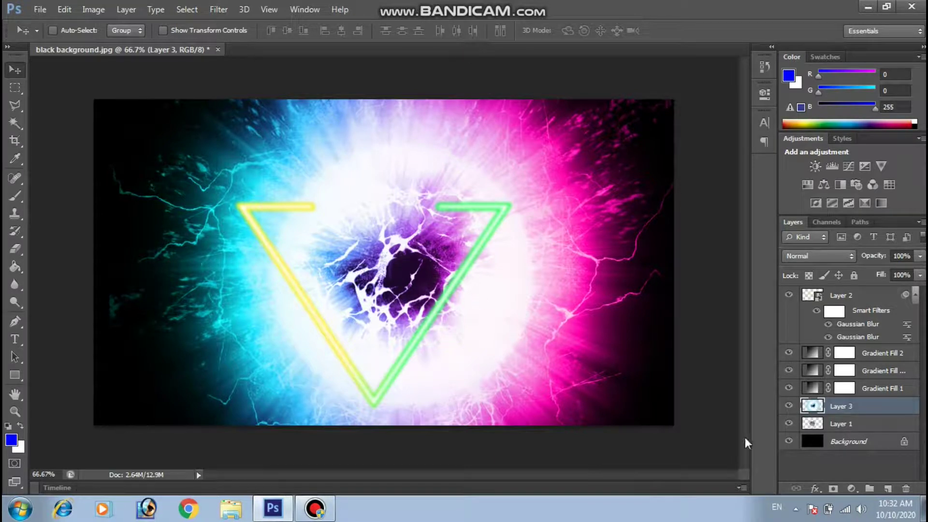
{"action": "left_click", "coordinate": [789, 407]}
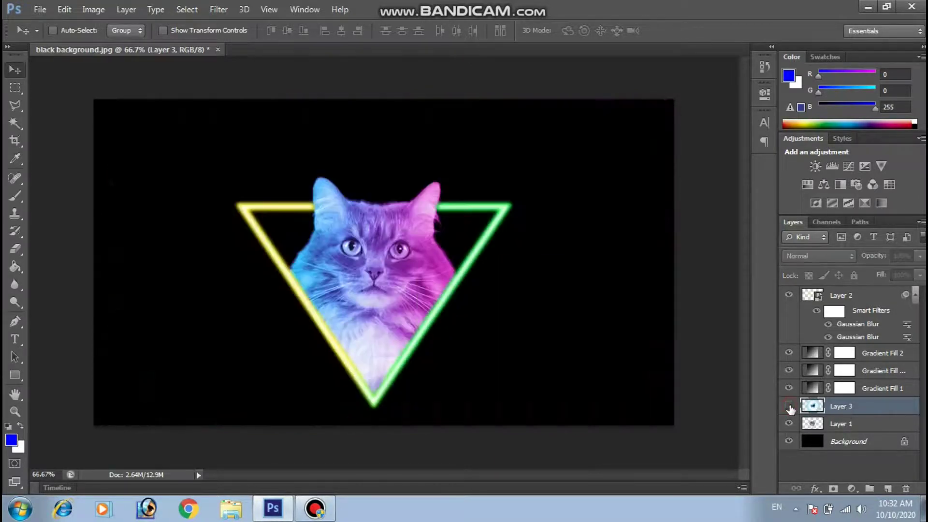
{"action": "left_click", "coordinate": [789, 407]}
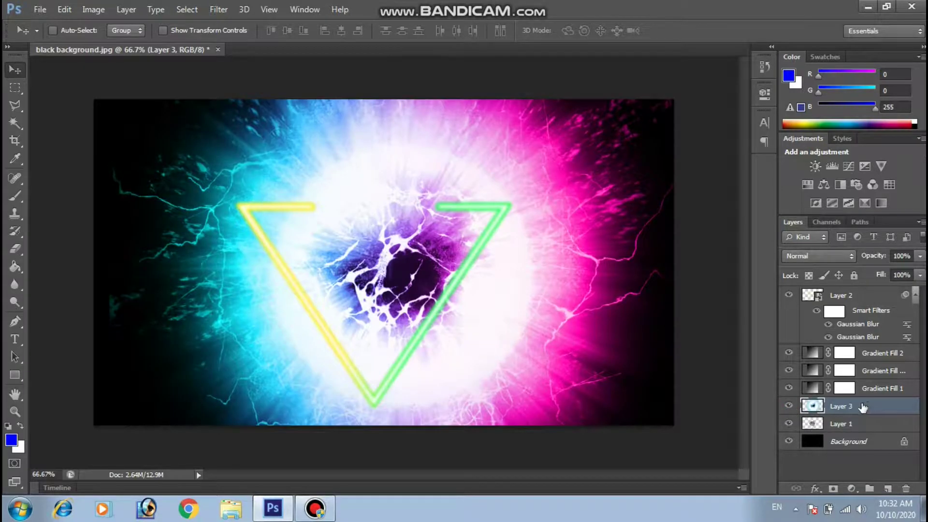
{"action": "left_click_drag", "start_coordinate": [856, 407], "coordinate": [853, 337]}
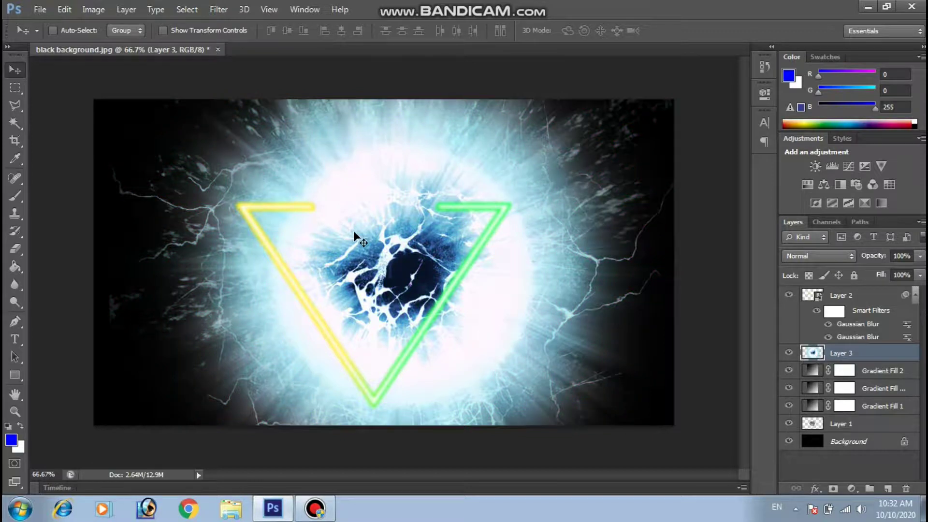
- Scale the burst down to about 12% and move it over the cat's right eye
{"action": "key", "text": "ctrl+t"}
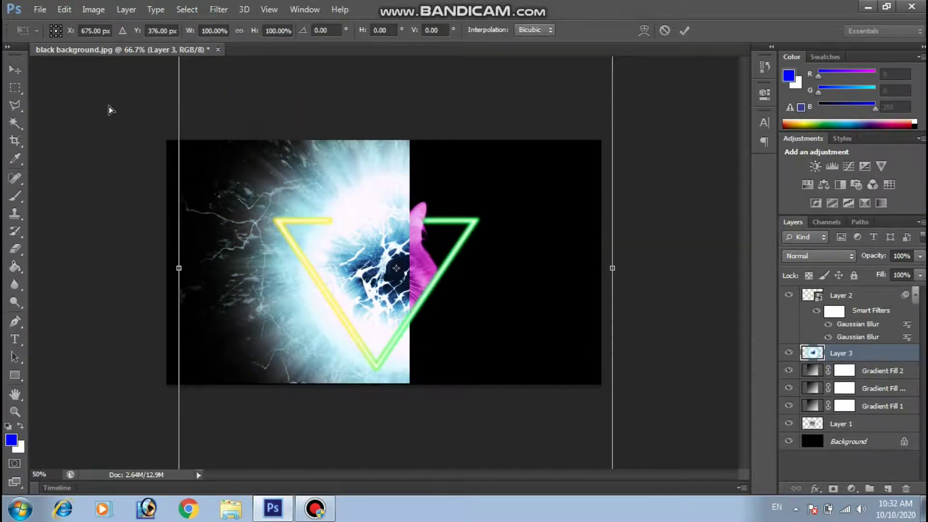
{"action": "key", "text": "ctrl+minus"}
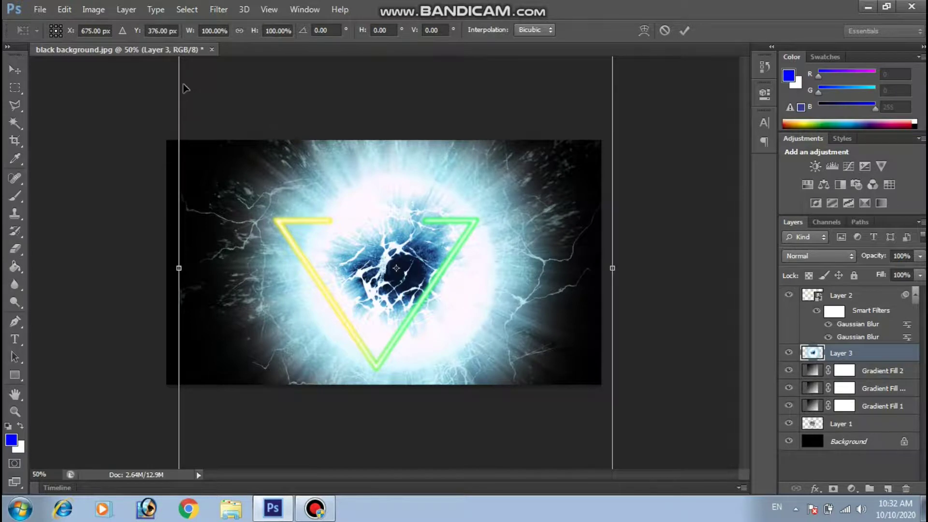
{"action": "mouse_move", "coordinate": [202, 97]}
{"action": "left_mouse_down"}
{"action": "mouse_move", "coordinate": [205, 163]}
{"action": "mouse_move", "coordinate": [240, 213]}
{"action": "mouse_move", "coordinate": [434, 428]}
{"action": "mouse_move", "coordinate": [292, 153]}
{"action": "mouse_move", "coordinate": [421, 183]}
{"action": "mouse_move", "coordinate": [452, 257]}
{"action": "left_mouse_up"}
{"action": "key", "text": "ctrl+plus"}
{"action": "key", "text": "ctrl+plus"}
{"action": "key", "text": "ctrl+plus"}
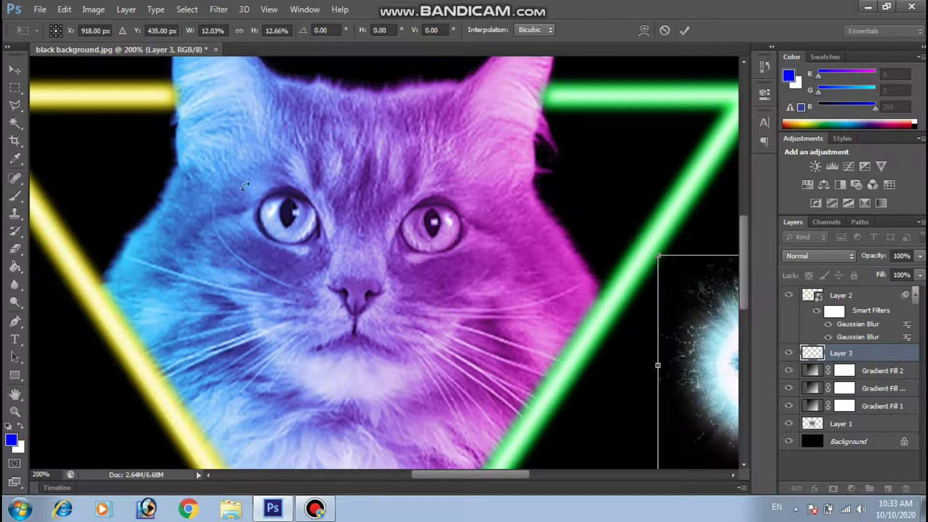
{"action": "mouse_move", "coordinate": [359, 260]}
{"action": "left_mouse_down"}
{"action": "mouse_move", "coordinate": [310, 201]}
{"action": "mouse_move", "coordinate": [250, 213]}
{"action": "left_mouse_up"}
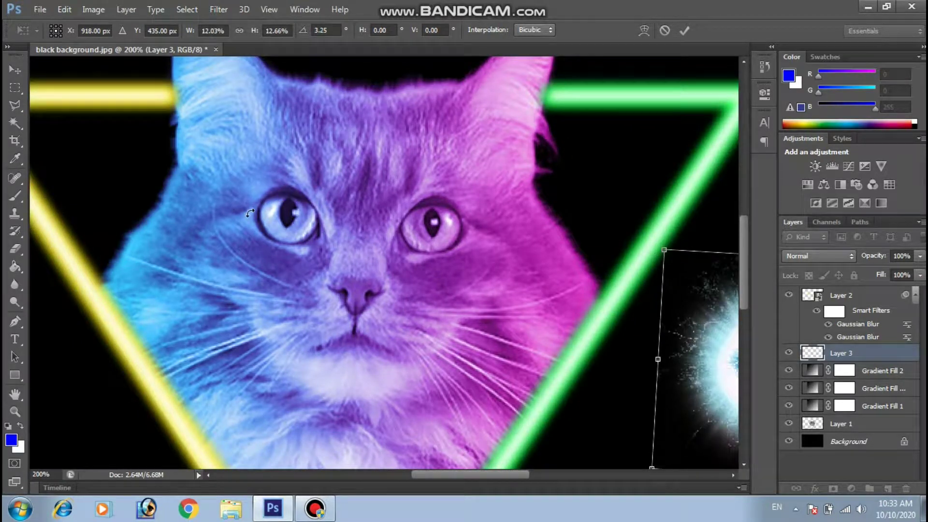
{"action": "key", "text": "ctrl+z"}
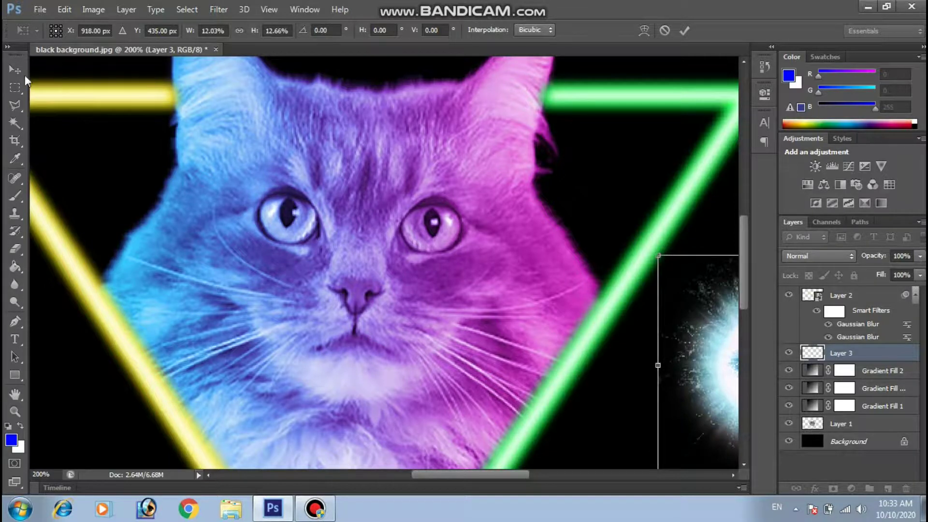
{"action": "left_click", "coordinate": [24, 76]}
{"action": "left_click", "coordinate": [413, 201]}
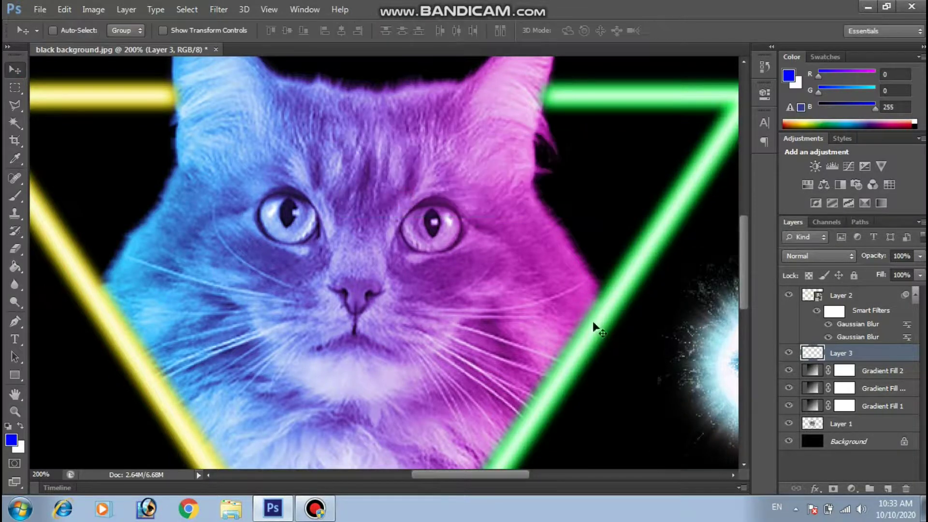
{"action": "left_click_drag", "start_coordinate": [593, 321], "coordinate": [365, 232]}
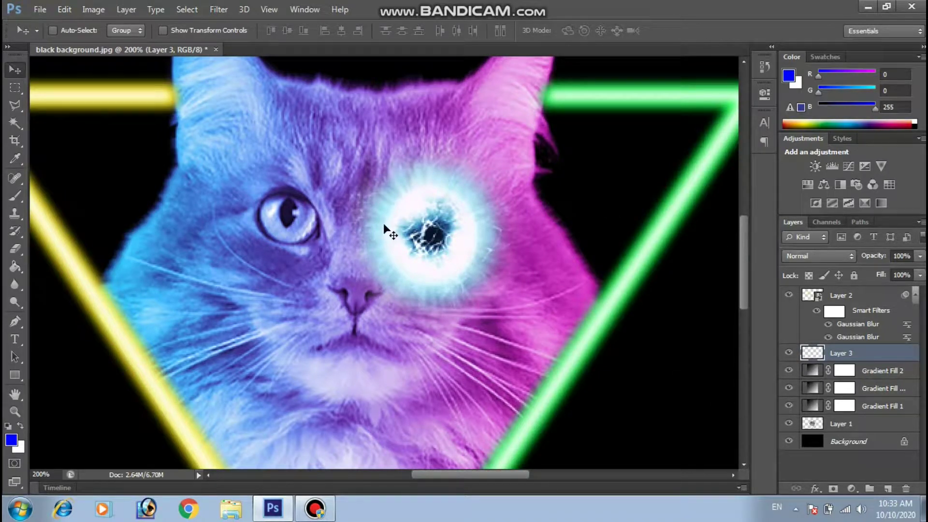
- Scale the glow down further and align it over the right eye
{"action": "key", "text": "ctrl+t"}
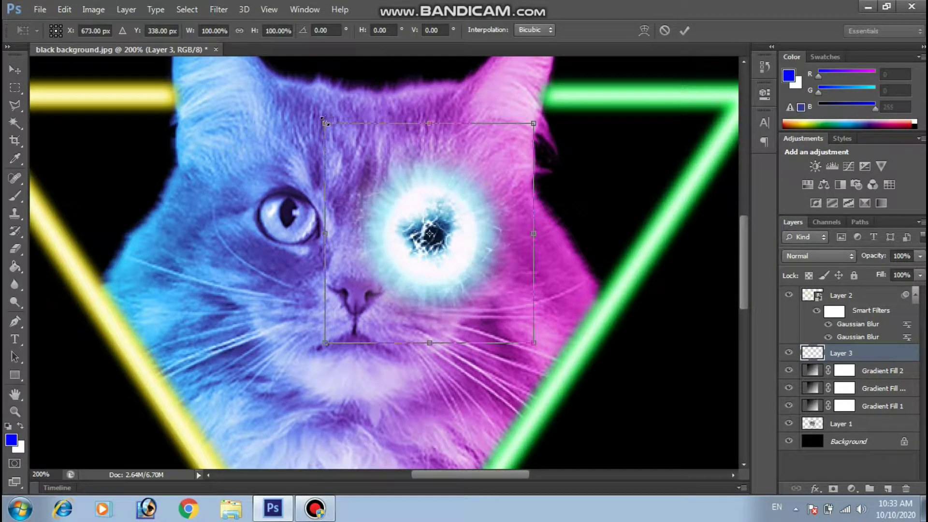
{"action": "left_click_drag", "start_coordinate": [325, 122], "coordinate": [381, 194]}
{"action": "left_click_drag", "start_coordinate": [460, 268], "coordinate": [435, 220]}
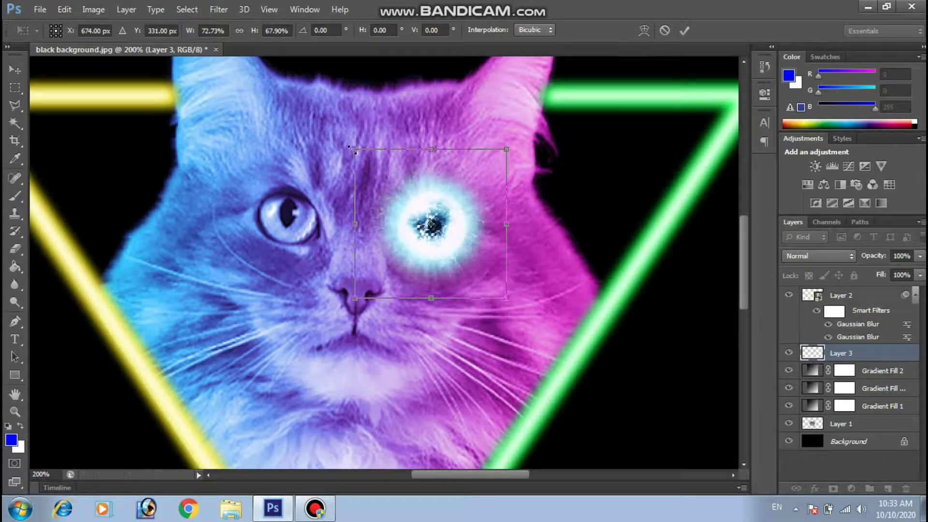
{"action": "left_click_drag", "start_coordinate": [355, 149], "coordinate": [376, 174]}
{"action": "left_click_drag", "start_coordinate": [422, 216], "coordinate": [417, 214]}
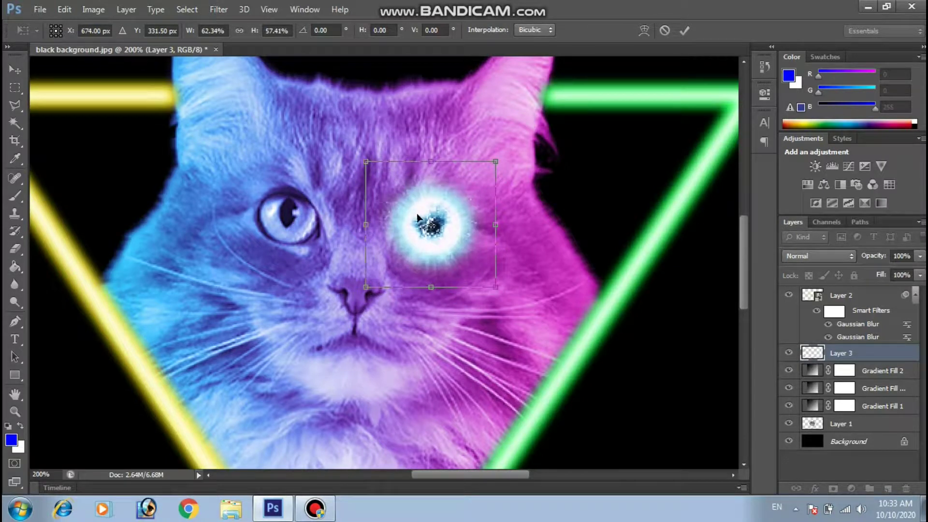
{"action": "key", "text": "Return"}
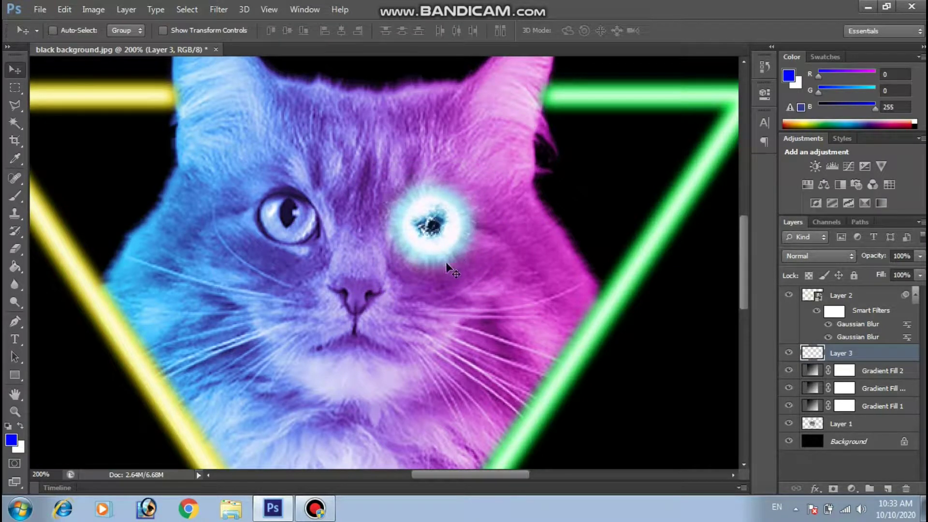
- Rescale the glow to about 83% by 85% and nudge it into place
{"action": "key", "text": "ctrl+t"}
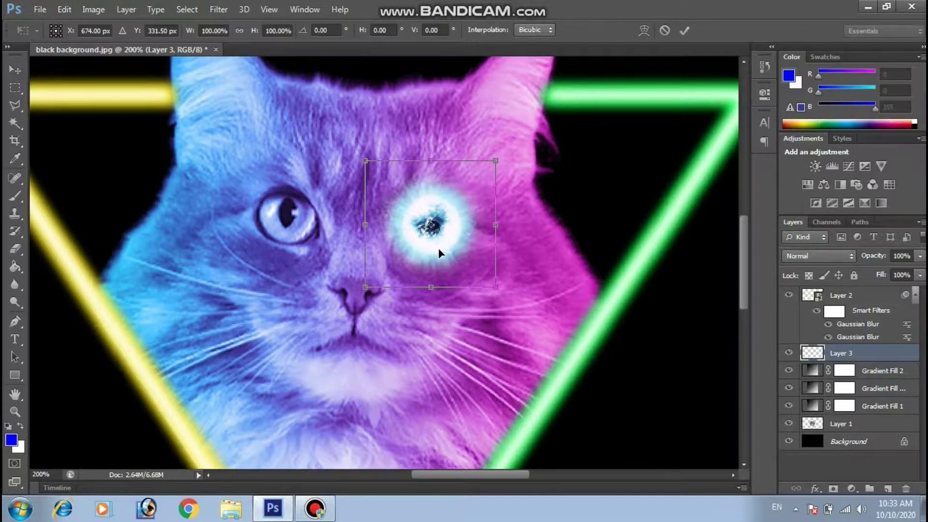
{"action": "key", "text": "ctrl+plus"}
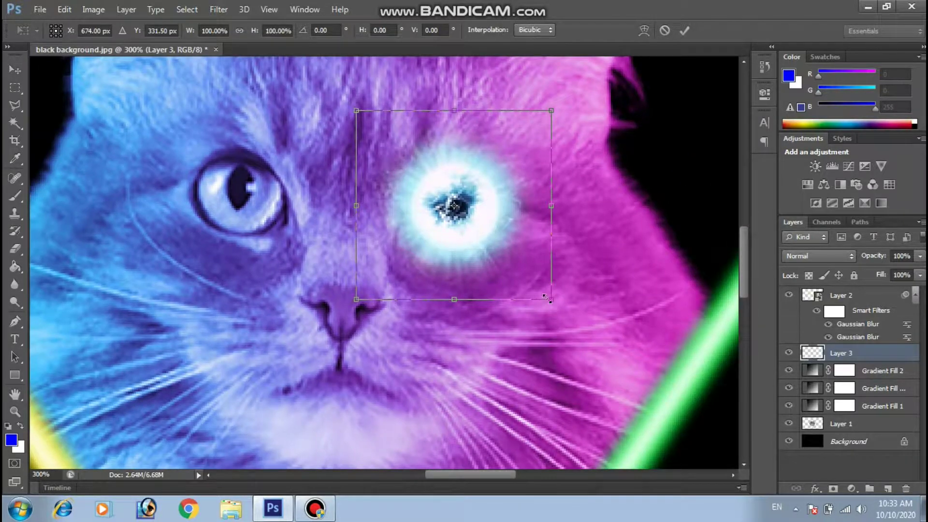
{"action": "left_click_drag", "start_coordinate": [550, 298], "coordinate": [519, 275]}
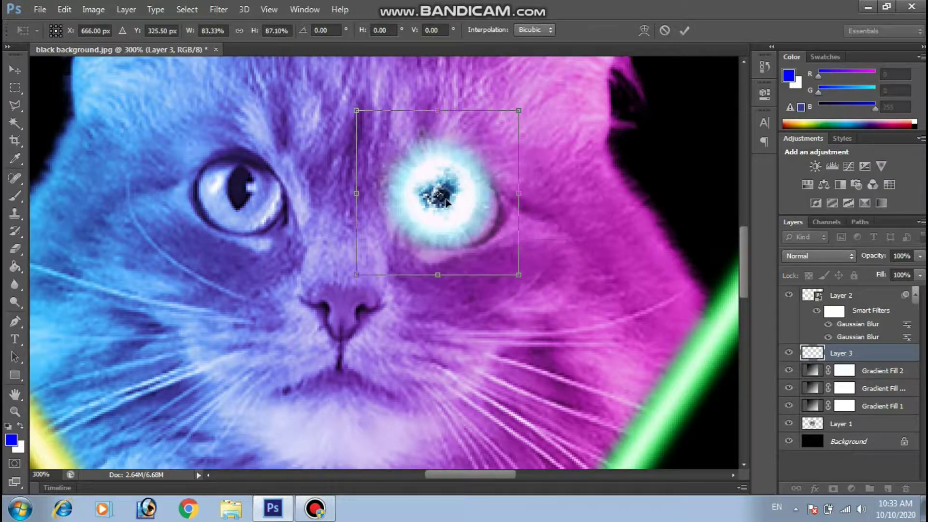
{"action": "mouse_move", "coordinate": [448, 209]}
{"action": "left_mouse_down"}
{"action": "mouse_move", "coordinate": [454, 228]}
{"action": "mouse_move", "coordinate": [461, 217]}
{"action": "left_mouse_up"}
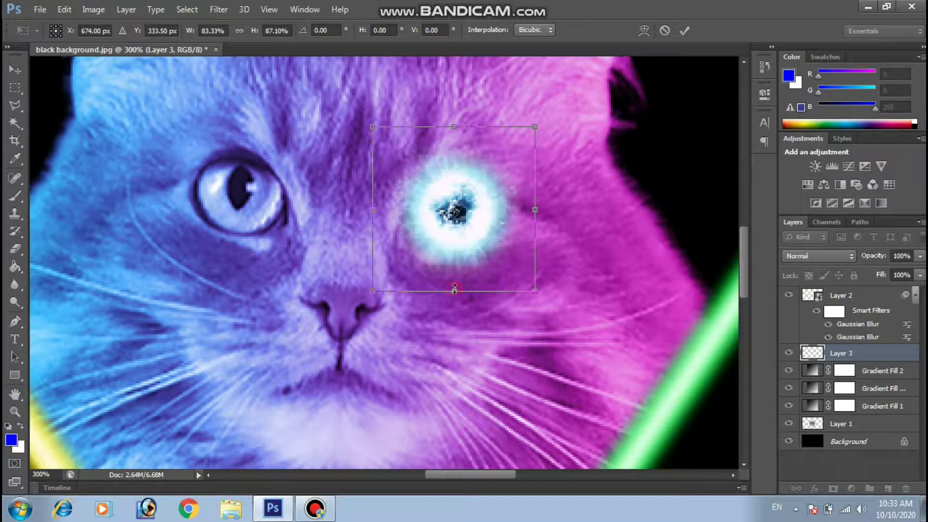
{"action": "left_click_drag", "start_coordinate": [453, 285], "coordinate": [452, 285]}
{"action": "key", "text": "Right"}
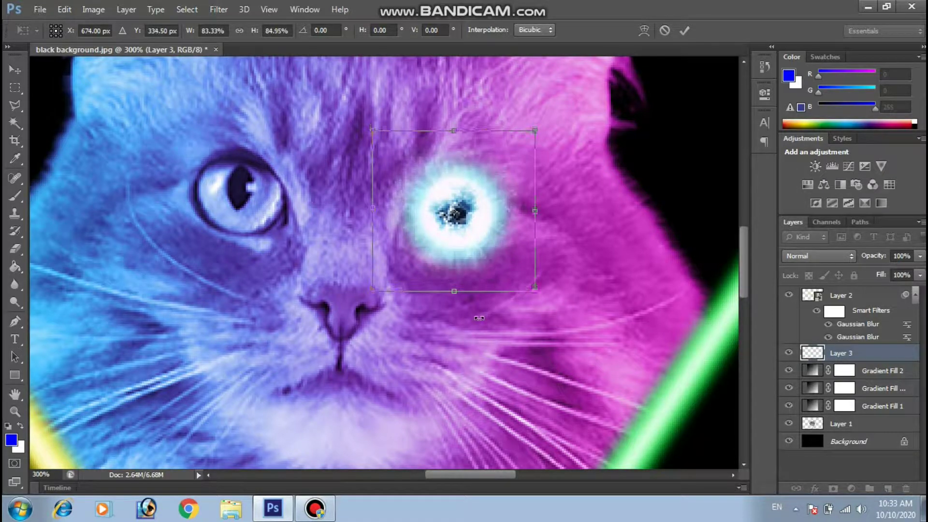
{"action": "key", "text": "Down"}
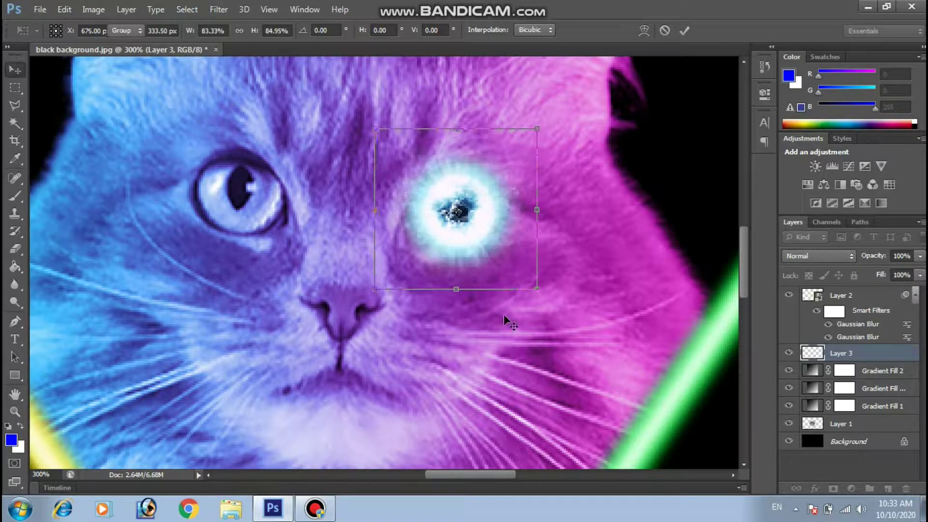
{"action": "key", "text": "Return"}
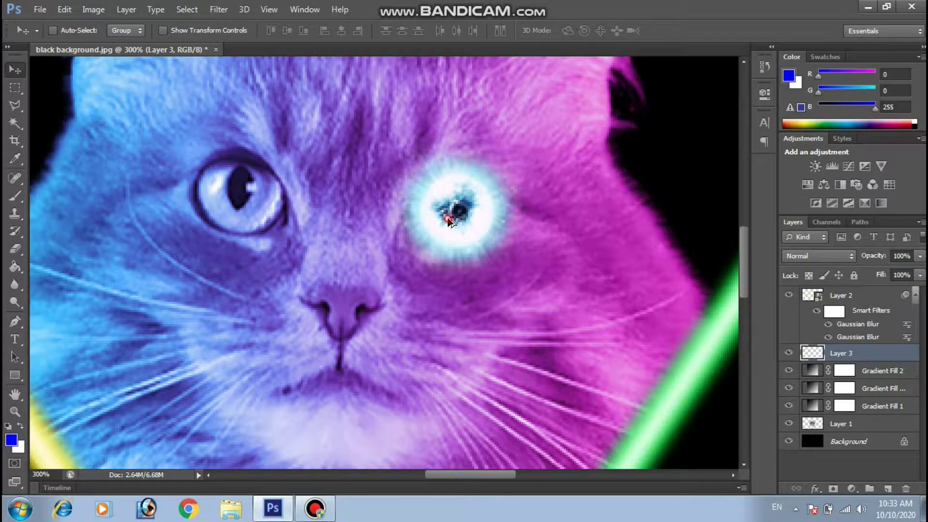
- Alt-drag a copy of the glow onto the cat's other eye and merge it into Layer 3
{"action": "left_click_drag", "start_coordinate": [449, 220], "coordinate": [246, 210]}
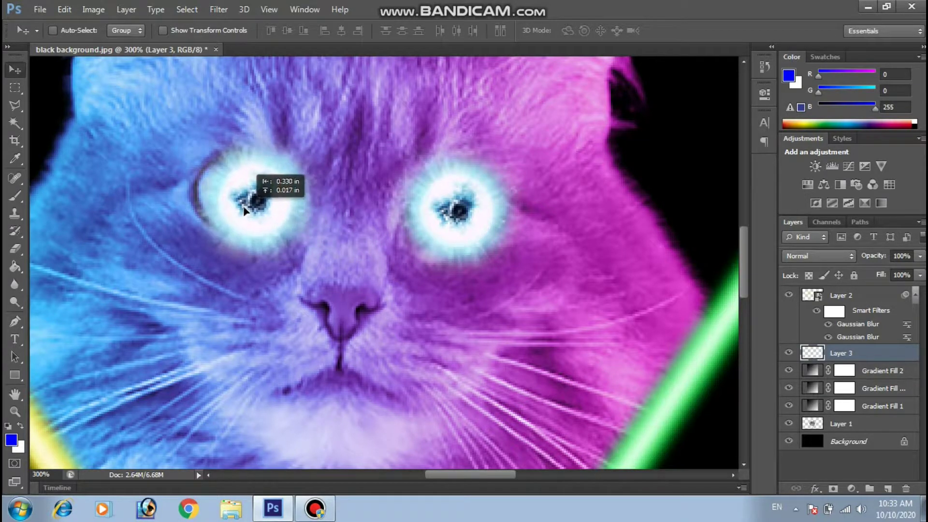
{"action": "left_click_drag", "start_coordinate": [246, 211], "coordinate": [238, 202]}
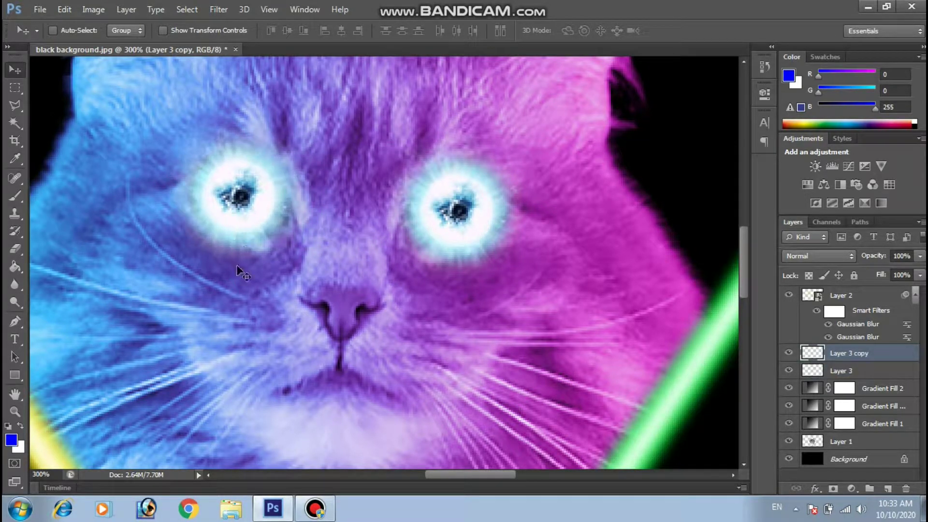
{"action": "key", "text": "Right"}
{"action": "key", "text": "Right"}
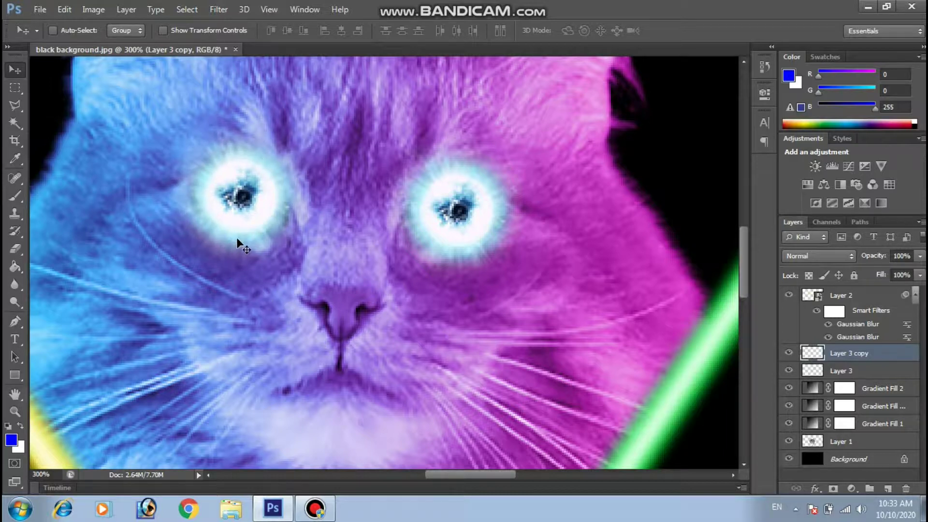
{"action": "left_click_drag", "start_coordinate": [237, 238], "coordinate": [240, 238]}
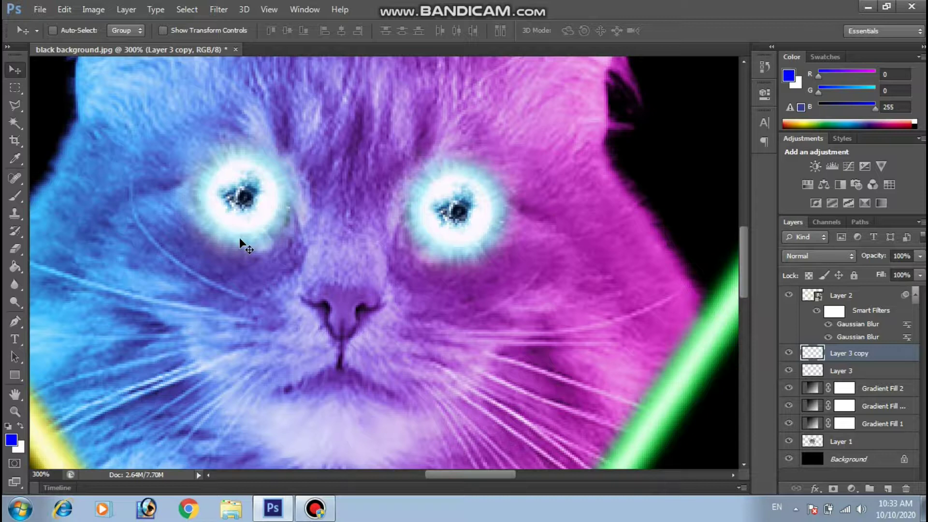
{"action": "key", "text": "ctrl+minus"}
{"action": "key", "text": "ctrl+minus"}
{"action": "key", "text": "ctrl+minus"}
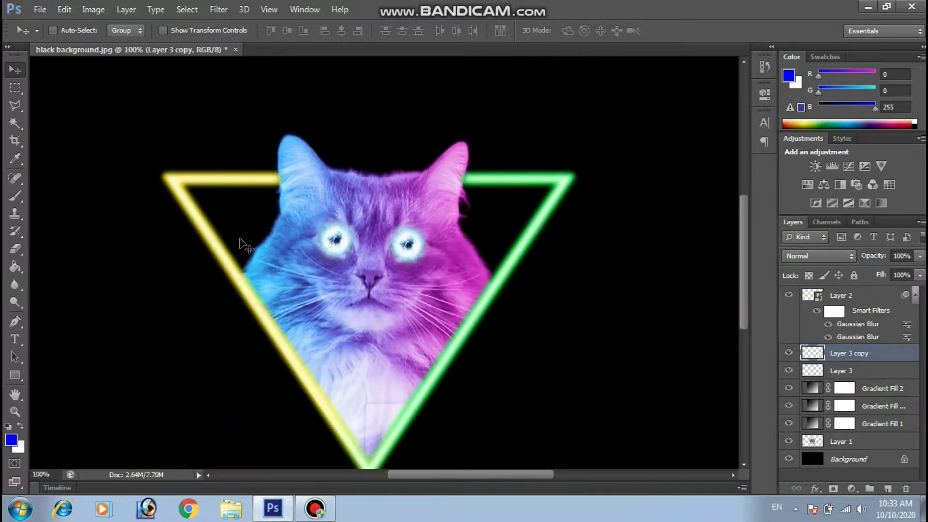
{"action": "key", "text": "ctrl+plus"}
{"action": "key", "text": "Delete"}
{"action": "left_click", "coordinate": [788, 353]}
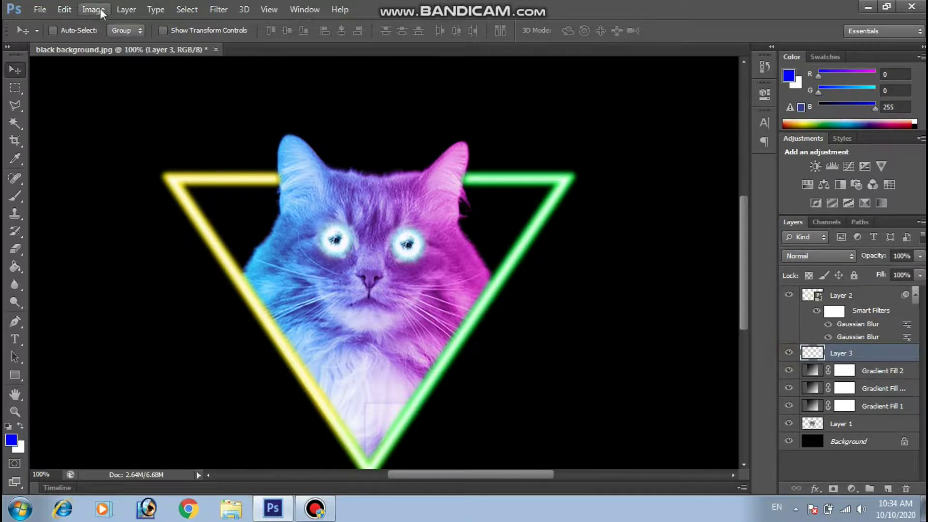
- Tint the eye glows red-orange with Hue/Saturation at Hue +163 and Saturation +17
{"action": "left_click", "coordinate": [100, 10]}
{"action": "mouse_move", "coordinate": [116, 71]}
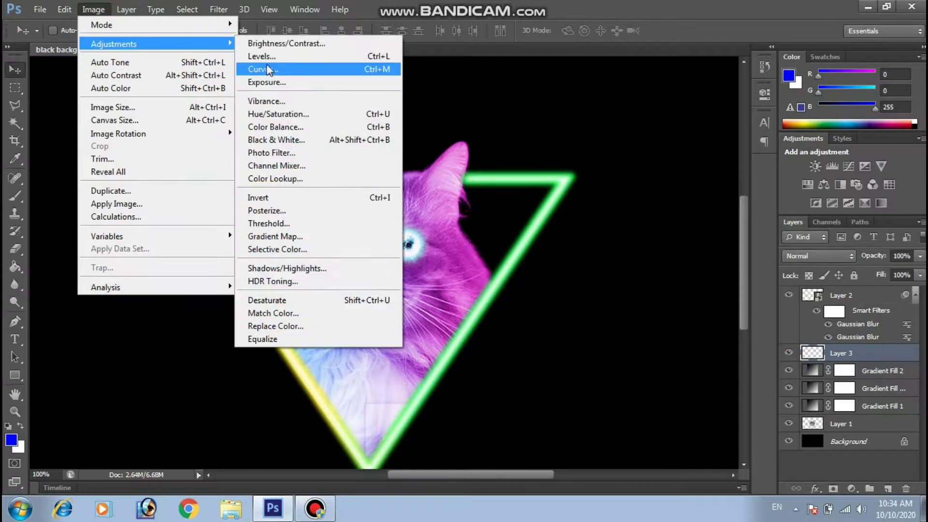
{"action": "left_click", "coordinate": [277, 114]}
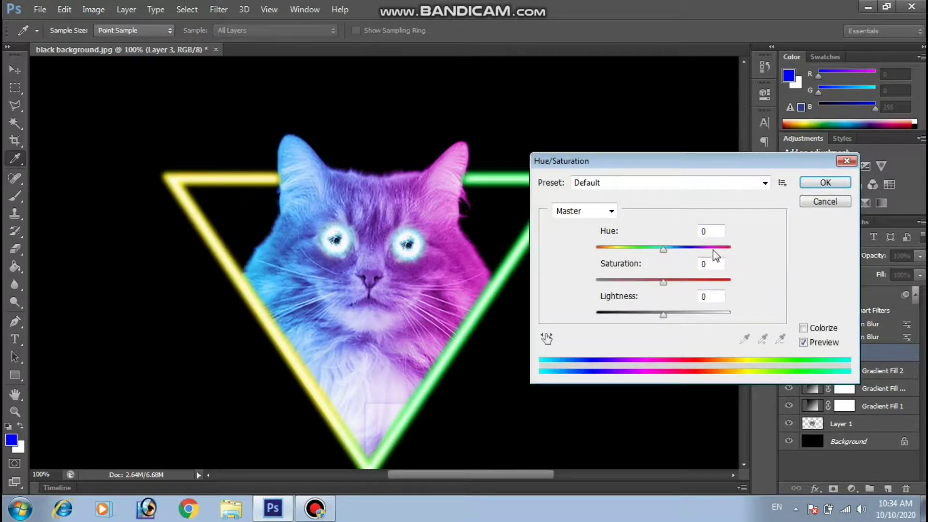
{"action": "left_click_drag", "start_coordinate": [664, 249], "coordinate": [720, 251]}
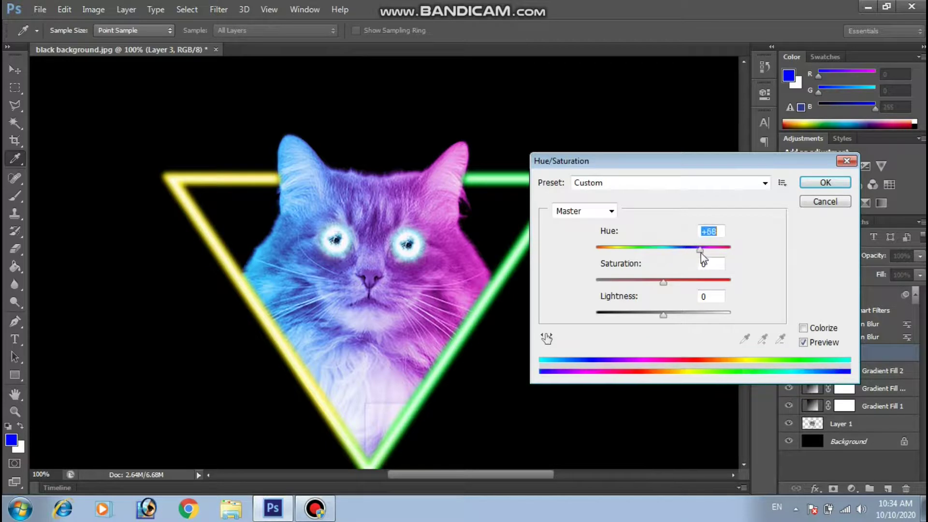
{"action": "left_click_drag", "start_coordinate": [723, 253], "coordinate": [726, 255]}
{"action": "left_click_drag", "start_coordinate": [667, 285], "coordinate": [673, 283]}
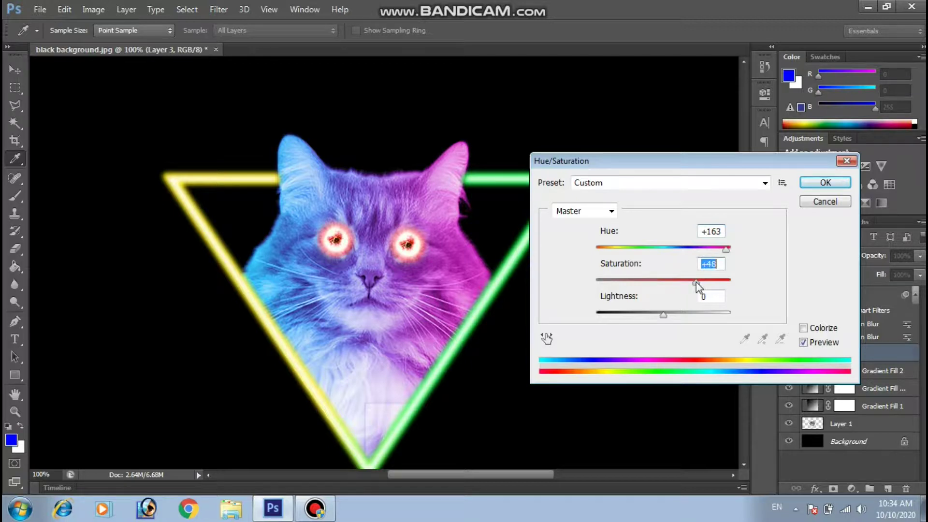
{"action": "left_click_drag", "start_coordinate": [679, 283], "coordinate": [675, 282]}
{"action": "left_click", "coordinate": [825, 182]}
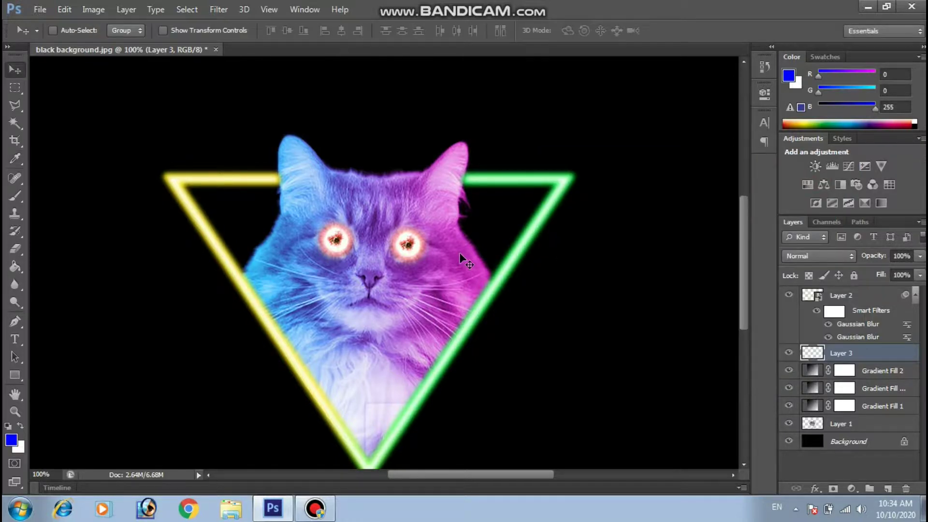
{"action": "key", "text": "ctrl+minus"}
{"action": "key", "text": "ctrl+plus"}
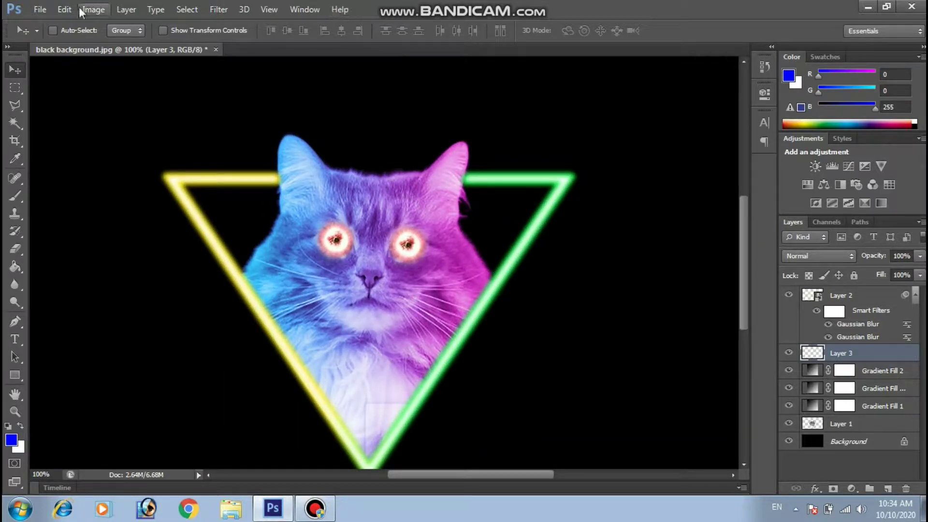
{"action": "left_click", "coordinate": [40, 9]}
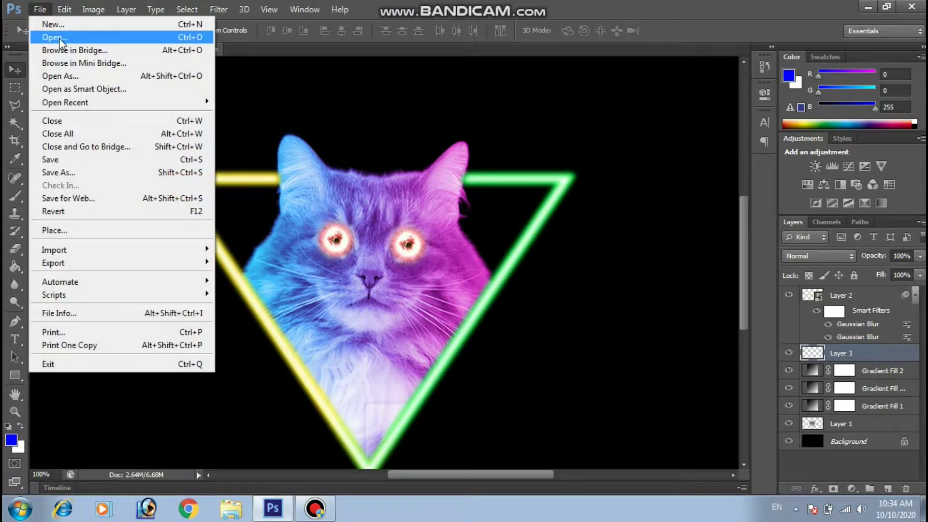
- Copy the lightning PNG into the cat artwork as Layer 4, placed just above Layer 1
{"action": "left_click", "coordinate": [55, 38]}
{"action": "left_click", "coordinate": [492, 165]}
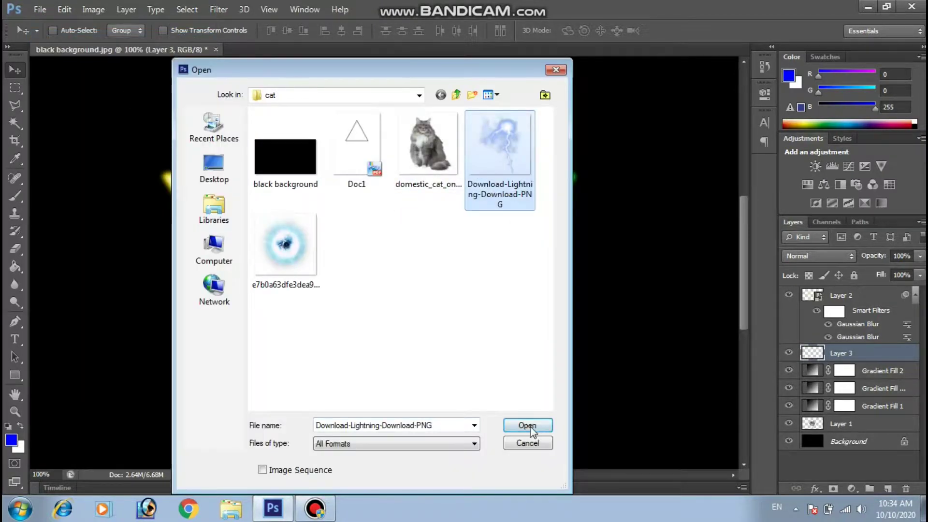
{"action": "left_click", "coordinate": [527, 426]}
{"action": "mouse_move", "coordinate": [431, 170]}
{"action": "left_mouse_down"}
{"action": "mouse_move", "coordinate": [179, 103]}
{"action": "mouse_move", "coordinate": [260, 237]}
{"action": "left_mouse_up"}
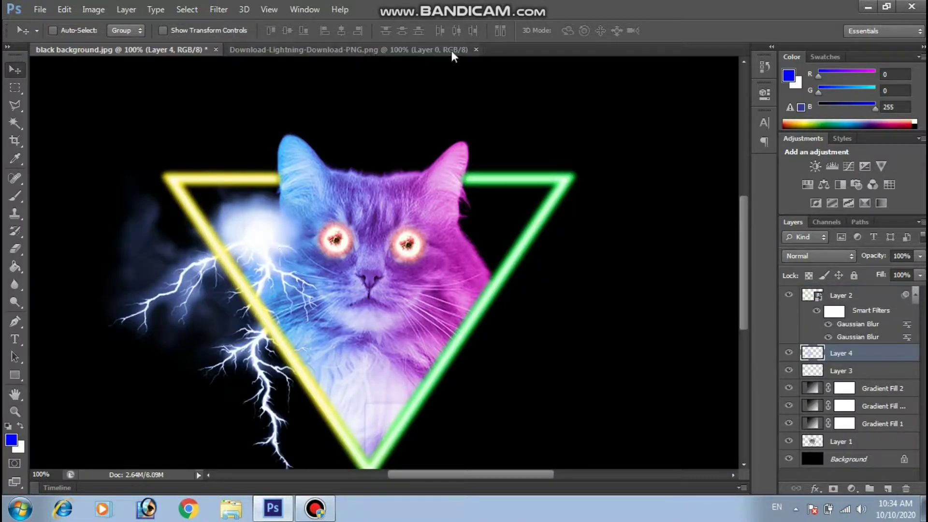
{"action": "left_click", "coordinate": [476, 50]}
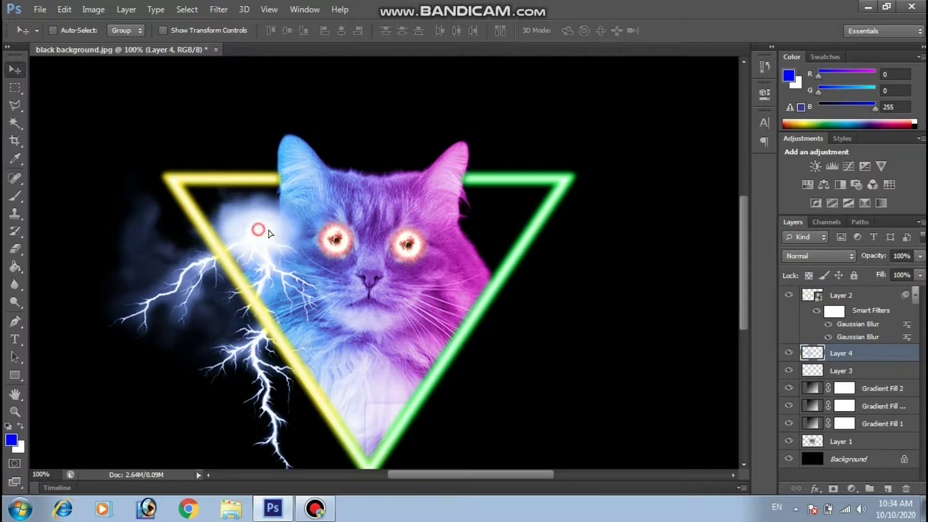
{"action": "left_click_drag", "start_coordinate": [258, 229], "coordinate": [274, 231]}
{"action": "left_click_drag", "start_coordinate": [864, 356], "coordinate": [865, 443]}
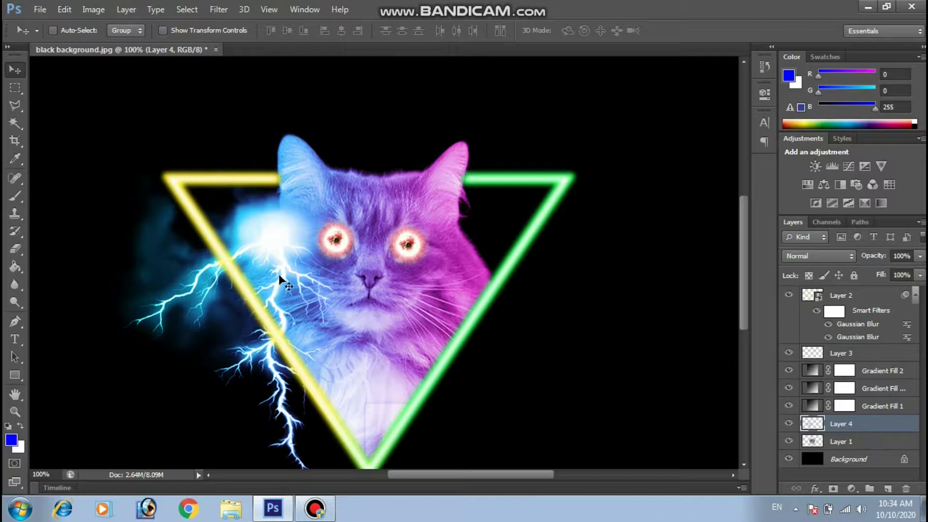
- Scale the lightning to about 66%, rotate it about 104°, and move it to the left eye
{"action": "key", "text": "ctrl+t"}
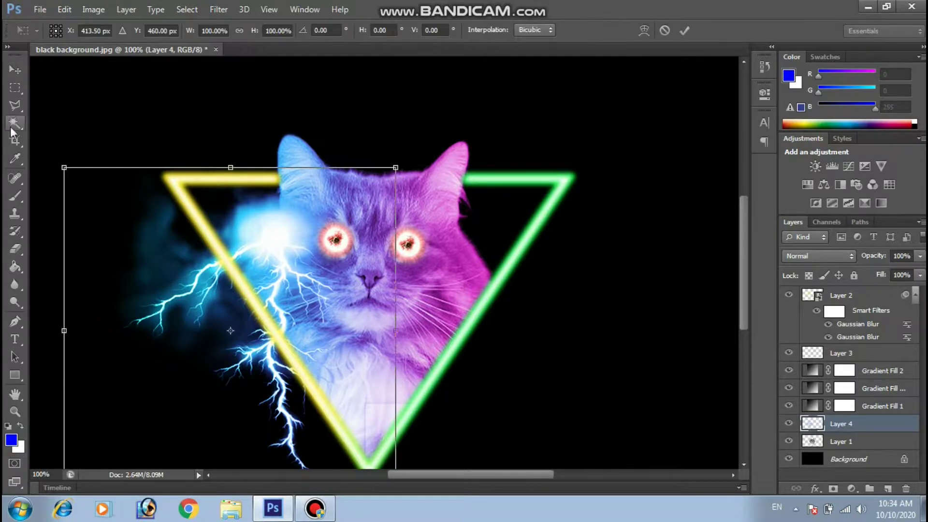
{"action": "left_click_drag", "start_coordinate": [64, 167], "coordinate": [137, 236]}
{"action": "left_click_drag", "start_coordinate": [182, 209], "coordinate": [411, 242]}
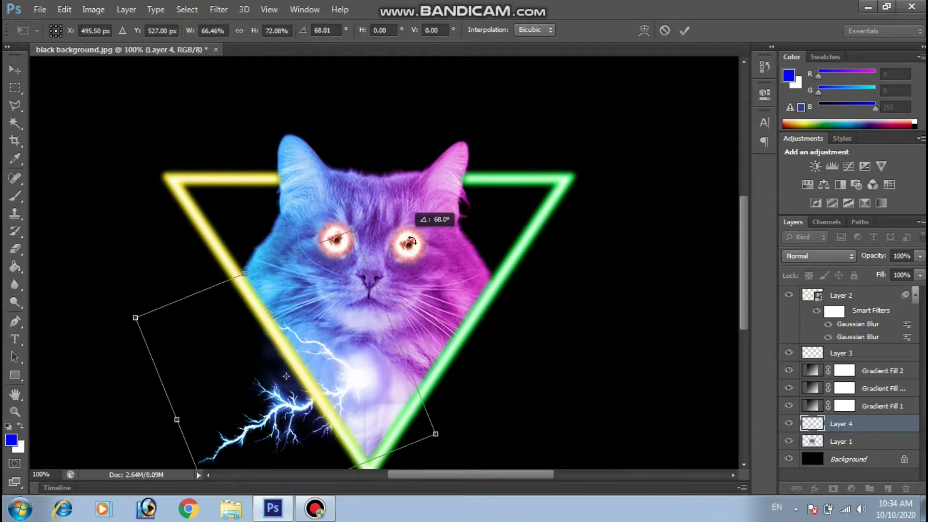
{"action": "left_click_drag", "start_coordinate": [411, 241], "coordinate": [451, 333]}
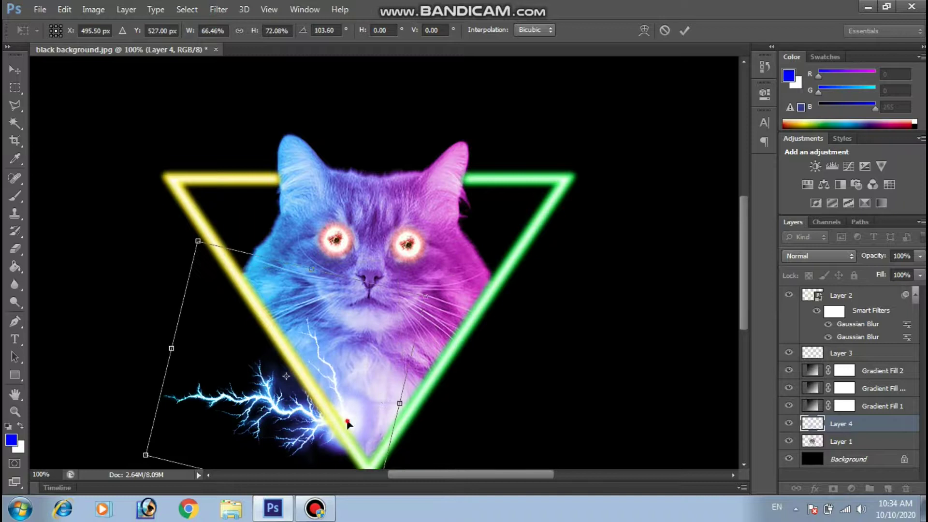
{"action": "left_click_drag", "start_coordinate": [345, 389], "coordinate": [326, 223]}
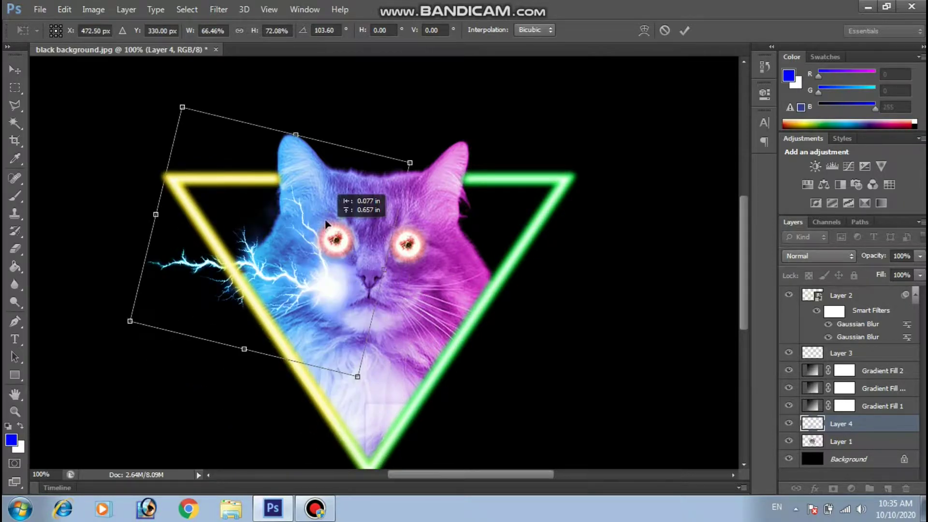
{"action": "left_click_drag", "start_coordinate": [326, 223], "coordinate": [356, 278]}
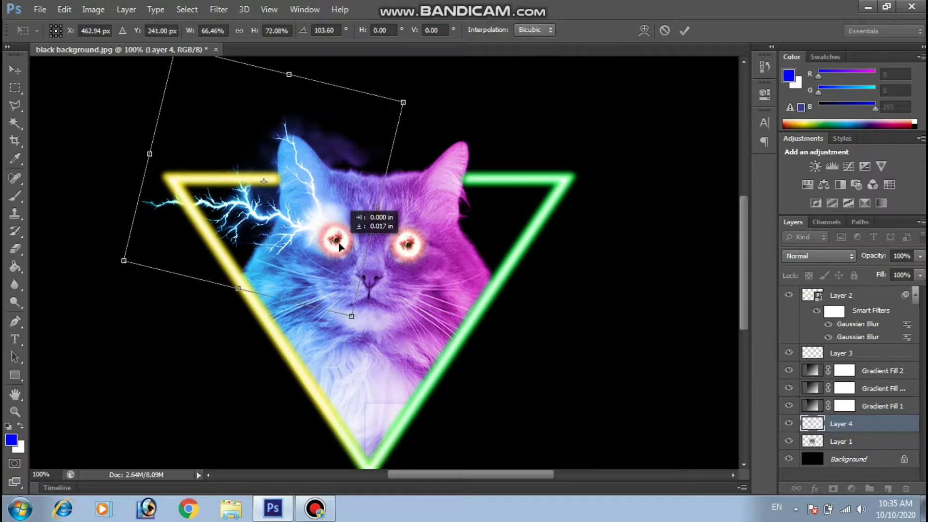
- Nudge the lightning a few pixels up and right onto the left eye and commit the transform
{"action": "key", "text": "Up"}
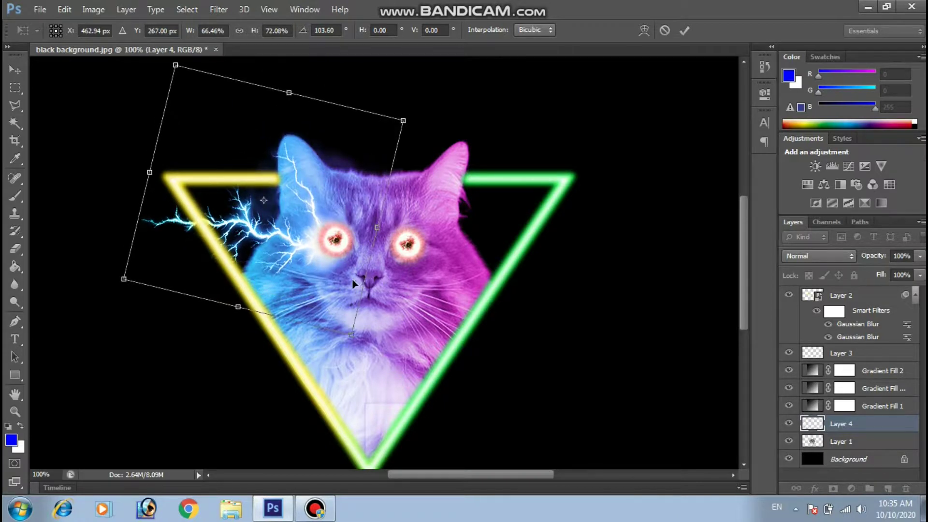
{"action": "key", "text": "Up"}
{"action": "key", "text": "Up"}
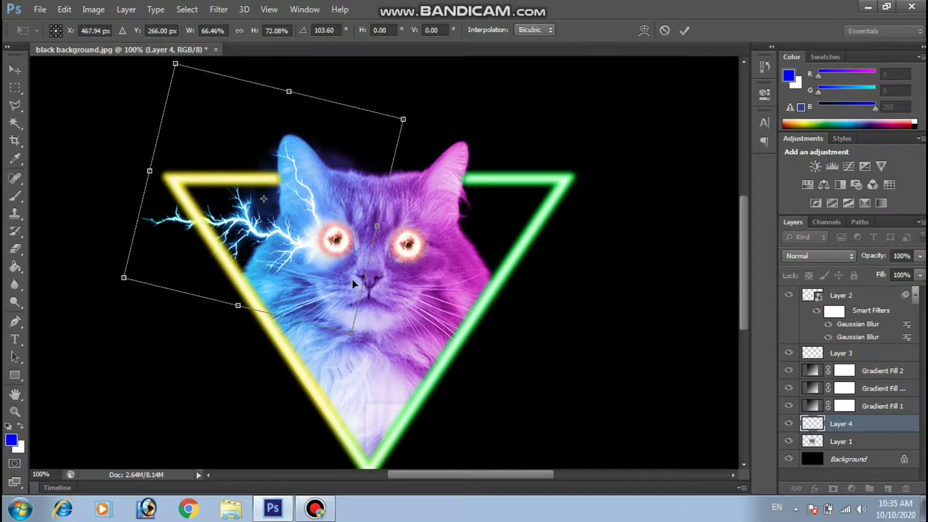
{"action": "key", "text": "Right"}
{"action": "key", "text": "Up"}
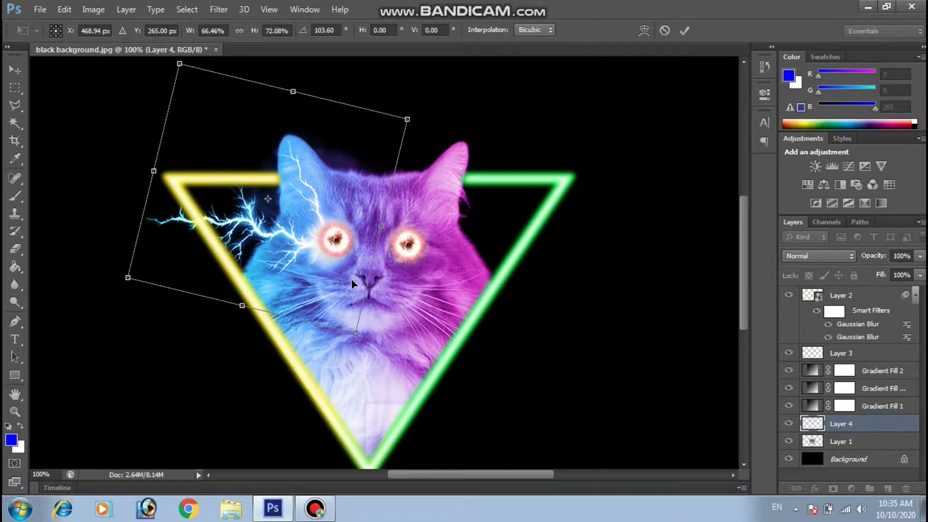
{"action": "key", "text": "Right"}
{"action": "key", "text": "Up"}
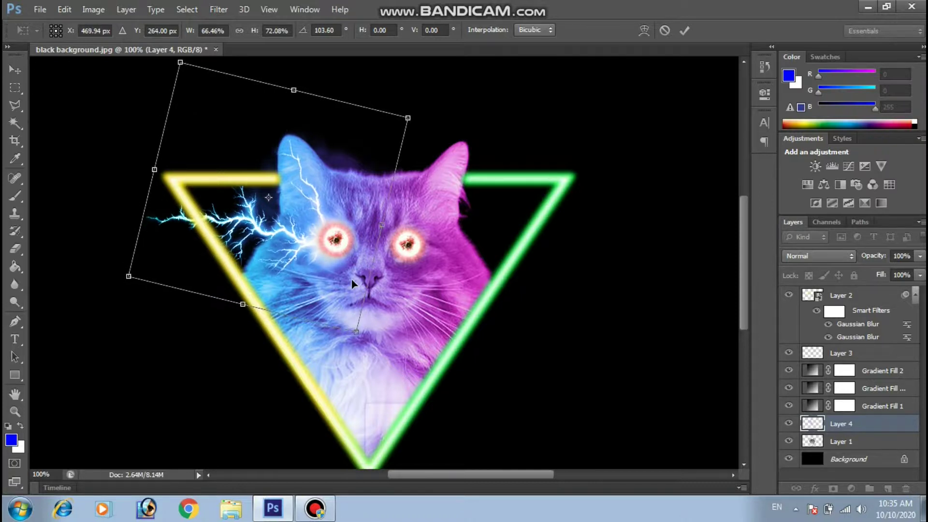
{"action": "key", "text": "Right"}
{"action": "key", "text": "Right"}
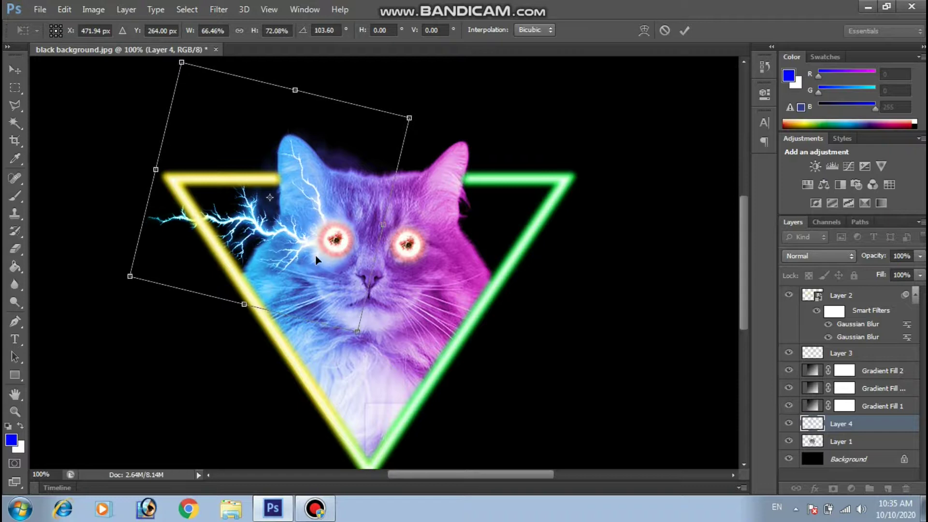
{"action": "key", "text": "Up"}
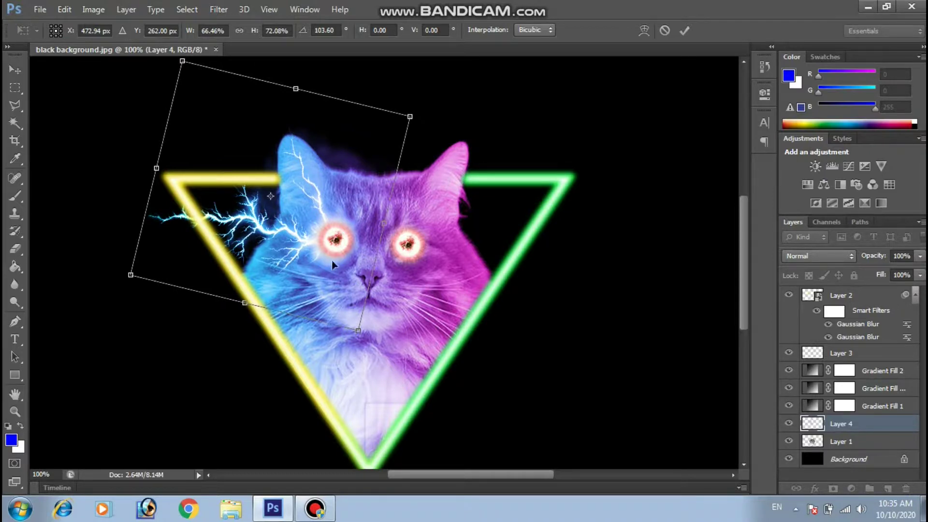
{"action": "key", "text": "Return"}
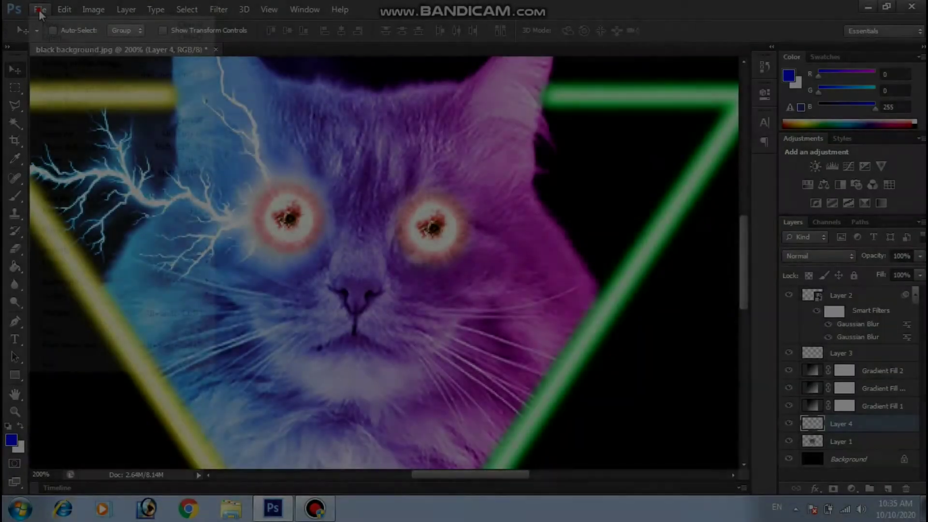
- Bring a second lightning PNG into the cat artwork as Layer 5 and move it right beside the cat
{"action": "left_click", "coordinate": [40, 9]}
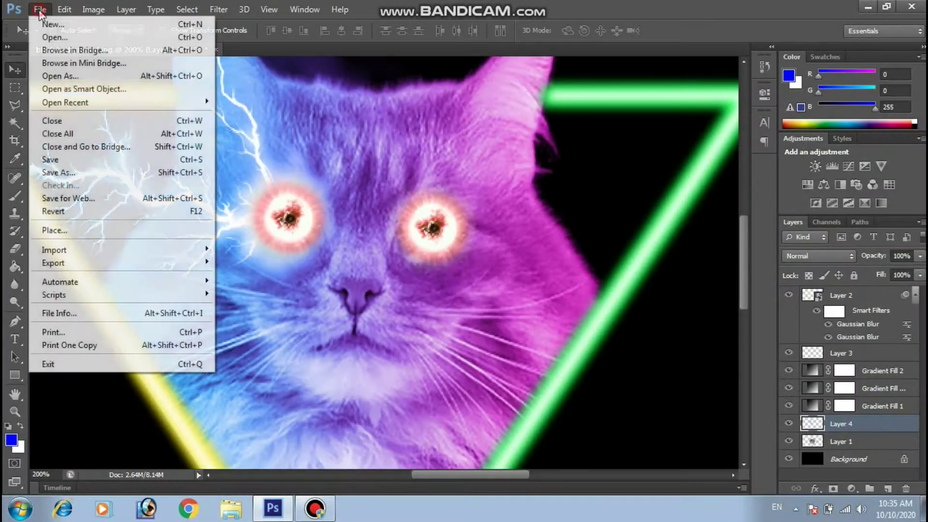
{"action": "left_click", "coordinate": [81, 38]}
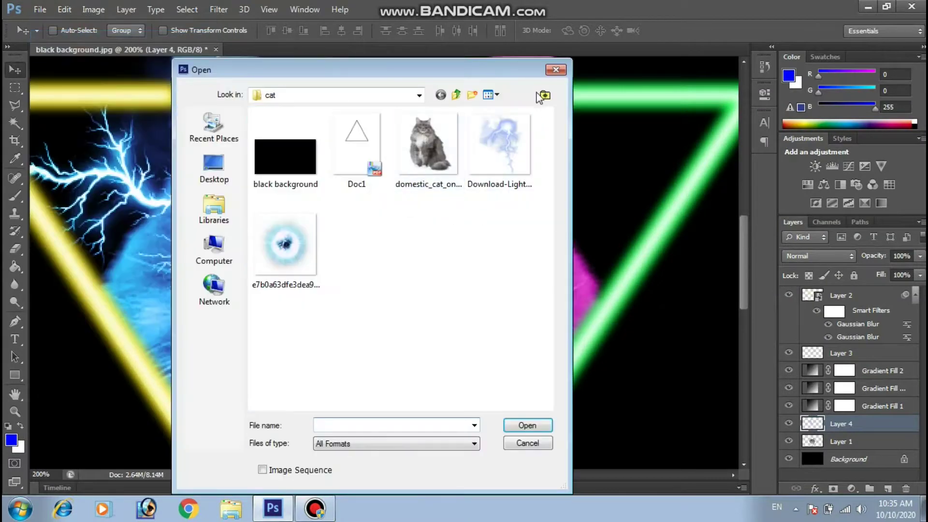
{"action": "left_click", "coordinate": [500, 141]}
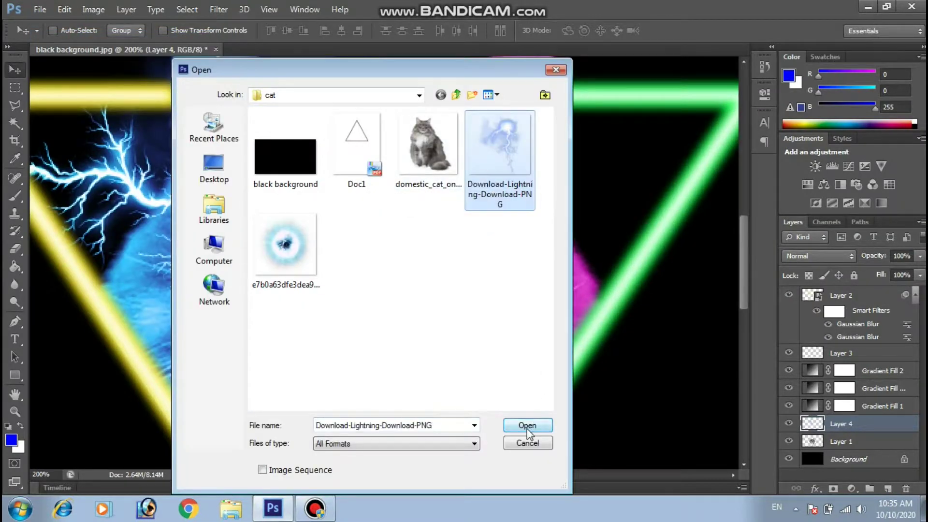
{"action": "left_click", "coordinate": [527, 426]}
{"action": "mouse_move", "coordinate": [425, 180]}
{"action": "left_mouse_down"}
{"action": "mouse_move", "coordinate": [163, 51]}
{"action": "mouse_move", "coordinate": [293, 254]}
{"action": "left_mouse_up"}
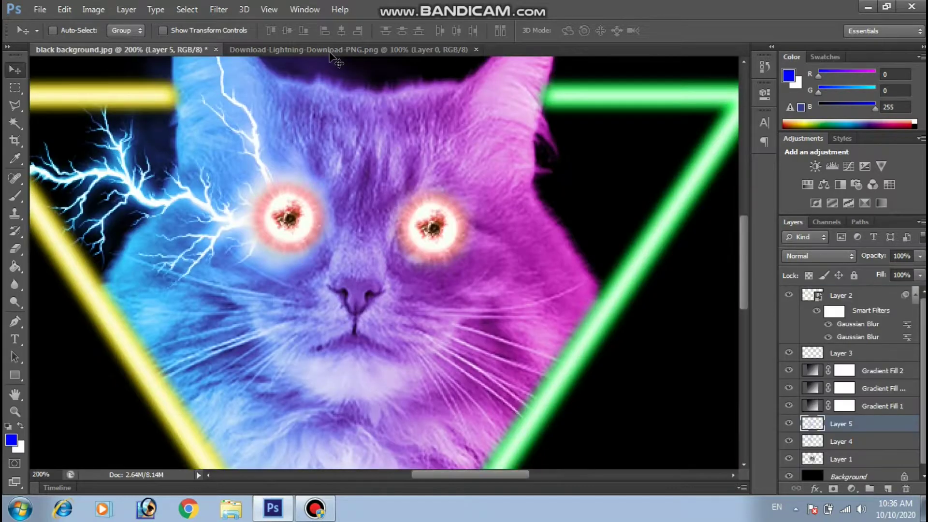
{"action": "left_click", "coordinate": [476, 49]}
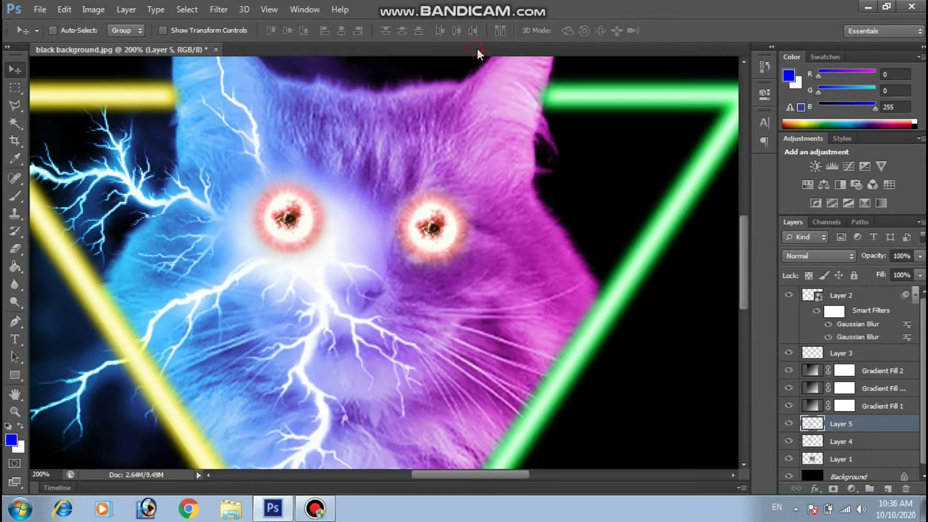
{"action": "left_click_drag", "start_coordinate": [344, 317], "coordinate": [531, 304]}
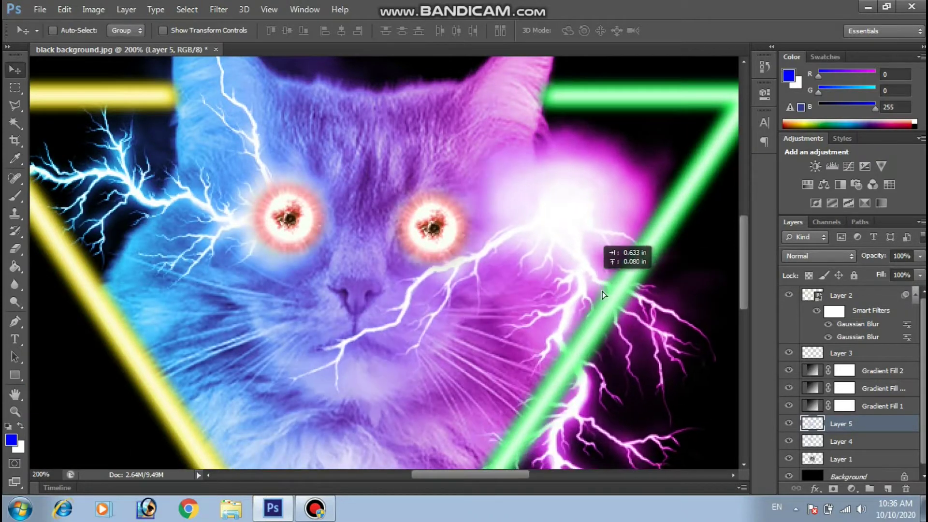
{"action": "left_click_drag", "start_coordinate": [531, 307], "coordinate": [617, 301]}
{"action": "key", "text": "ctrl+minus"}
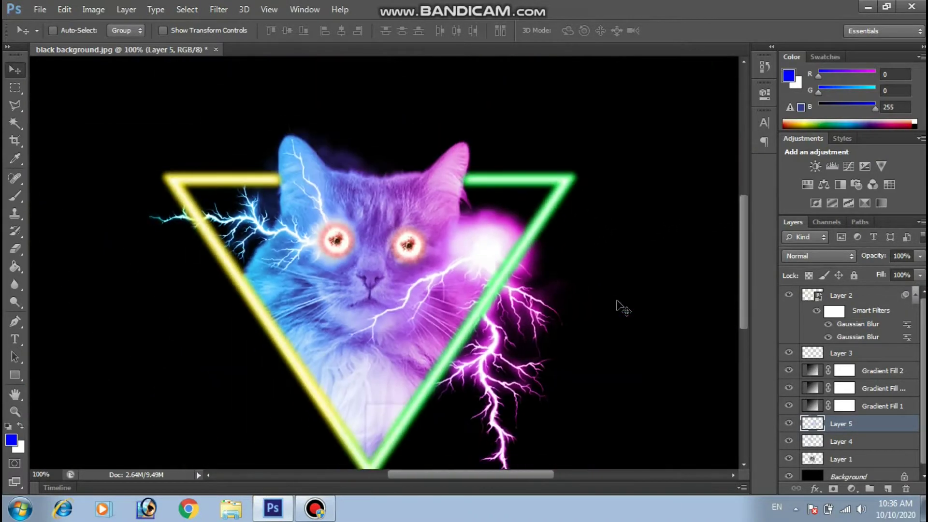
- Rotate the Layer 5 lightning to about -89°, flip it vertically, and enlarge it over the cat's face
{"action": "key", "text": "ctrl+minus"}
{"action": "key", "text": "ctrl+t"}
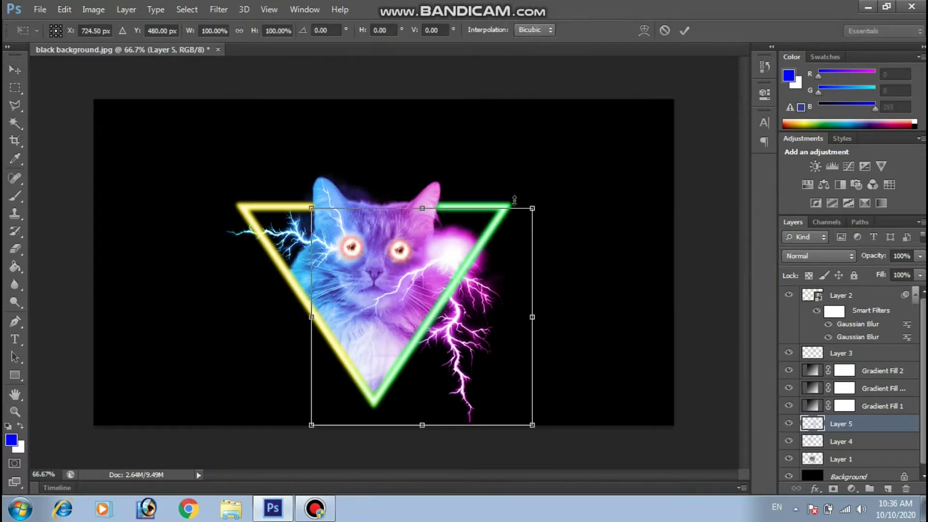
{"action": "left_click_drag", "start_coordinate": [555, 202], "coordinate": [299, 214]}
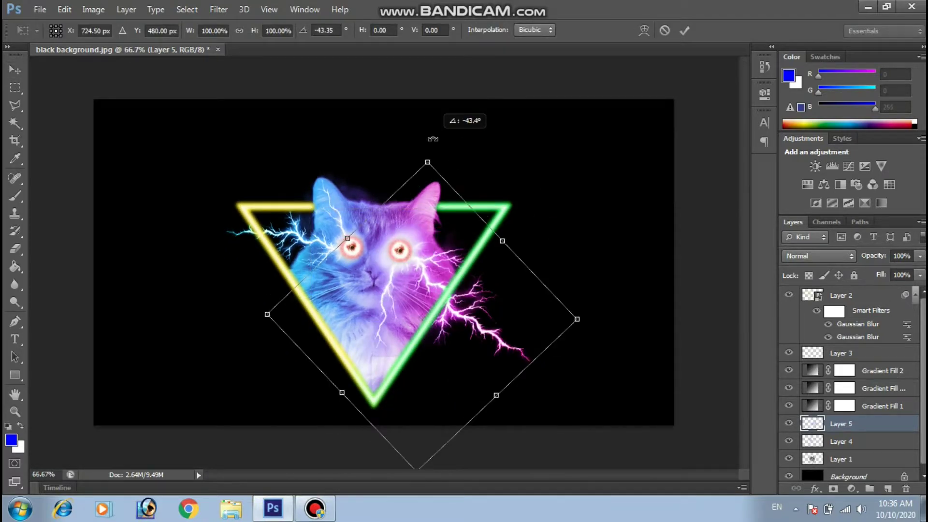
{"action": "left_click_drag", "start_coordinate": [300, 214], "coordinate": [320, 315]}
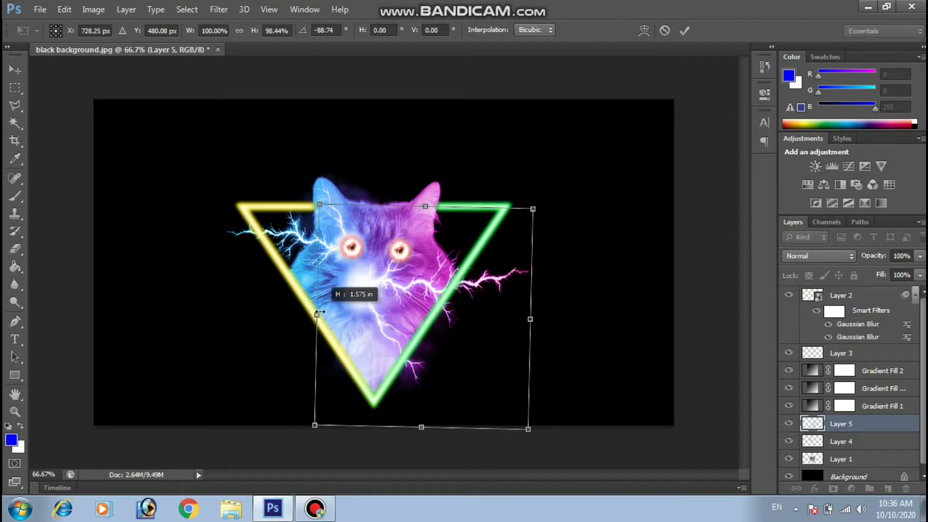
{"action": "left_click_drag", "start_coordinate": [424, 354], "coordinate": [418, 103]}
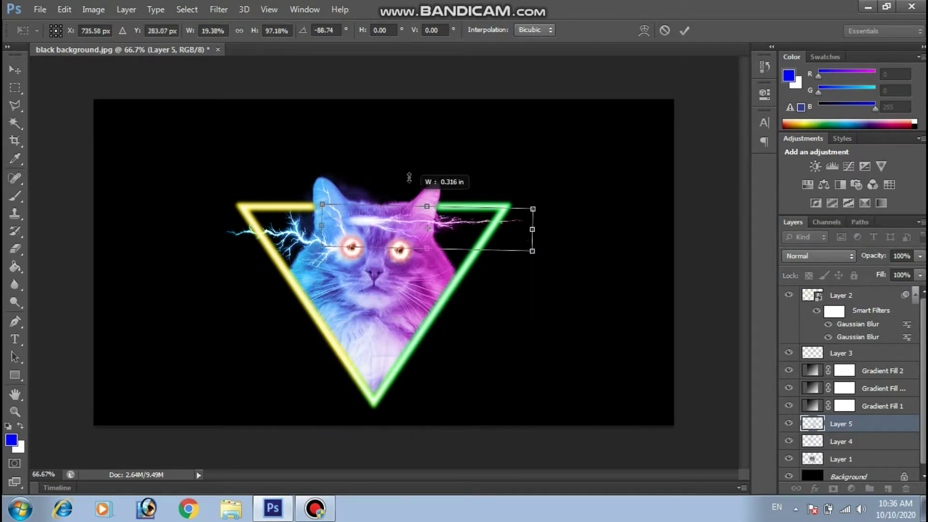
{"action": "left_click_drag", "start_coordinate": [418, 103], "coordinate": [418, 87]}
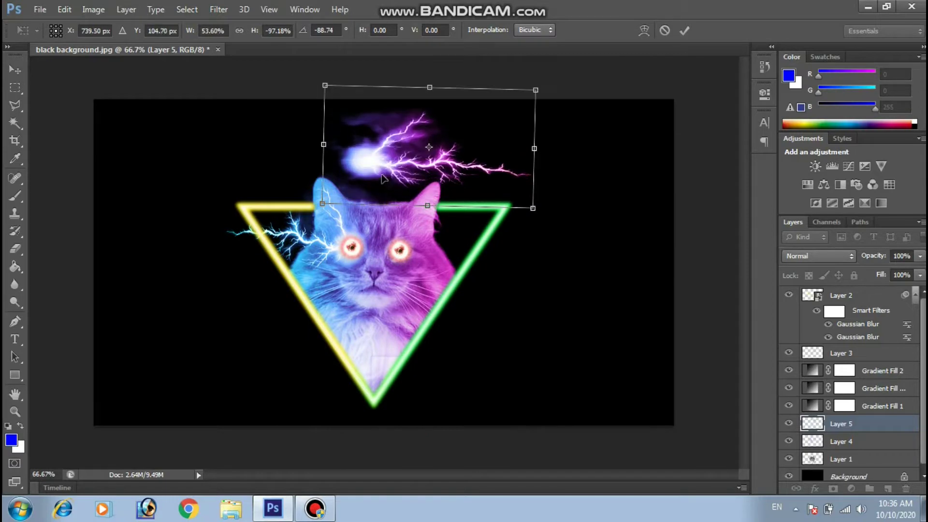
{"action": "mouse_move", "coordinate": [526, 208]}
{"action": "left_mouse_down"}
{"action": "mouse_move", "coordinate": [553, 266]}
{"action": "mouse_move", "coordinate": [526, 287]}
{"action": "left_mouse_up"}
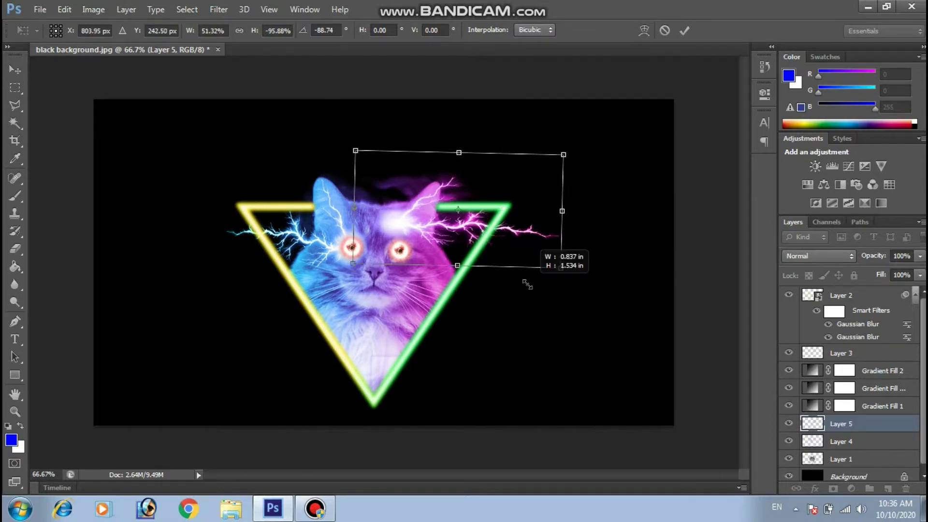
{"action": "left_click_drag", "start_coordinate": [403, 237], "coordinate": [422, 255]}
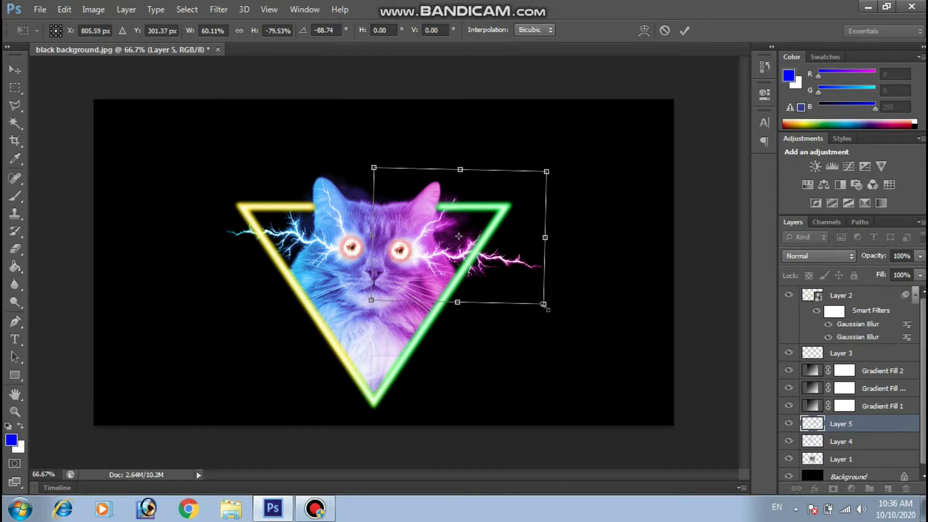
- Tilt the lightning about 8° further, enlarge it slightly, and nudge it up-left
{"action": "left_click_drag", "start_coordinate": [588, 325], "coordinate": [592, 322]}
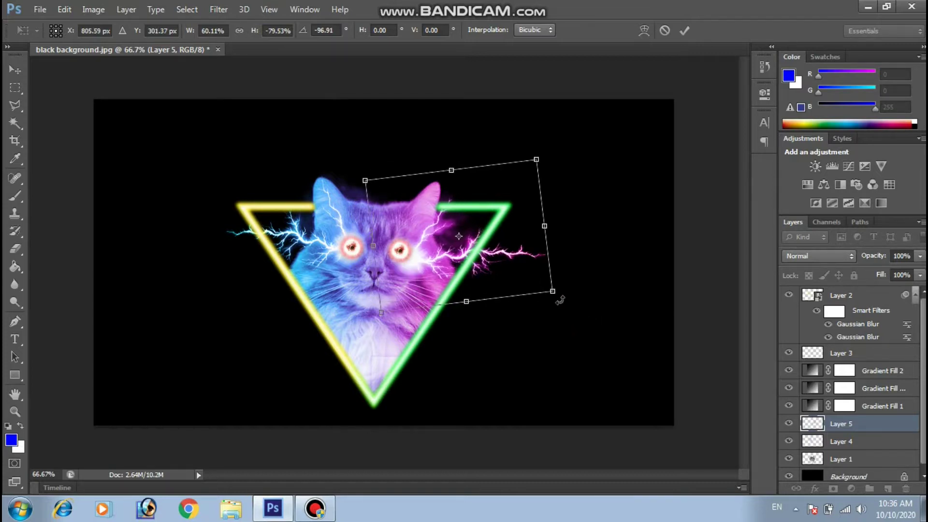
{"action": "left_click_drag", "start_coordinate": [535, 296], "coordinate": [542, 302]}
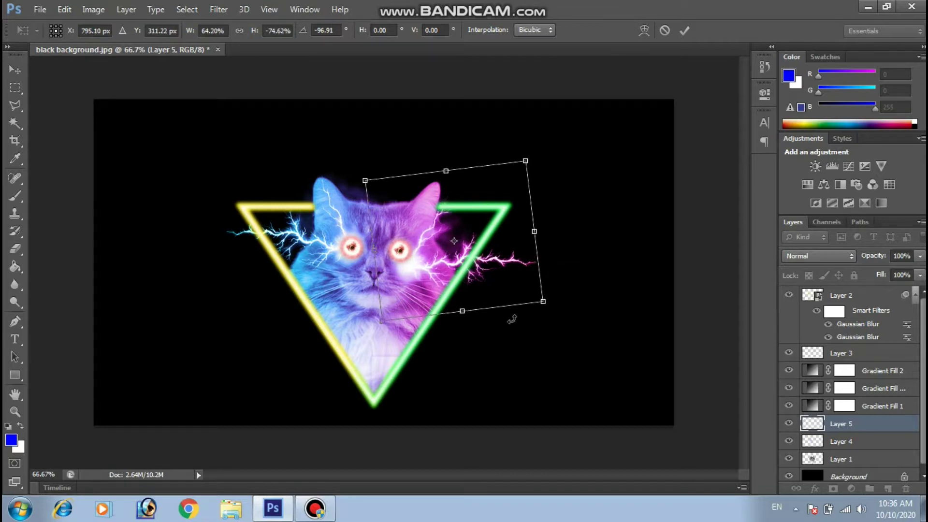
{"action": "key", "text": "Up"}
{"action": "key", "text": "Up"}
{"action": "key", "text": "Up"}
{"action": "key", "text": "Up"}
{"action": "key", "text": "Up"}
{"action": "key", "text": "Up"}
{"action": "key", "text": "Up"}
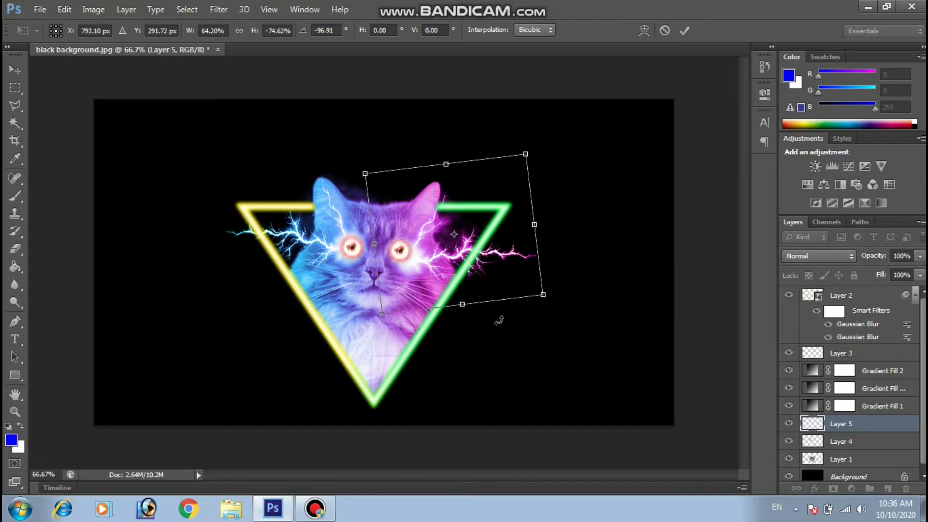
{"action": "key", "text": "Left"}
{"action": "key", "text": "Left"}
{"action": "key", "text": "Left"}
{"action": "key", "text": "Left"}
{"action": "key", "text": "Left"}
{"action": "key", "text": "Left"}
{"action": "key", "text": "Up"}
{"action": "key", "text": "Up"}
{"action": "key", "text": "Up"}
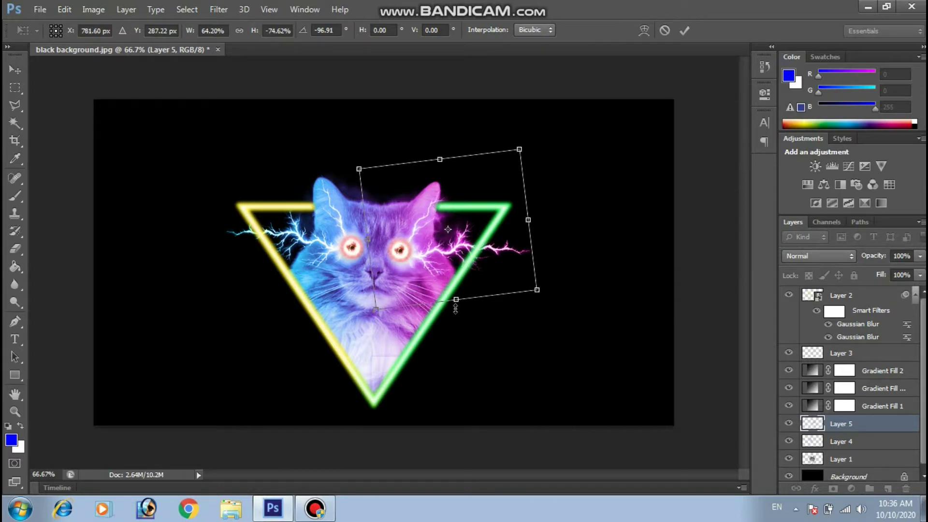
- Fine-tune the rotation to about −101°, nudge it onto the right eye, and commit
{"action": "key", "text": "Up"}
{"action": "left_click_drag", "start_coordinate": [559, 350], "coordinate": [559, 344]}
{"action": "key", "text": "Up"}
{"action": "key", "text": "Up"}
{"action": "key", "text": "Up"}
{"action": "key", "text": "Left"}
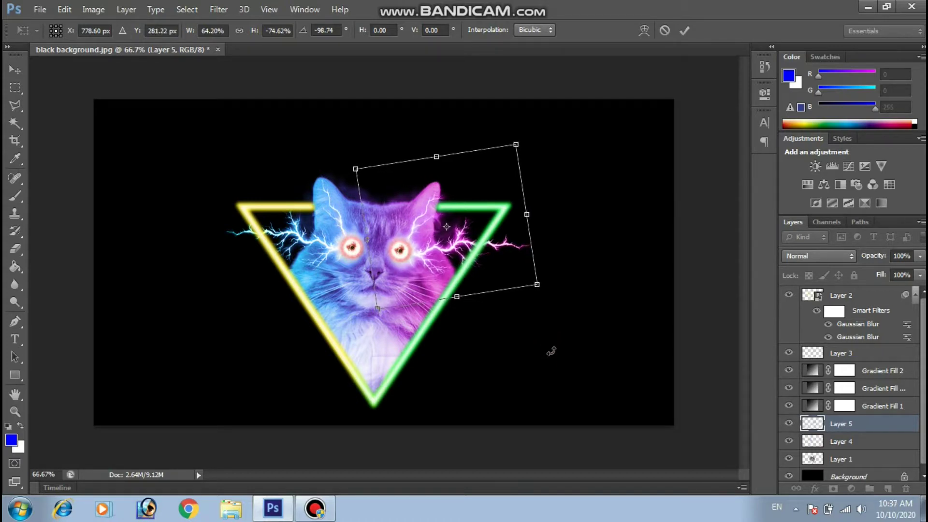
{"action": "left_click_drag", "start_coordinate": [561, 344], "coordinate": [557, 341]}
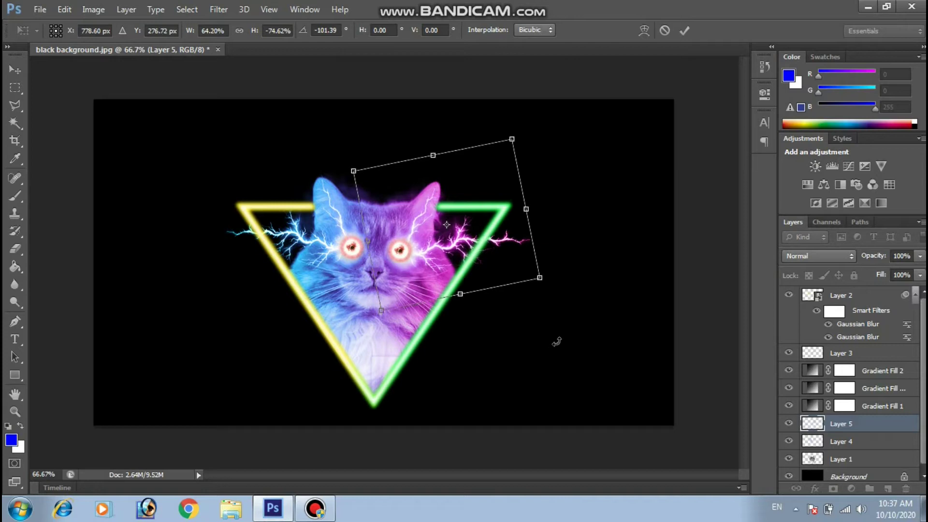
{"action": "key", "text": "Up"}
{"action": "key", "text": "Left"}
{"action": "key", "text": "Left"}
{"action": "key", "text": "Left"}
{"action": "key", "text": "Up"}
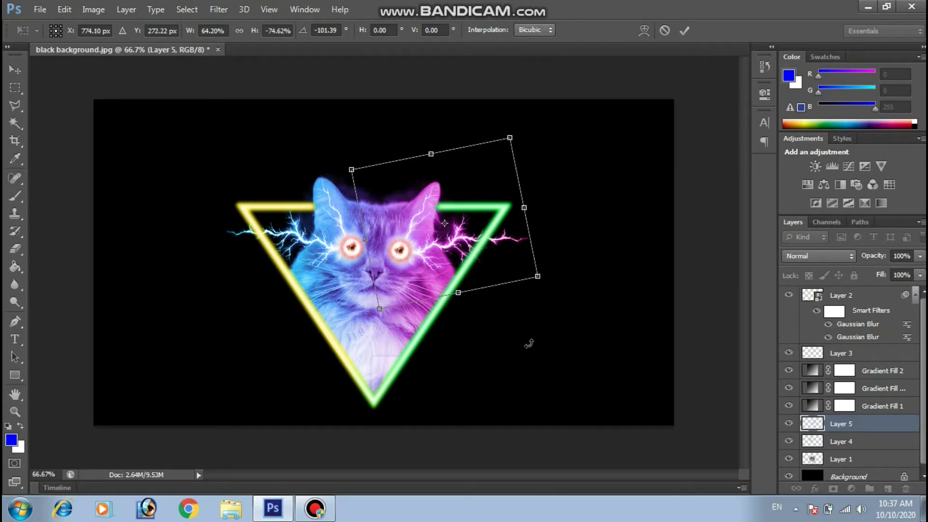
{"action": "key", "text": "Return"}
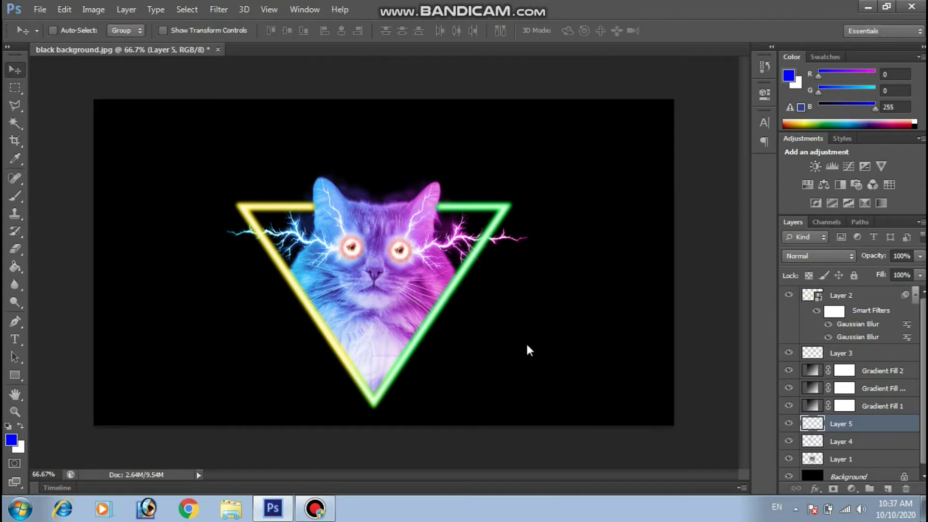